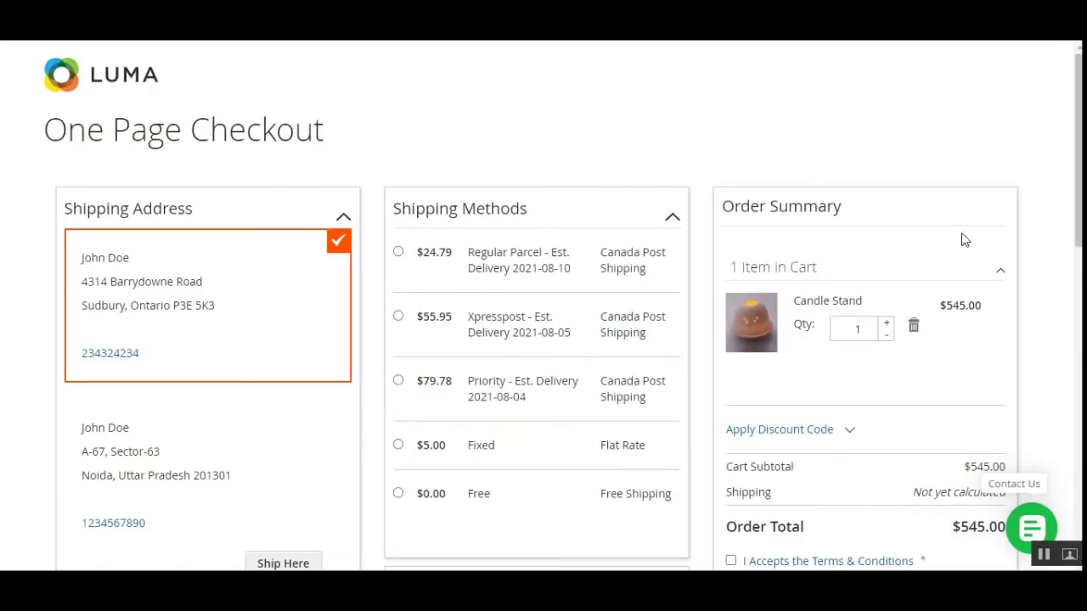
Review the checkout page and choose Canada Post's Regular Parcel shipping method for the Ontario address
mouse_move(1080, 134)
mouse_down()
mouse_move(1080, 450)
mouse_move(1077, 113)
mouse_up()
drag(1078, 153, 1078, 154)
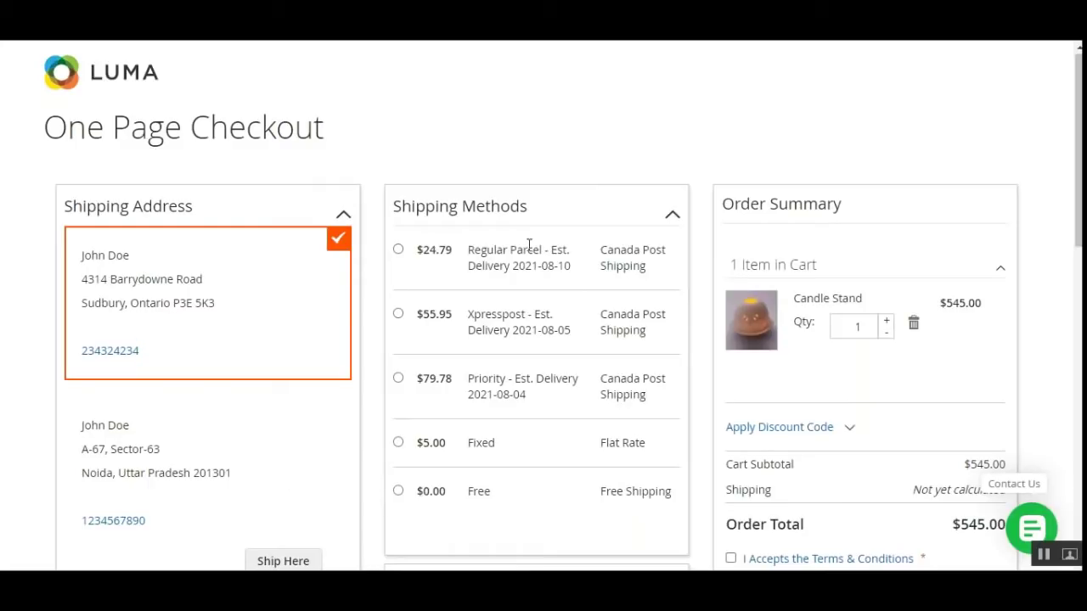
scroll(481, 217, down, 1)
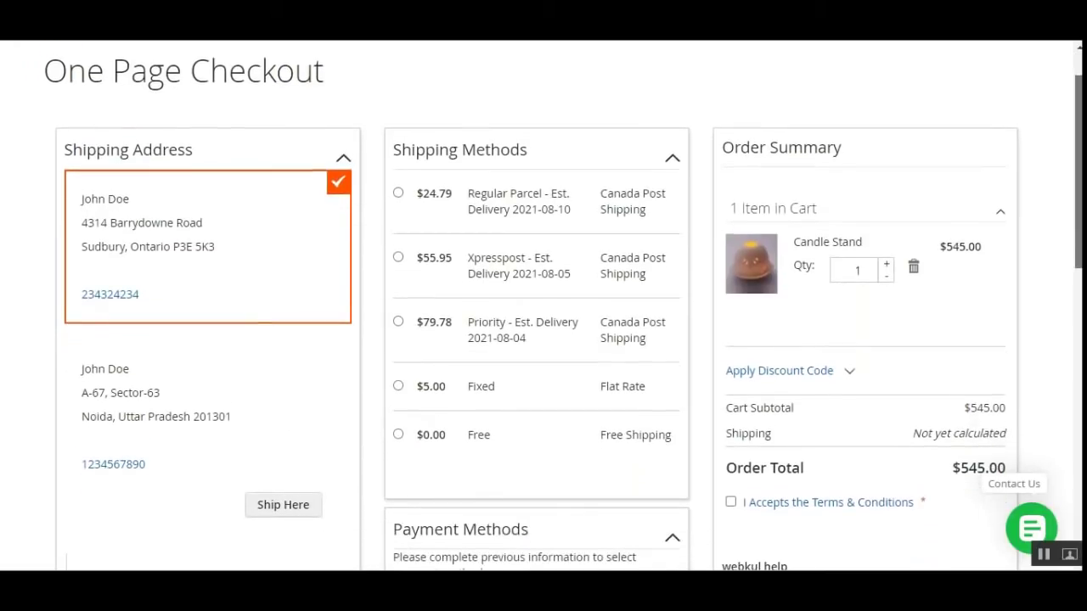
scroll(481, 218, up, 1)
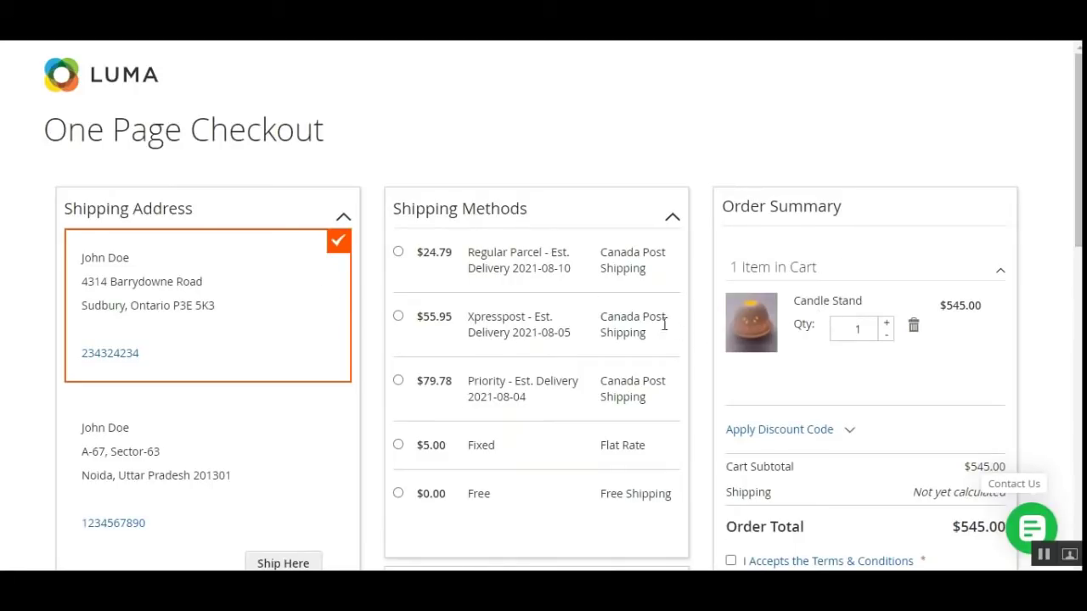
scroll(760, 309, down, 1)
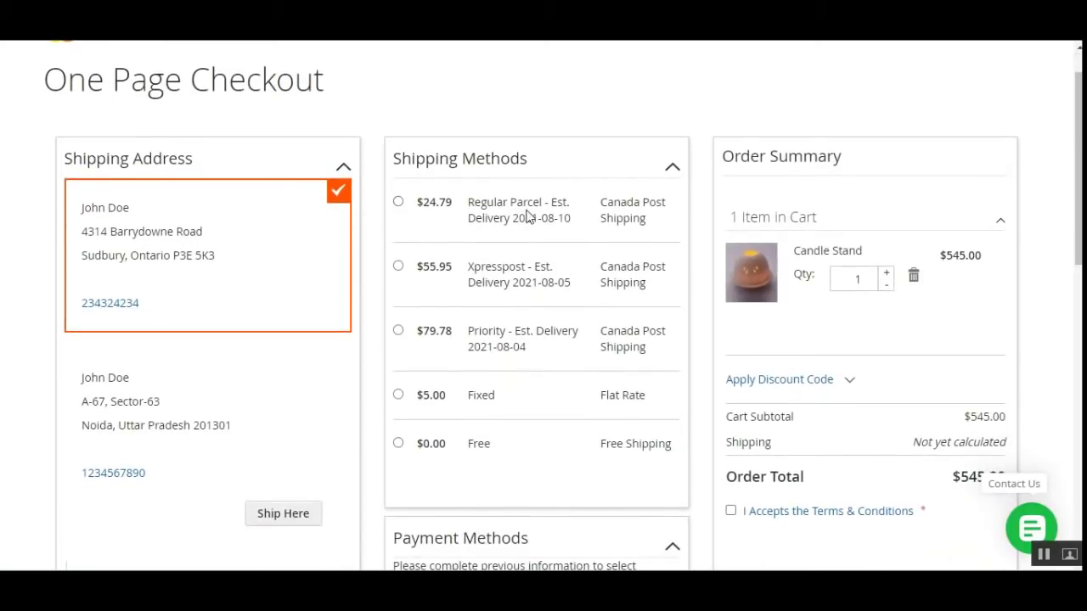
drag(476, 201, 572, 222)
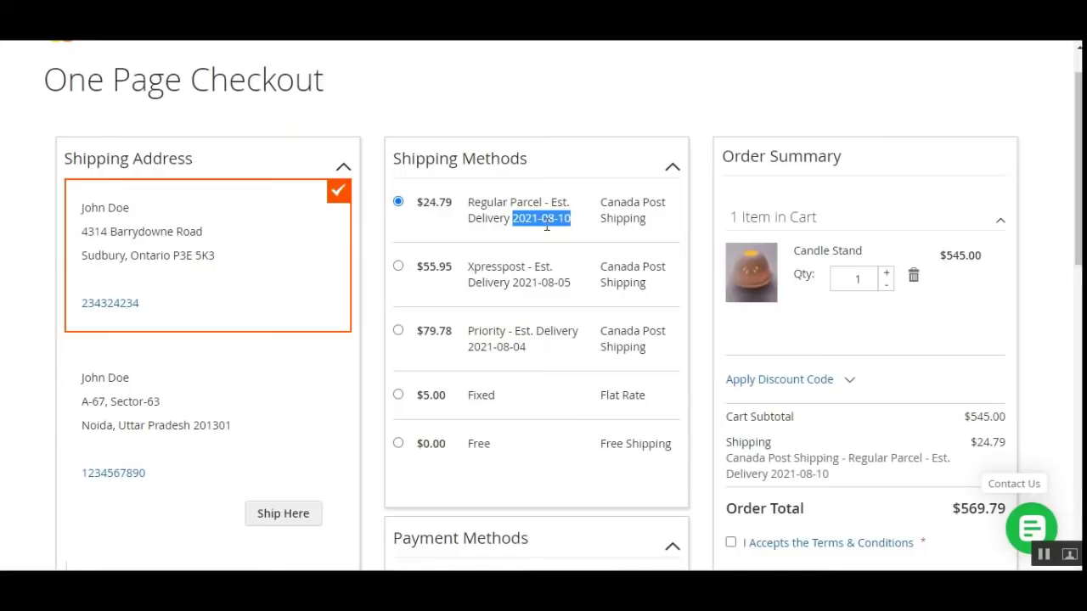
Switch the shipping address to the California one and choose Canada Post's Expedited Parcel USA method
scroll(280, 404, down, 2)
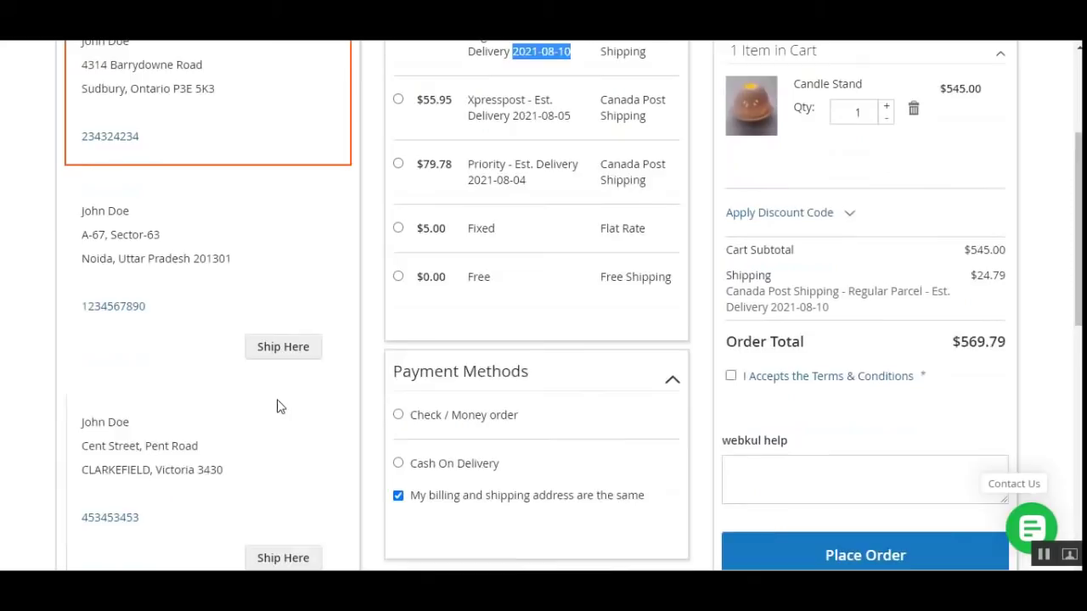
scroll(276, 405, down, 4)
scroll(160, 419, down, 4)
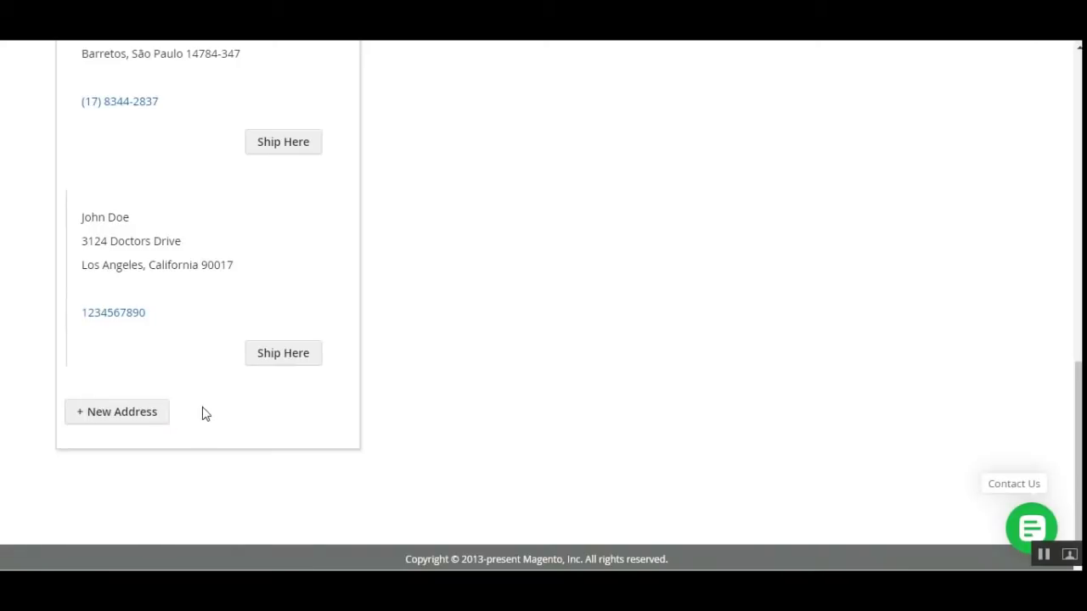
click(284, 353)
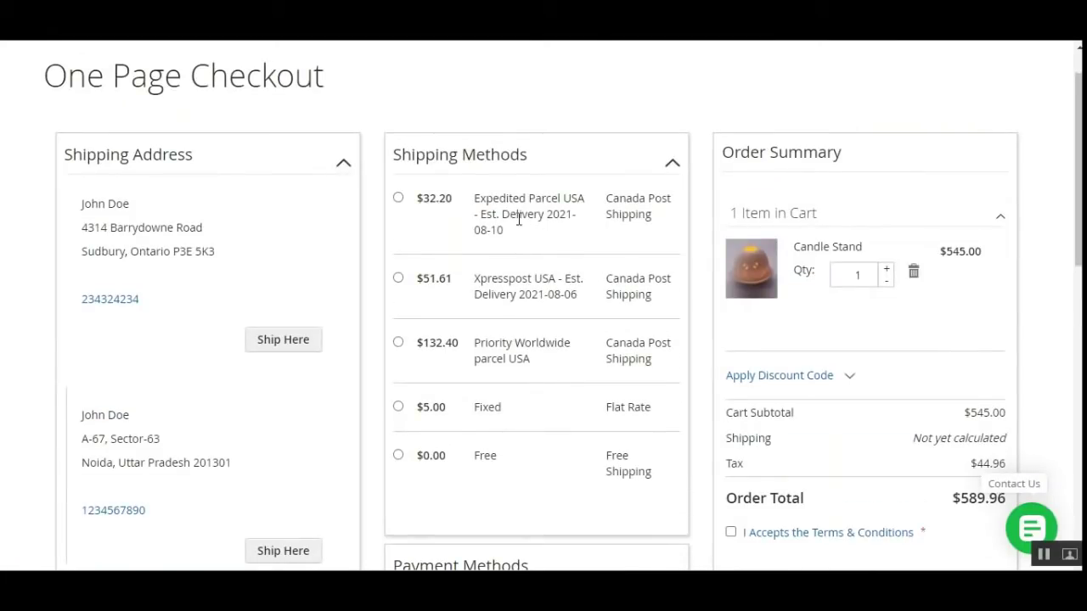
drag(480, 199, 582, 195)
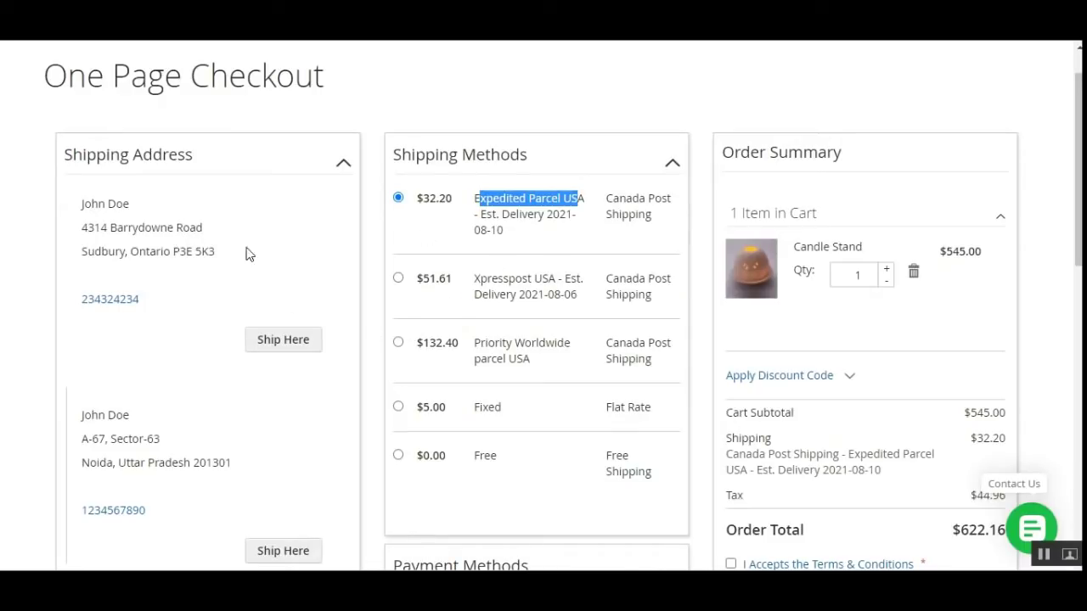
Set the shipping address to the Ontario one and choose Canada Post's Regular Parcel method
click(285, 341)
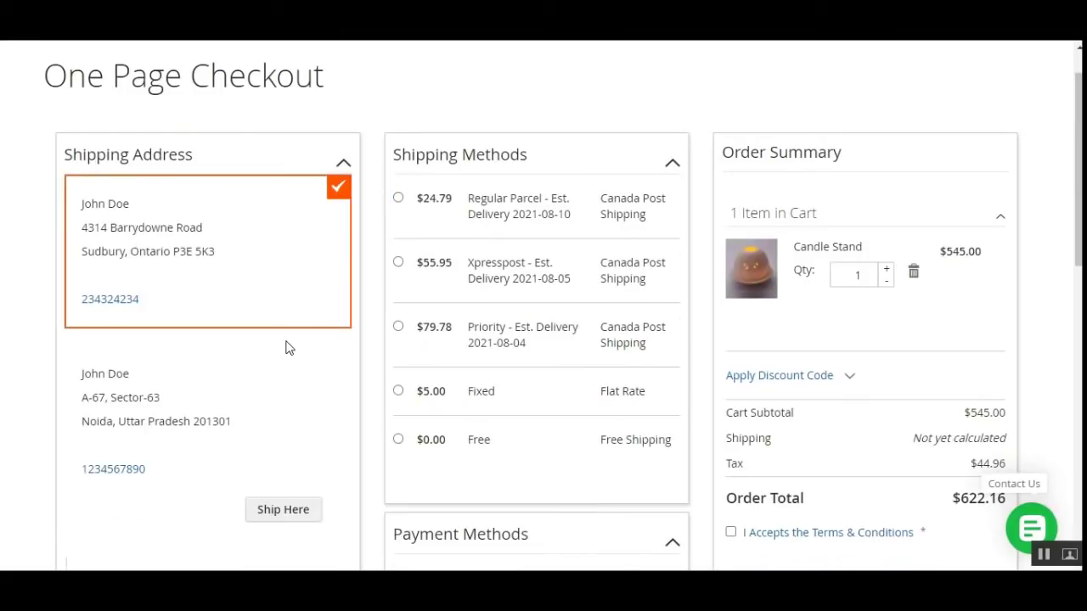
click(397, 198)
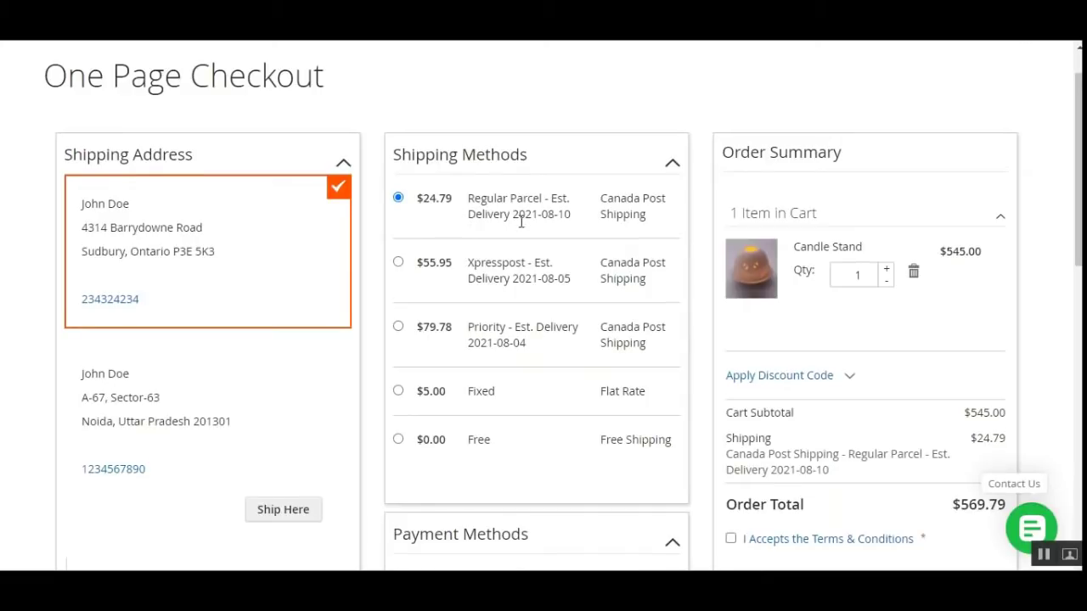
Choose Cash On Delivery as the payment method and accept the Terms & Conditions
scroll(520, 225, down, 5)
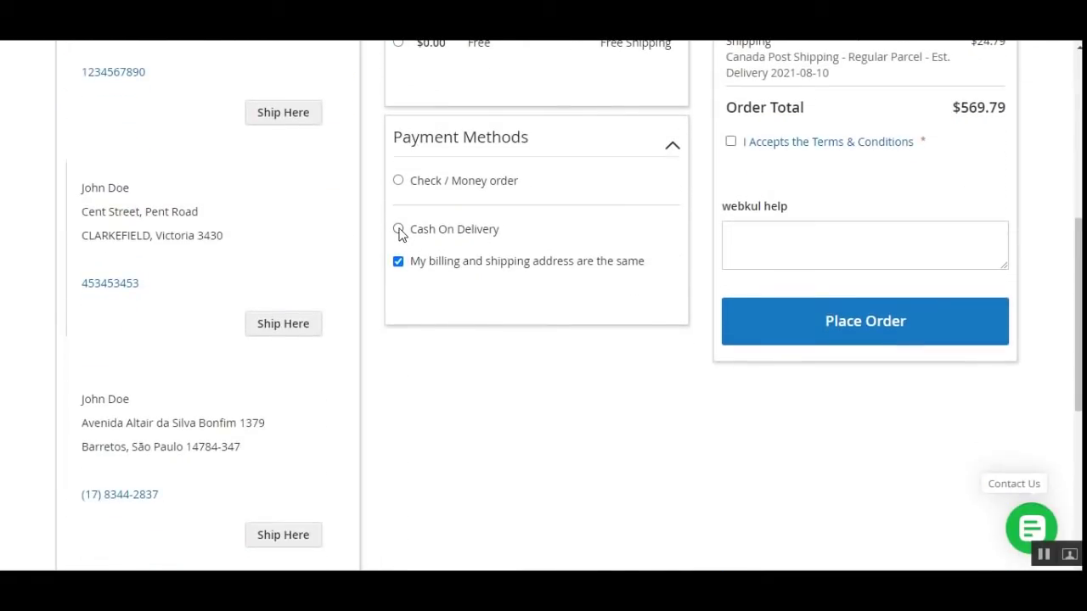
click(399, 229)
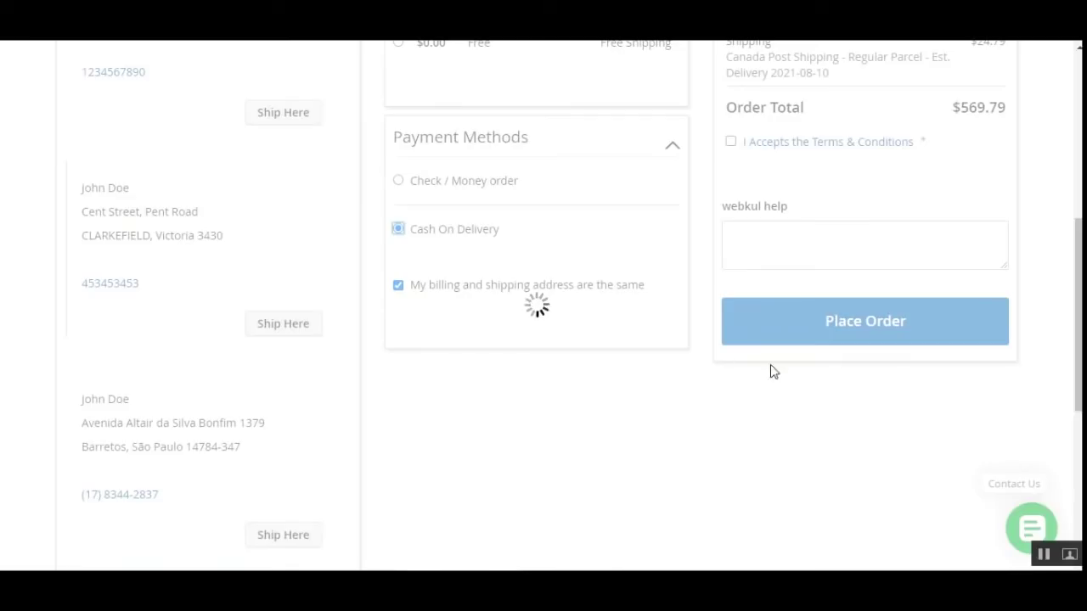
click(730, 142)
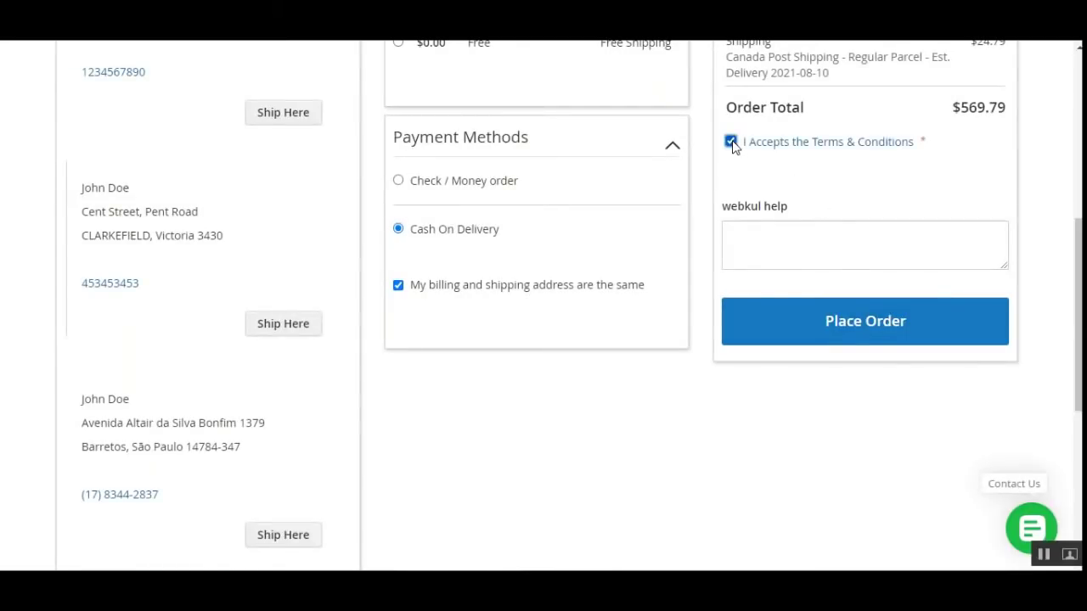
Check the order total and Canada Post shipping details in the order summary, and place the order
scroll(795, 246, up, 2)
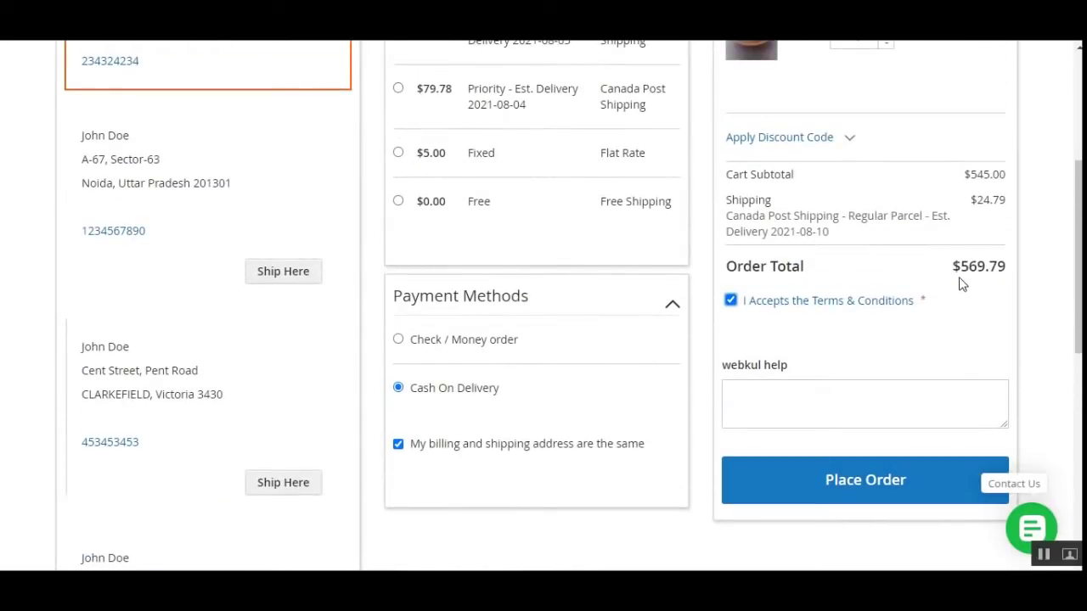
drag(960, 266, 1008, 269)
drag(735, 201, 840, 232)
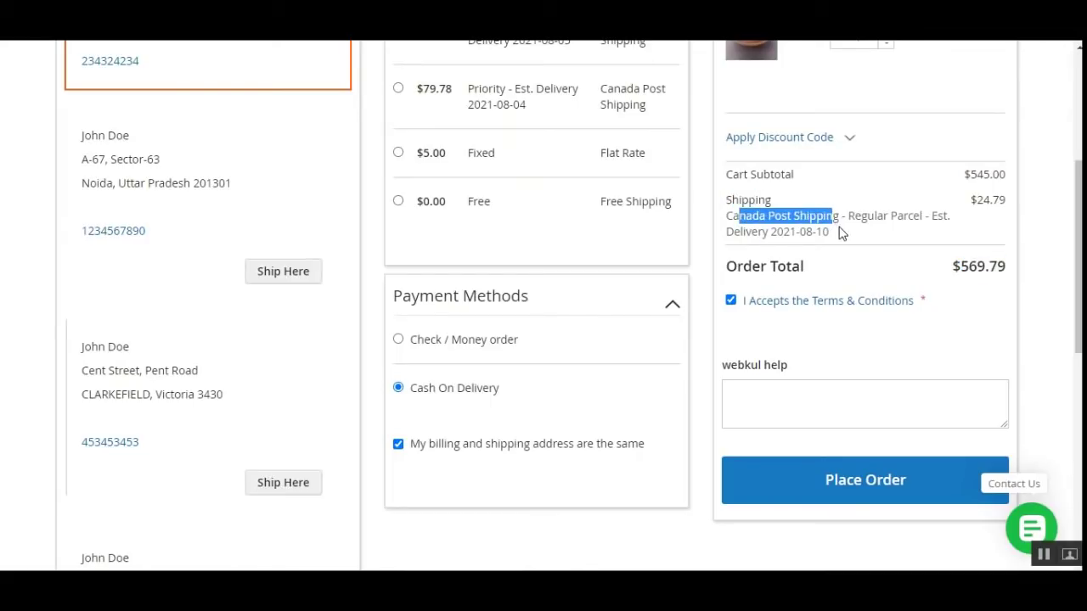
click(848, 215)
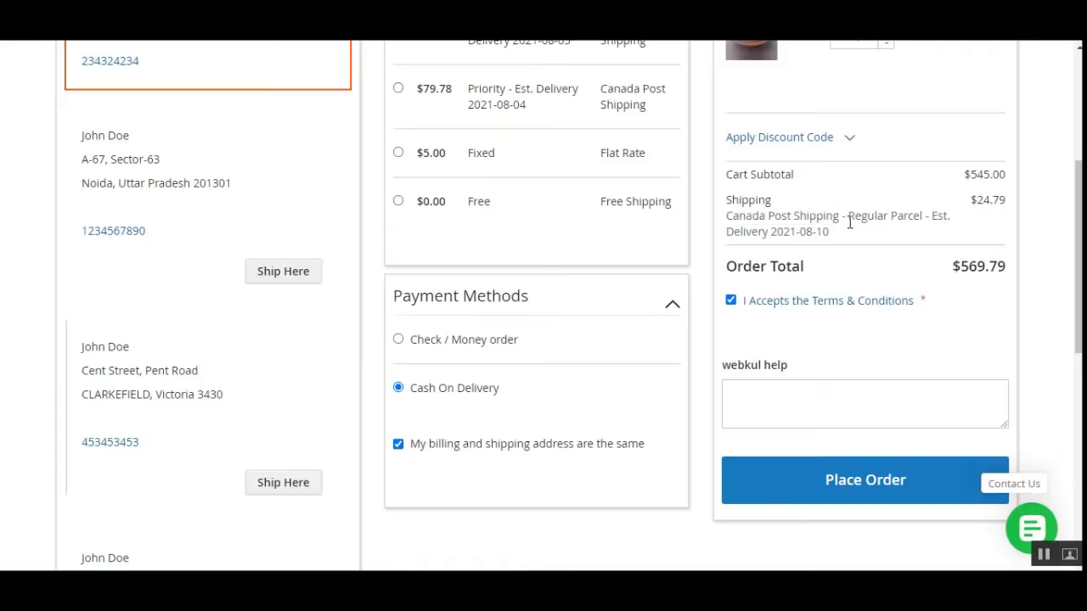
drag(848, 216, 945, 219)
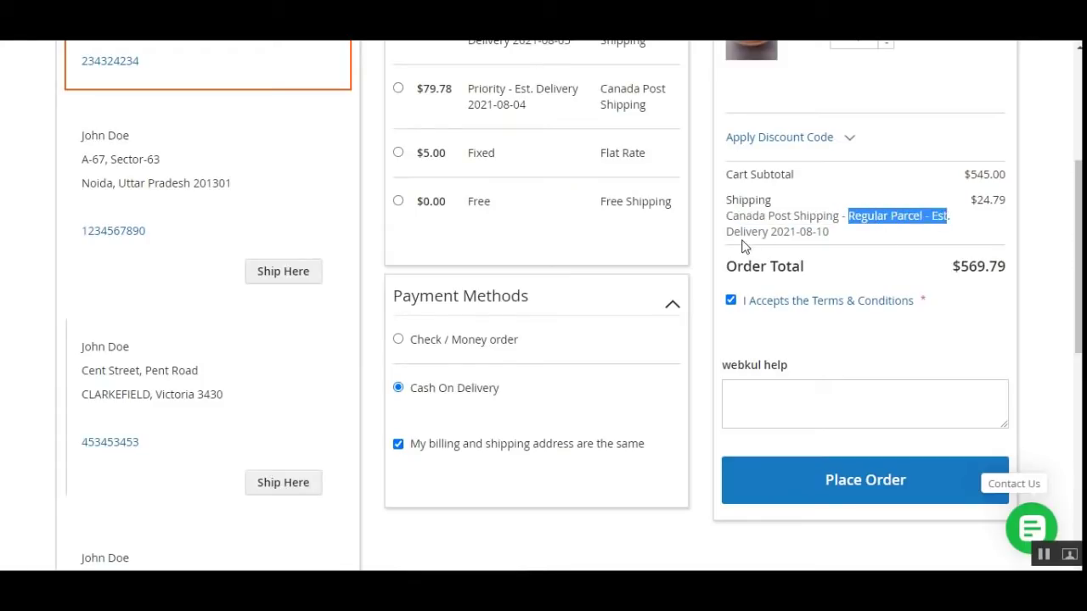
drag(742, 233, 830, 233)
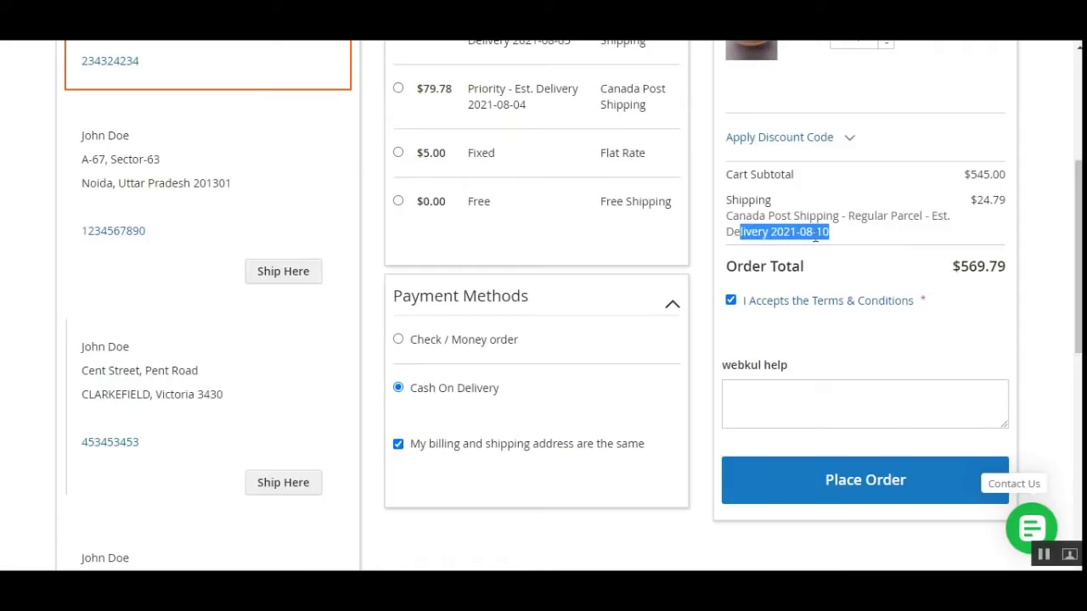
click(846, 481)
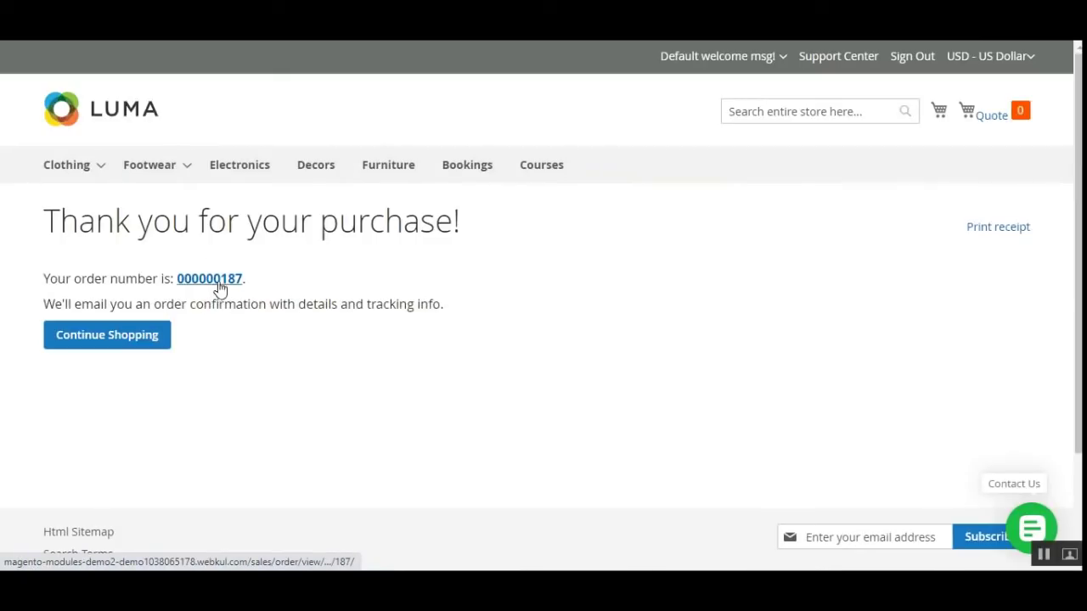
Open the newly placed order from the purchase confirmation and examine its ordered item and shipping charge
click(223, 286)
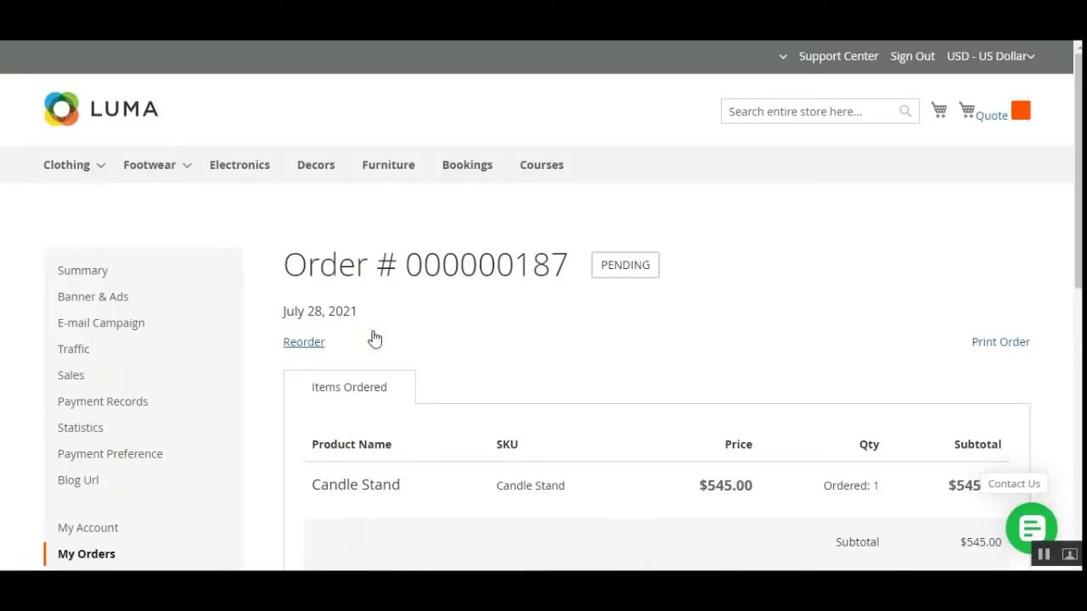
scroll(375, 338, down, 3)
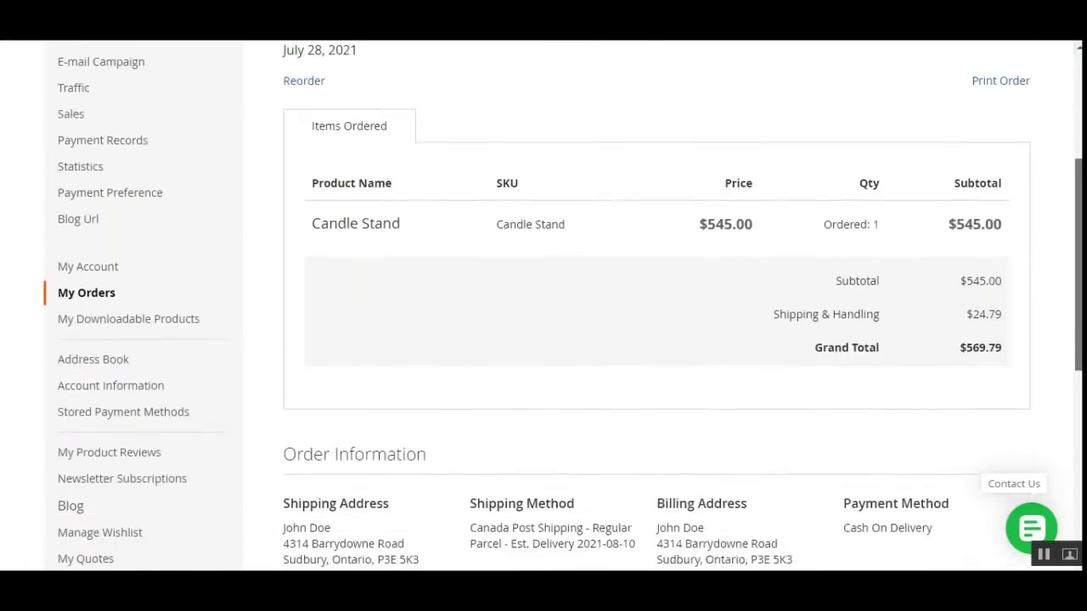
drag(328, 204, 399, 204)
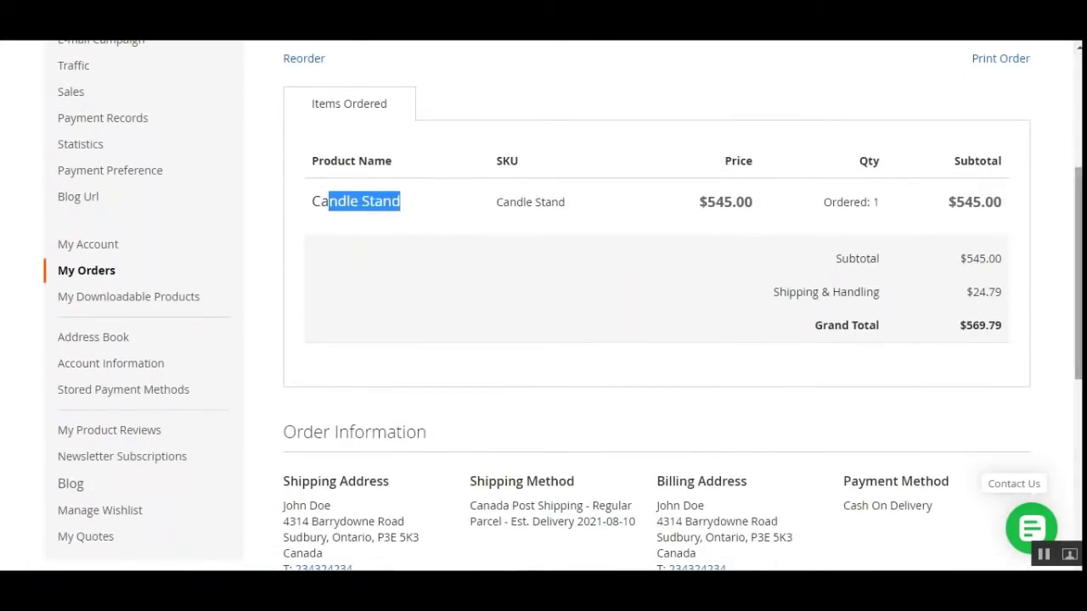
scroll(400, 203, down, 1)
drag(773, 239, 880, 238)
drag(973, 239, 1002, 239)
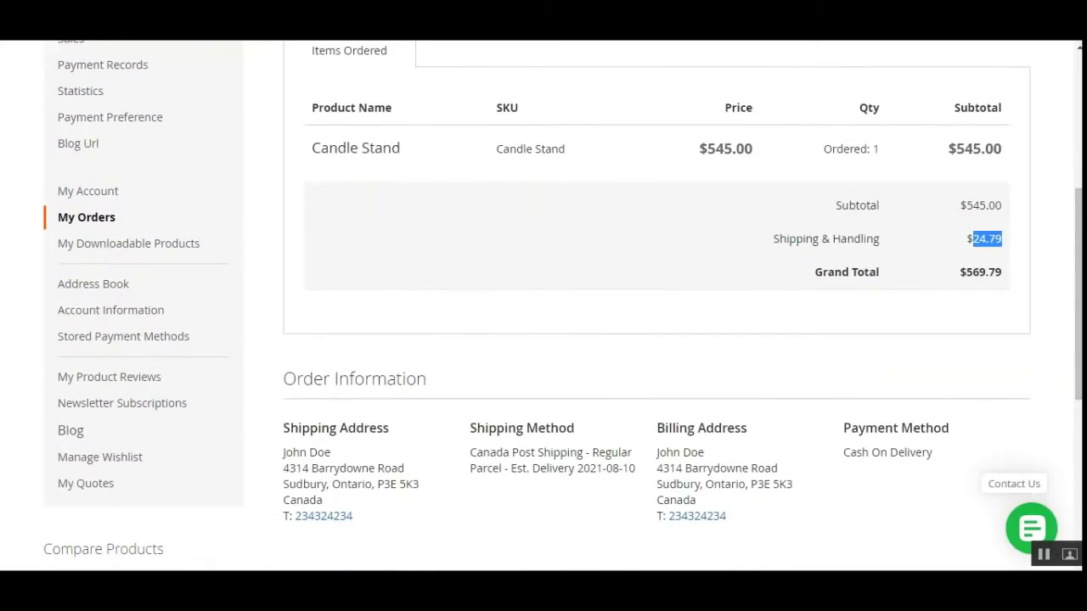
Examine the shipping method details in the order information
scroll(520, 361, down, 4)
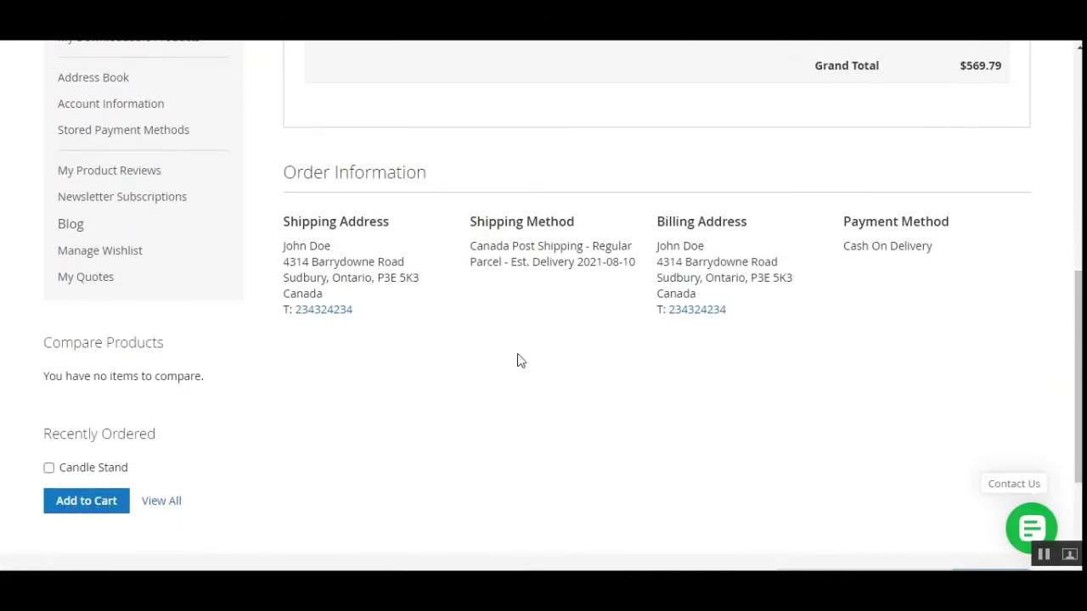
drag(472, 222, 594, 230)
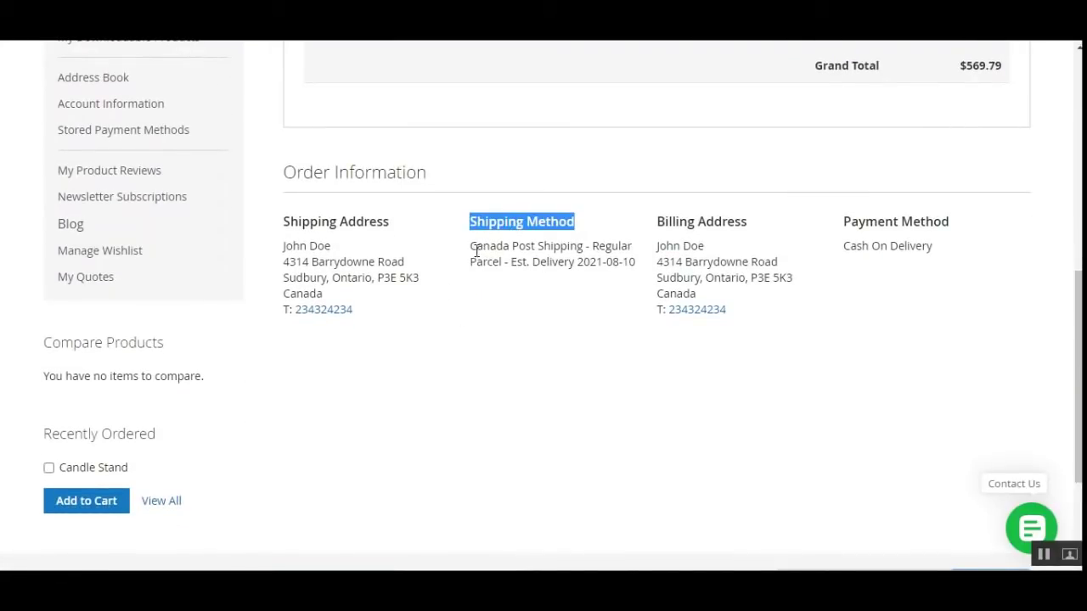
drag(471, 248, 581, 253)
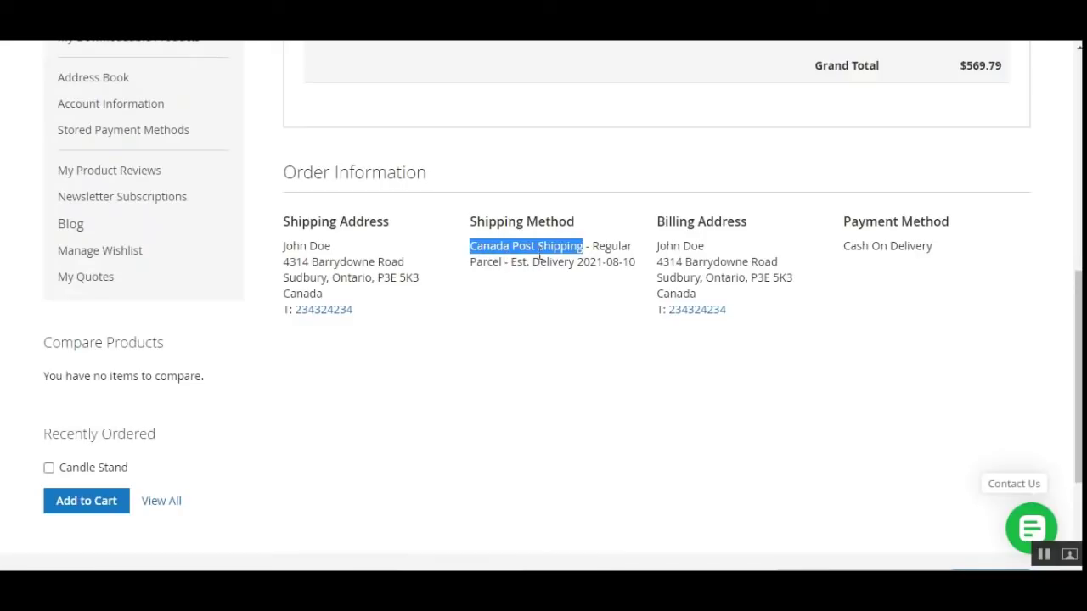
drag(593, 247, 574, 266)
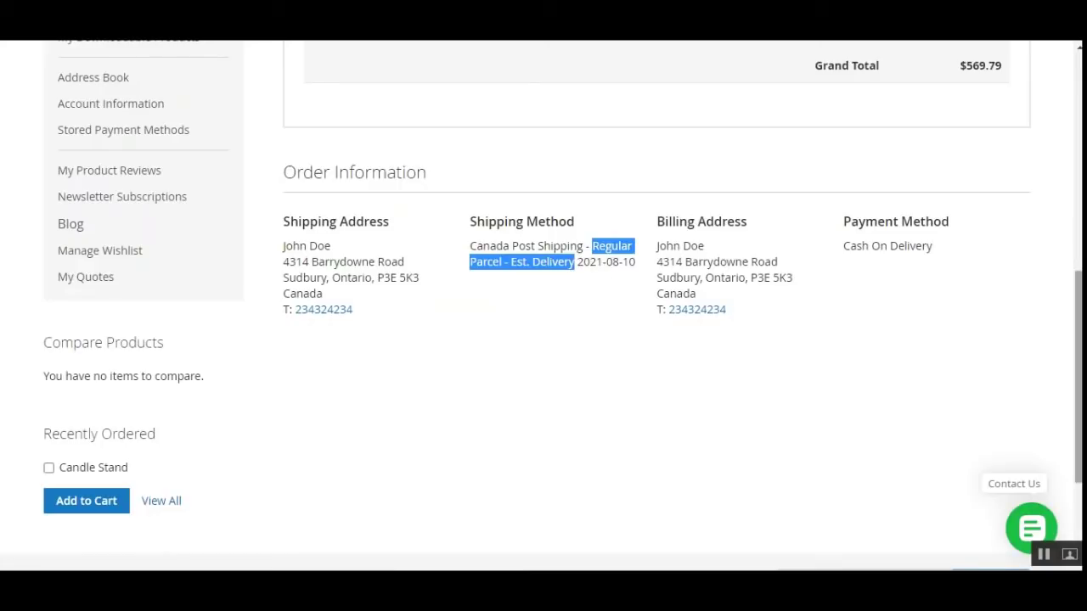
scroll(663, 271, up, 6)
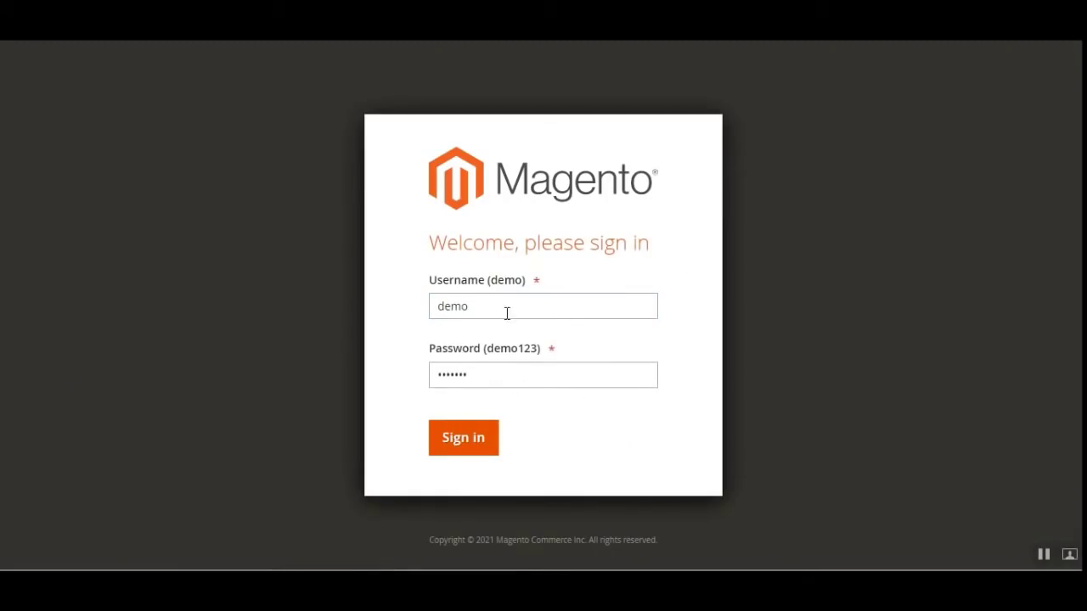
Sign in to the Magento admin with the prefilled credentials and open the store configuration
click(475, 442)
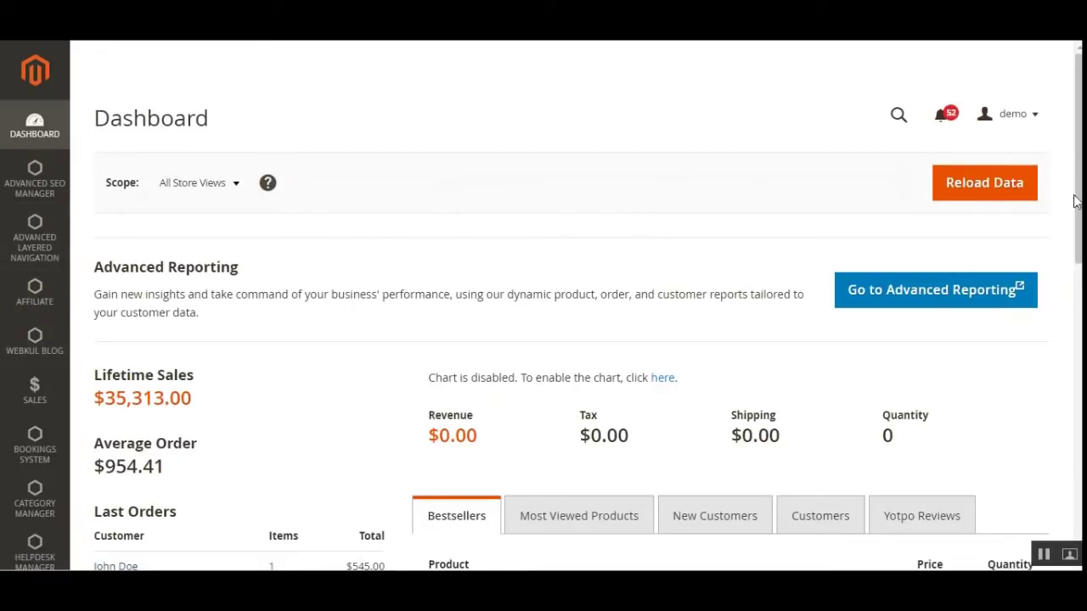
scroll(1077, 203, down, 3)
scroll(1031, 399, down, 5)
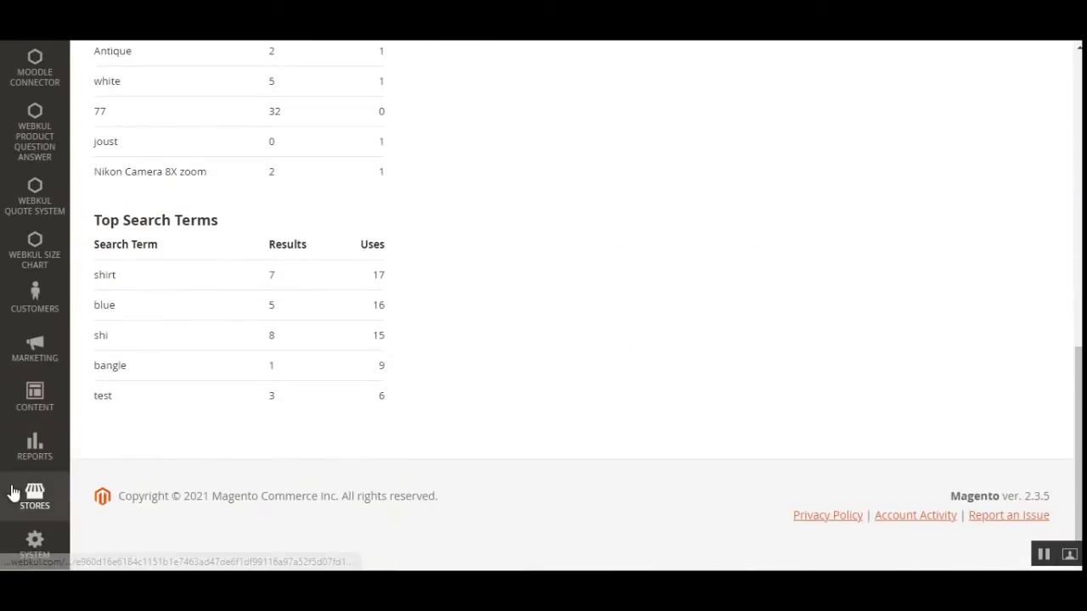
click(12, 494)
click(146, 146)
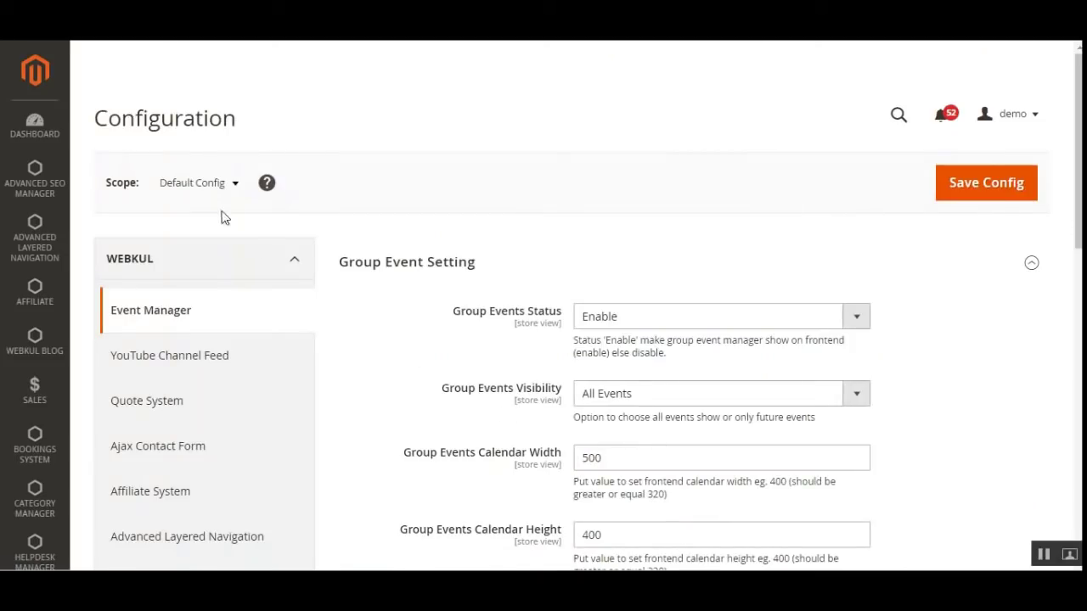
drag(134, 117, 223, 118)
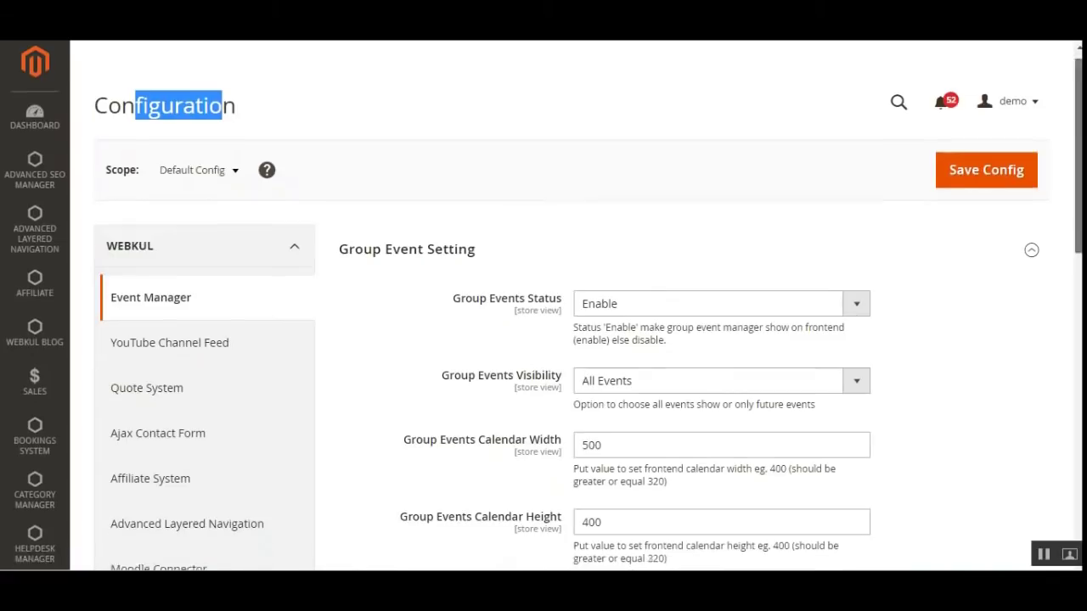
Open the Shipping Methods settings in the Sales section of the store configuration
scroll(1077, 254, down, 5)
scroll(243, 376, down, 5)
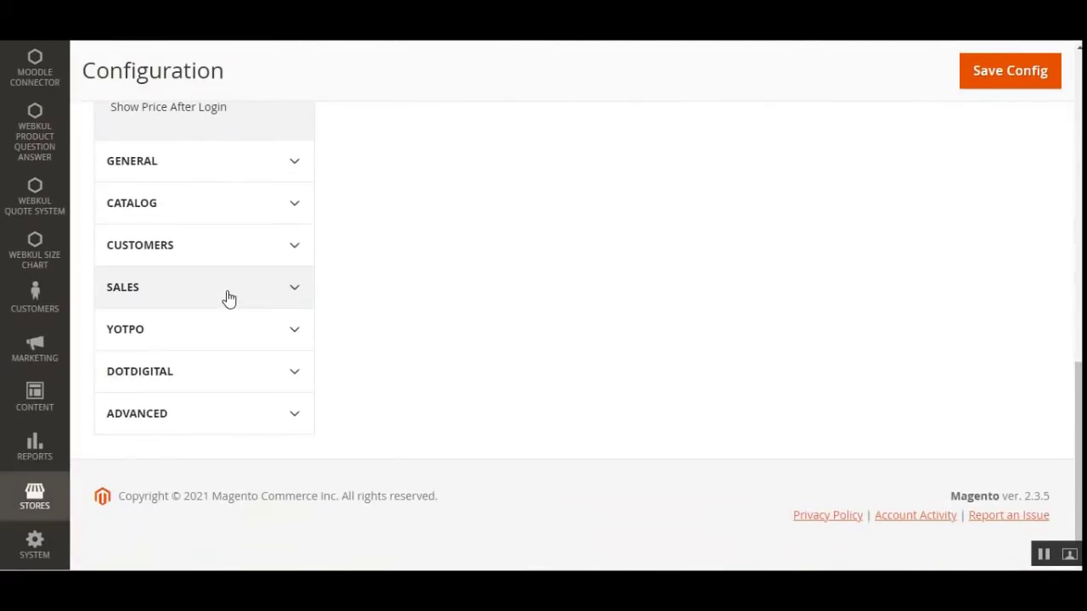
click(231, 298)
scroll(236, 300, down, 3)
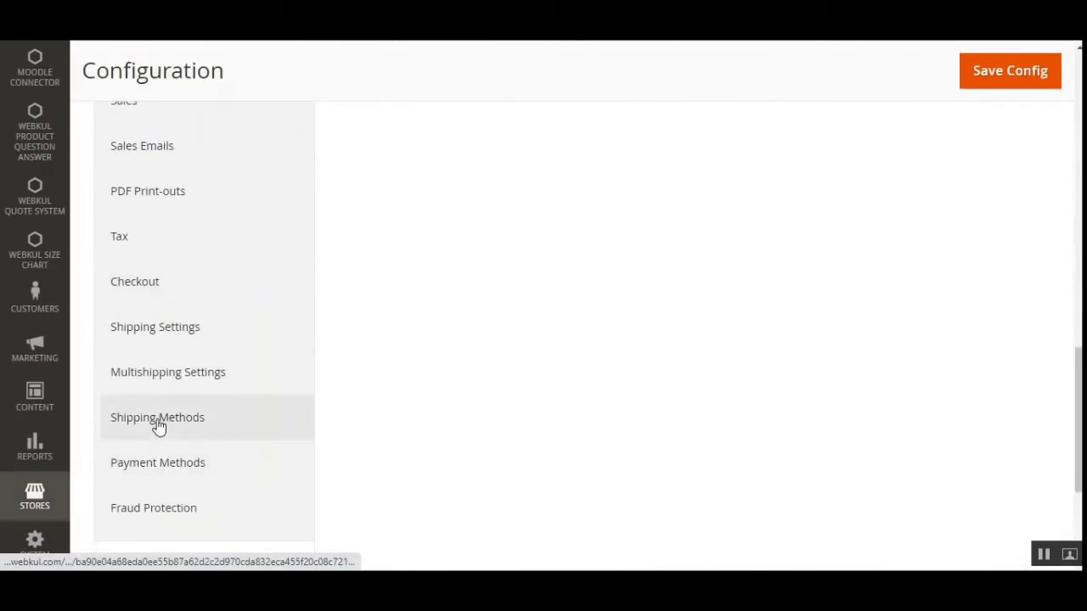
click(187, 419)
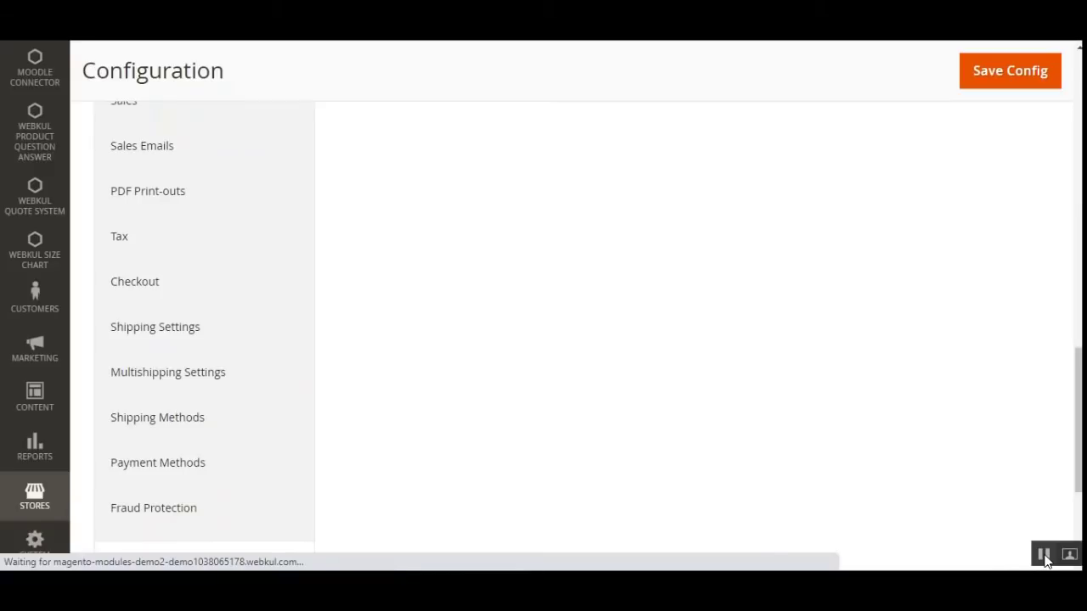
Expand the Canada Post Shipping section among the shipping methods
scroll(654, 482, down, 2)
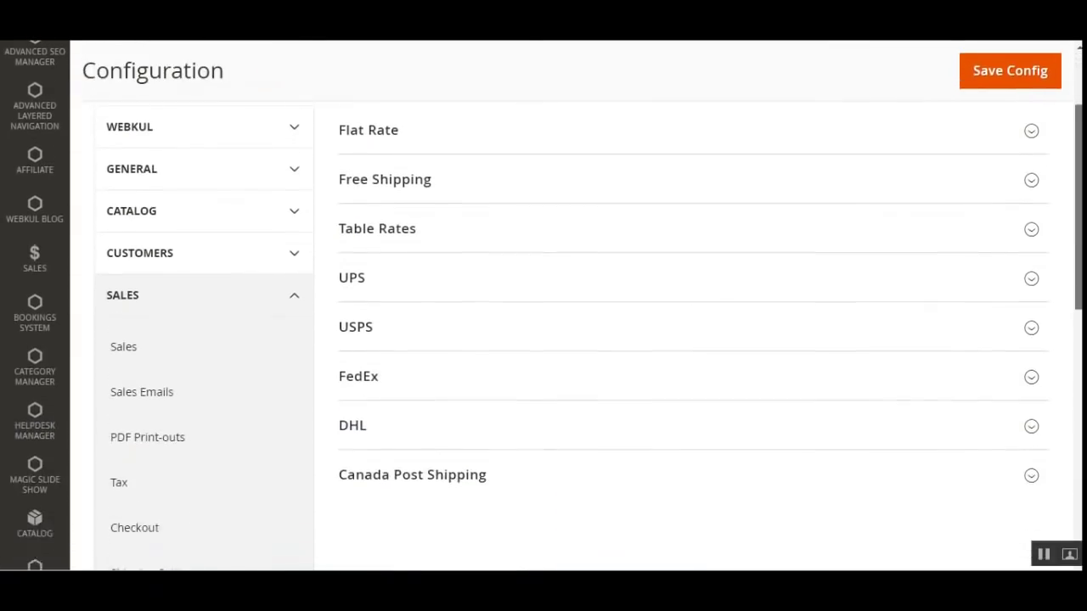
scroll(543, 340, down, 3)
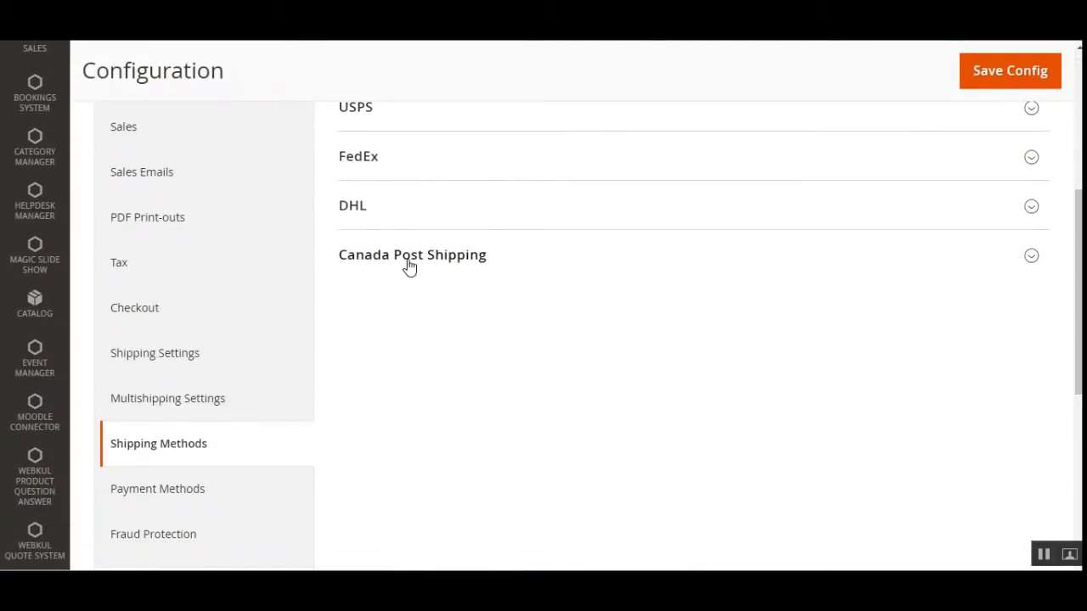
click(689, 261)
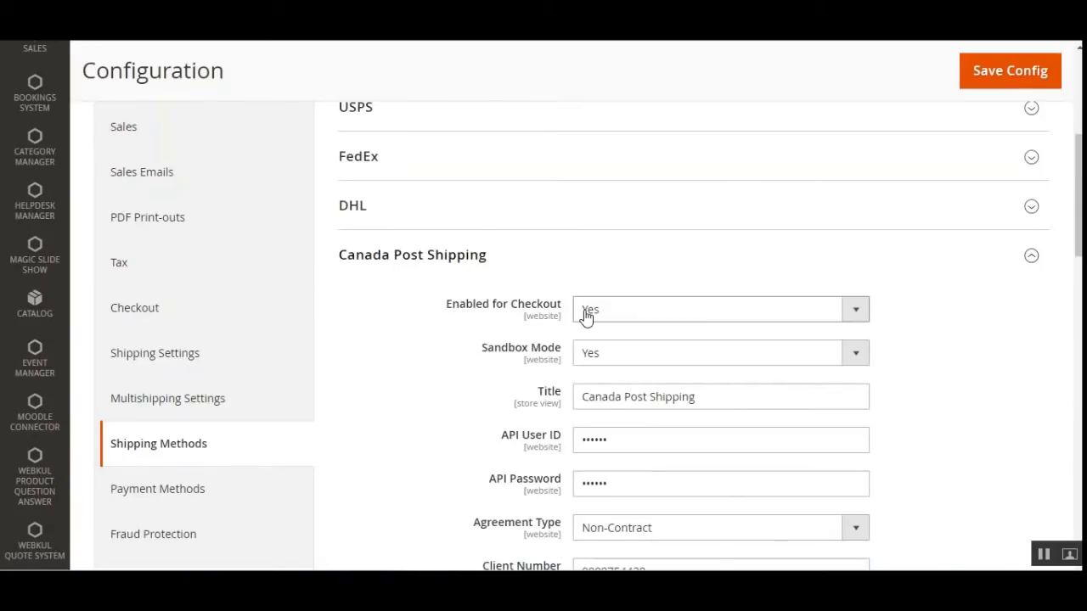
Examine all Canada Post Shipping settings, including allowed methods, applicable countries and handling fee, and return to the section's start
scroll(585, 314, down, 6)
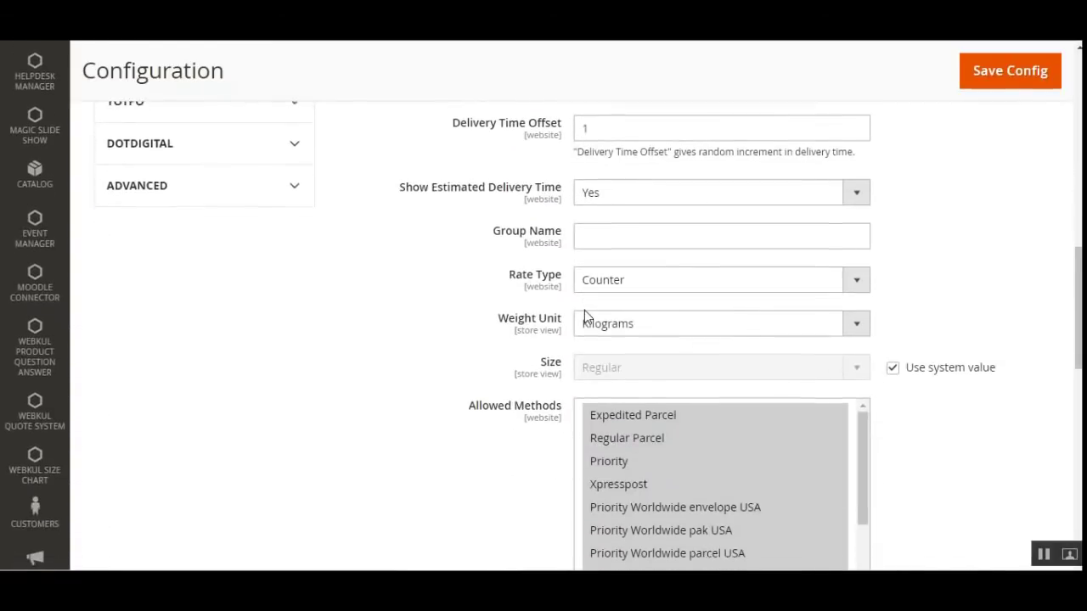
scroll(585, 315, down, 3)
scroll(585, 315, down, 2)
scroll(508, 323, down, 1)
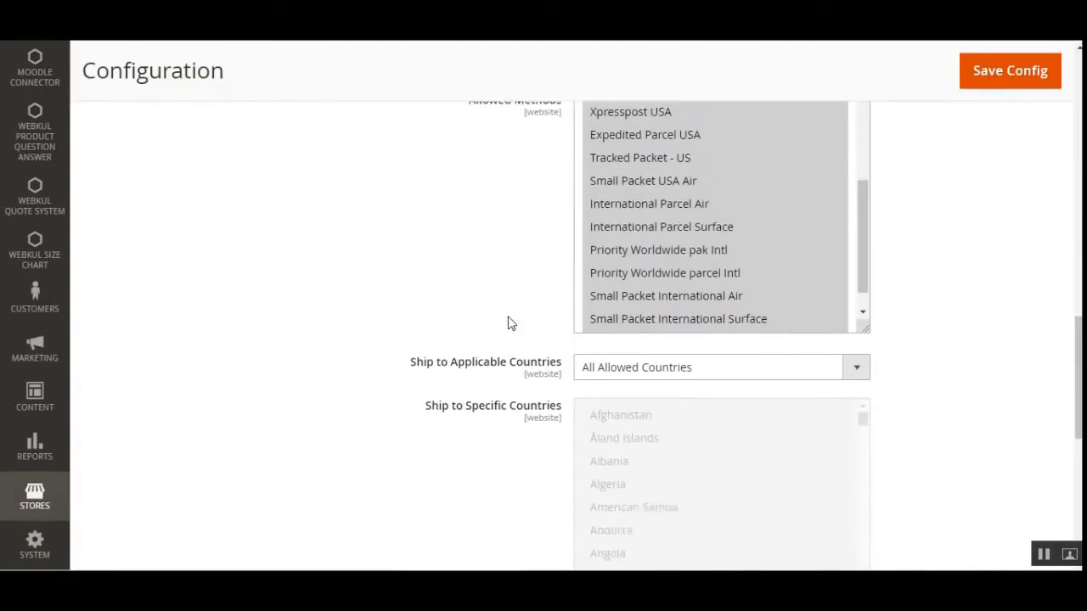
scroll(484, 318, down, 6)
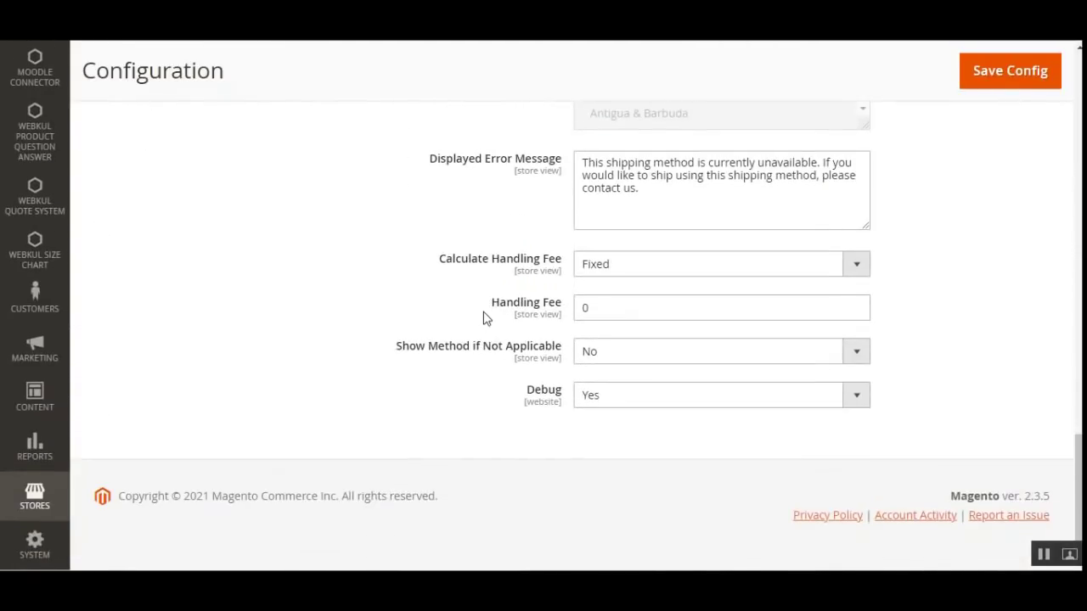
scroll(514, 276, up, 12)
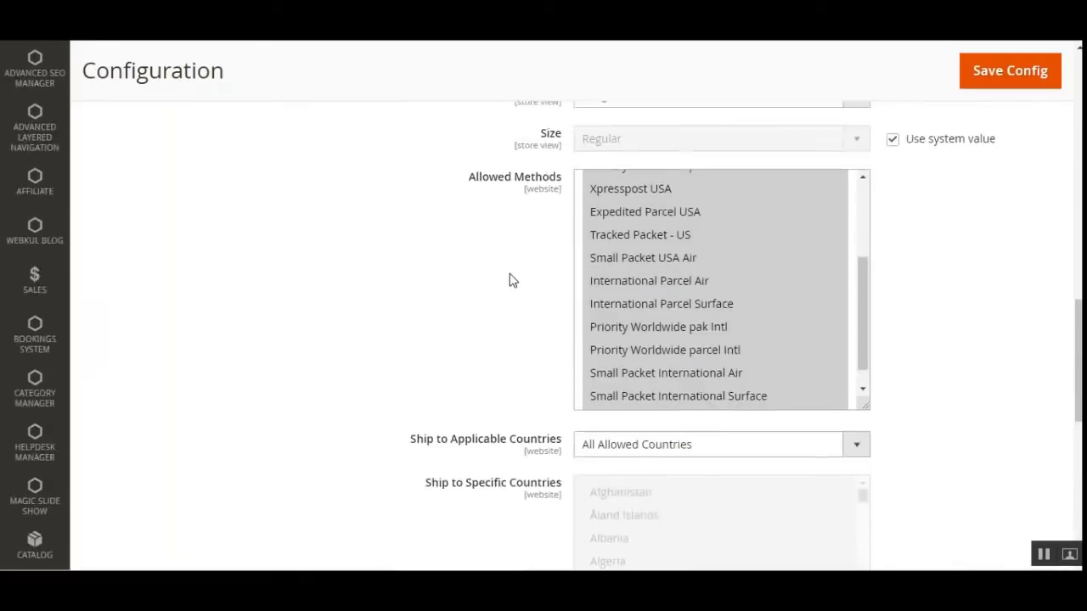
scroll(511, 280, up, 2)
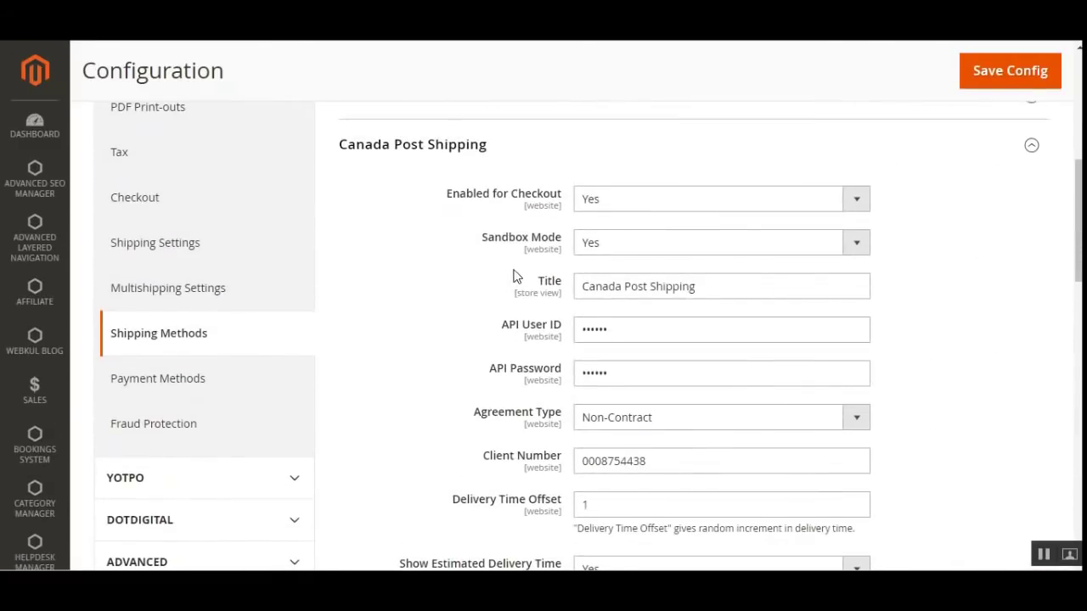
Check the Enabled for Checkout options without changing them, and set Sandbox Mode to No for Canada Post Shipping
click(694, 202)
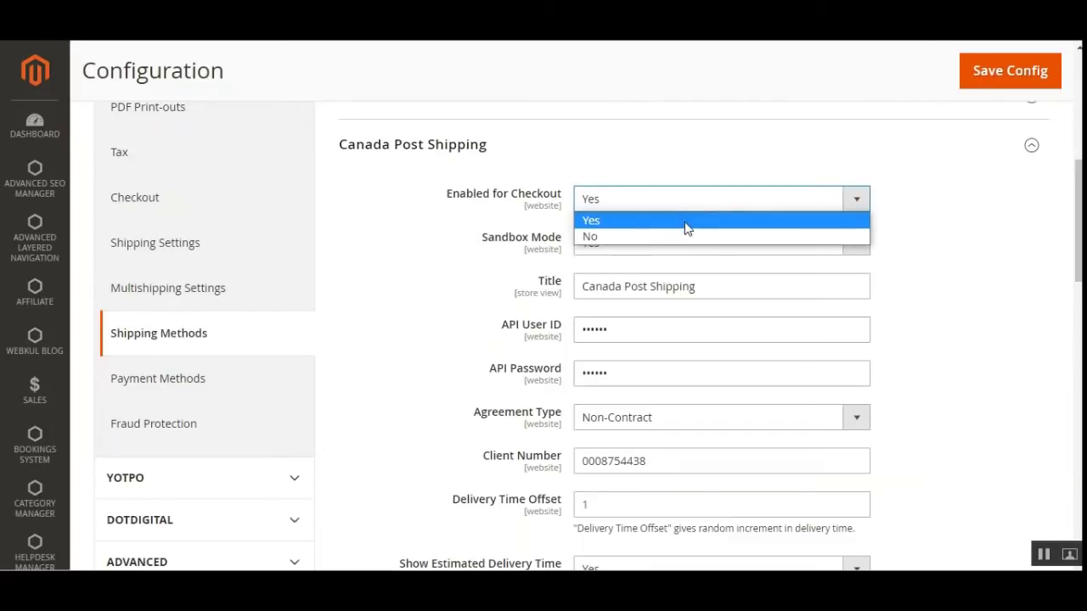
click(932, 211)
click(636, 247)
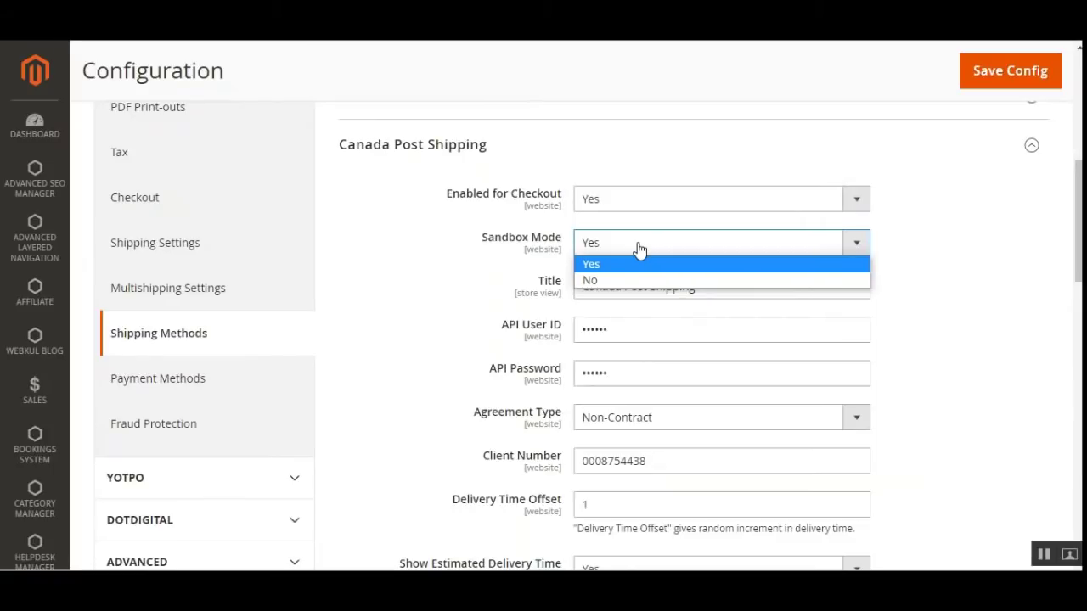
click(613, 282)
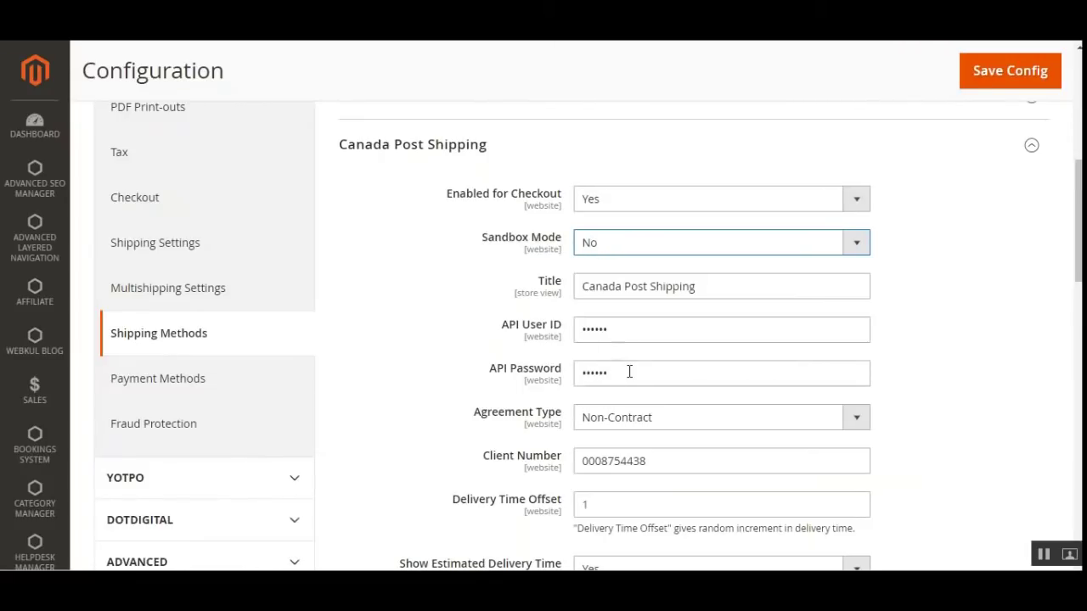
Switch to the Webkul Blog guide, read which Canada Post credentials the admin needs, and return to the Magento configuration
scroll(629, 371, down, 1)
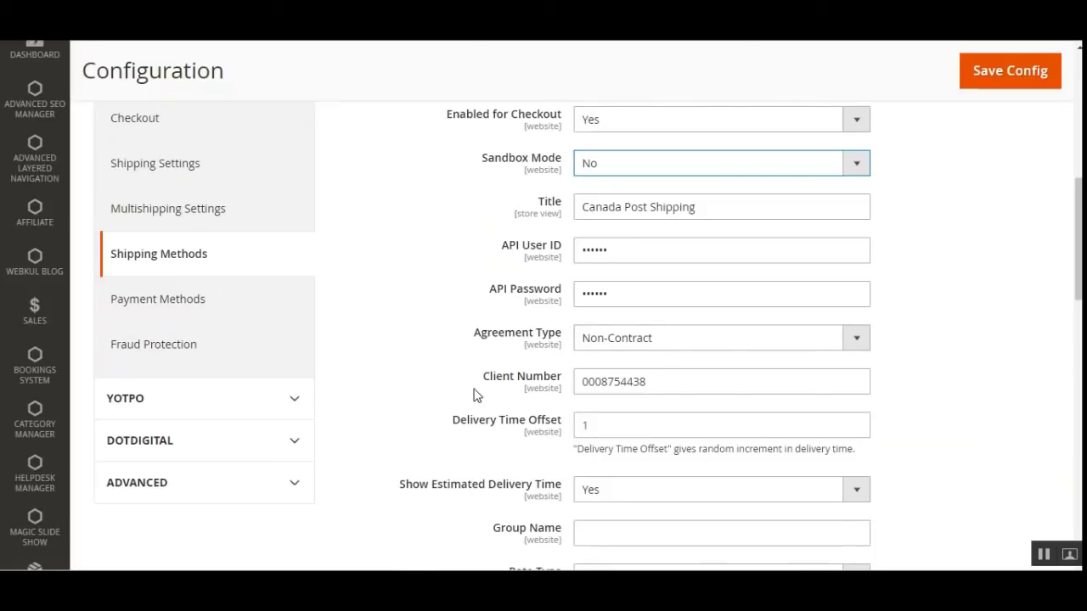
scroll(562, 383, up, 1)
scroll(560, 383, down, 1)
scroll(560, 384, up, 1)
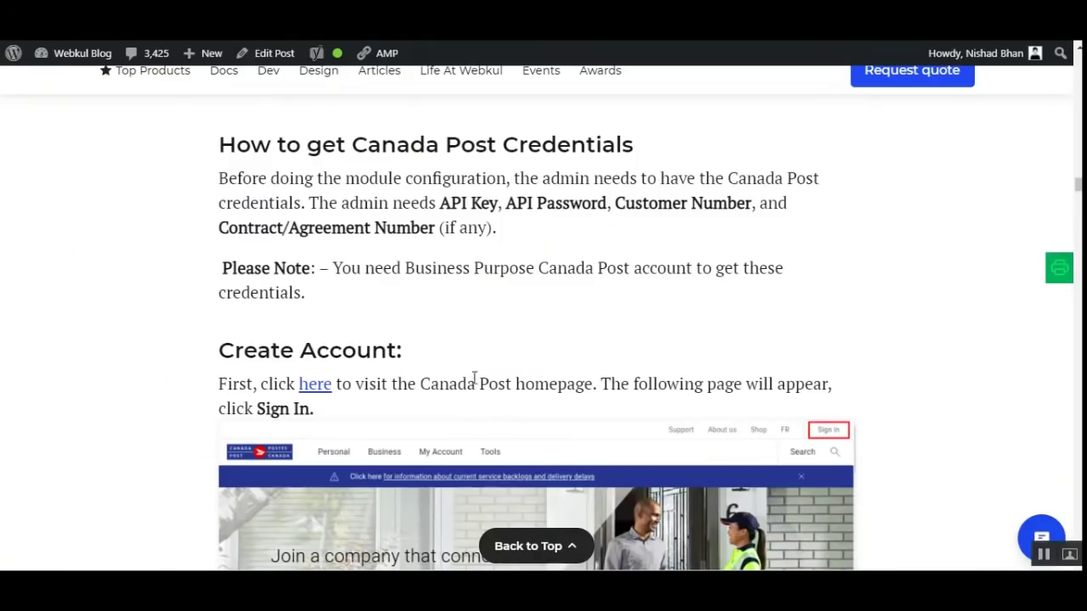
drag(219, 146, 635, 146)
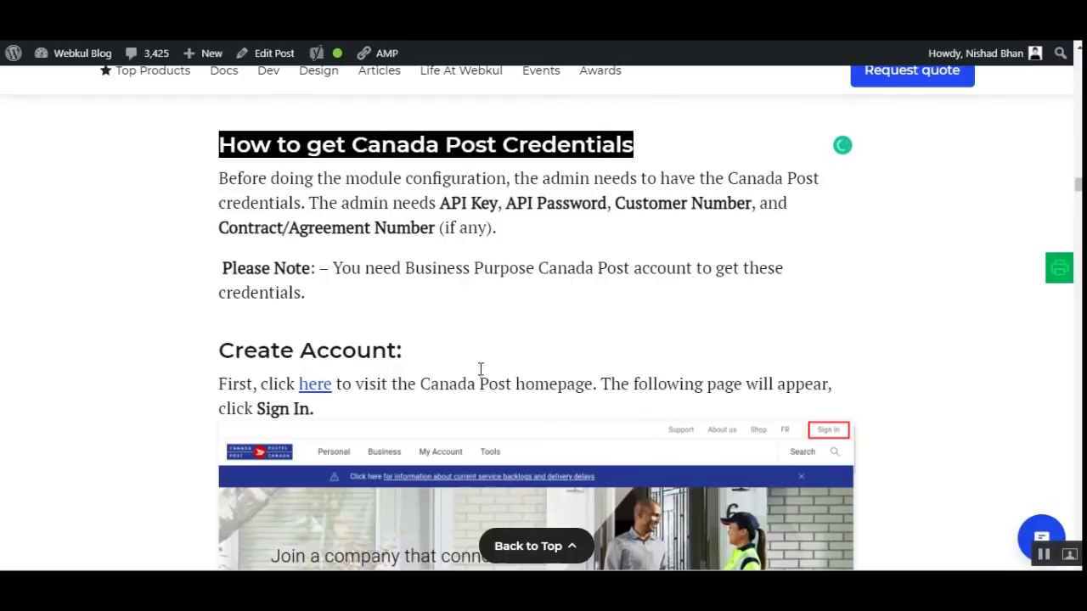
drag(434, 208, 746, 207)
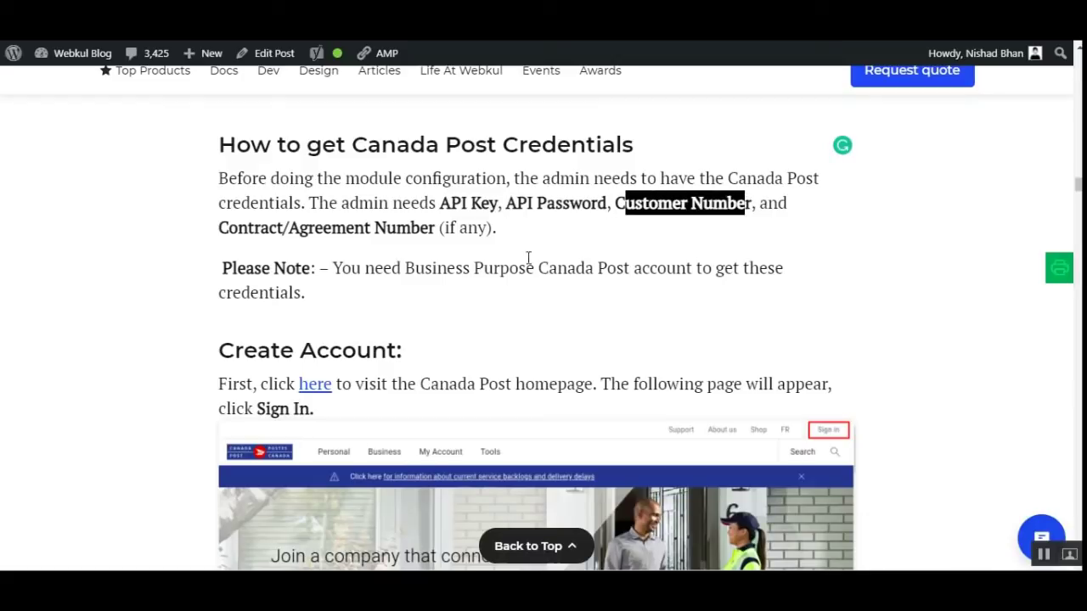
drag(219, 227, 437, 229)
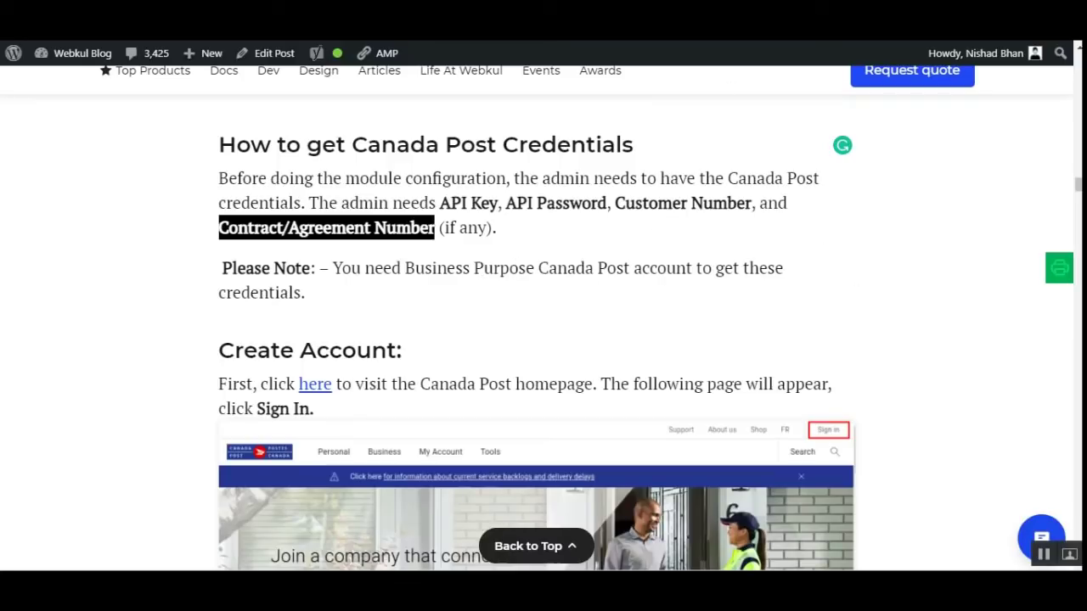
click(747, 26)
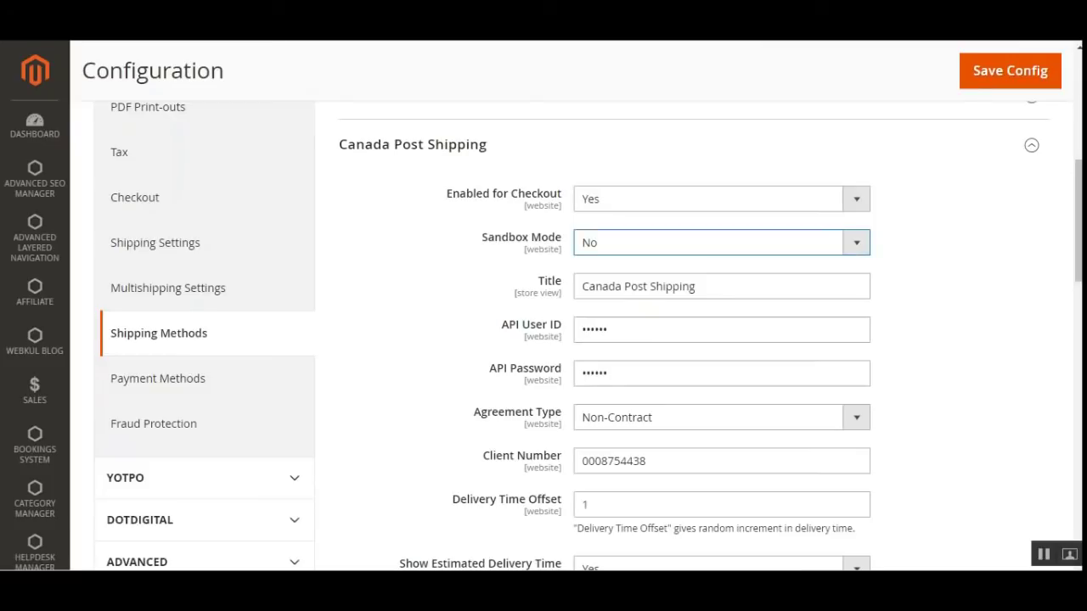
Review the Title, API User ID and API Password fields of Canada Post Shipping
drag(556, 286, 537, 285)
click(737, 287)
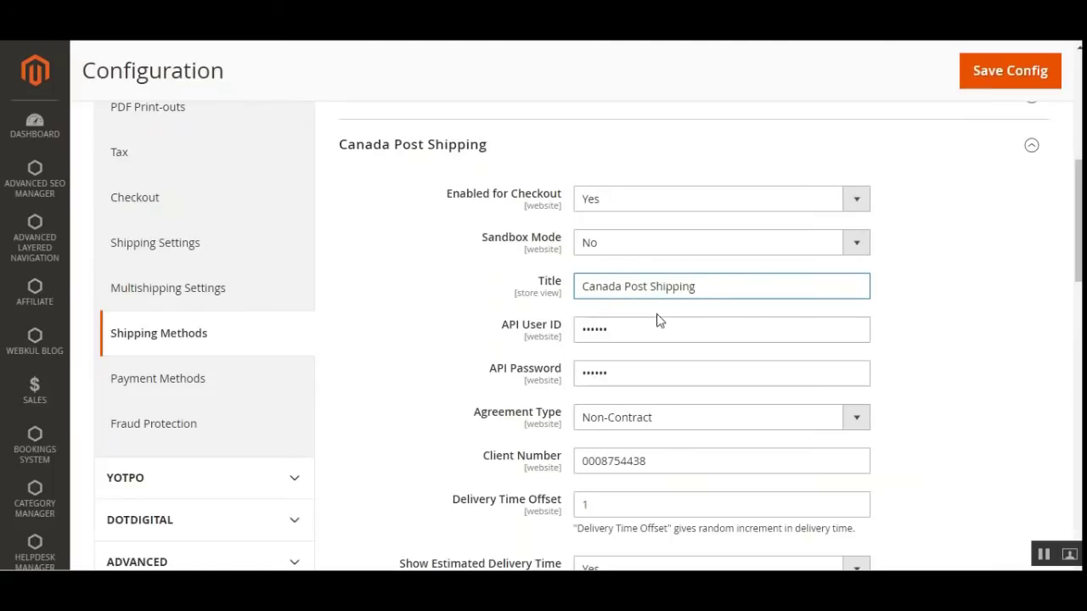
scroll(595, 305, down, 3)
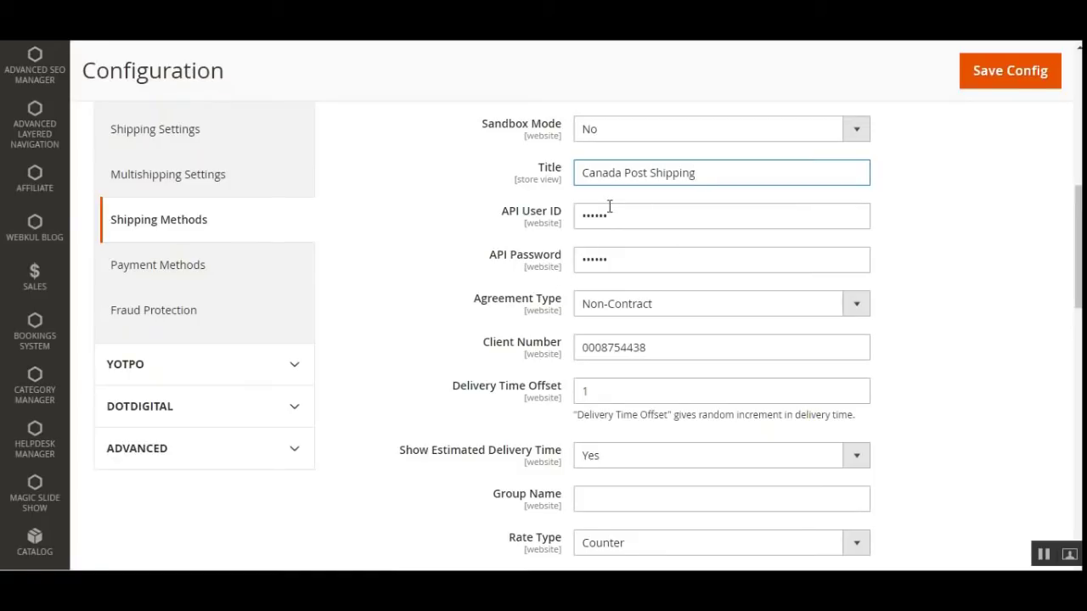
drag(616, 222, 557, 225)
drag(608, 266, 546, 274)
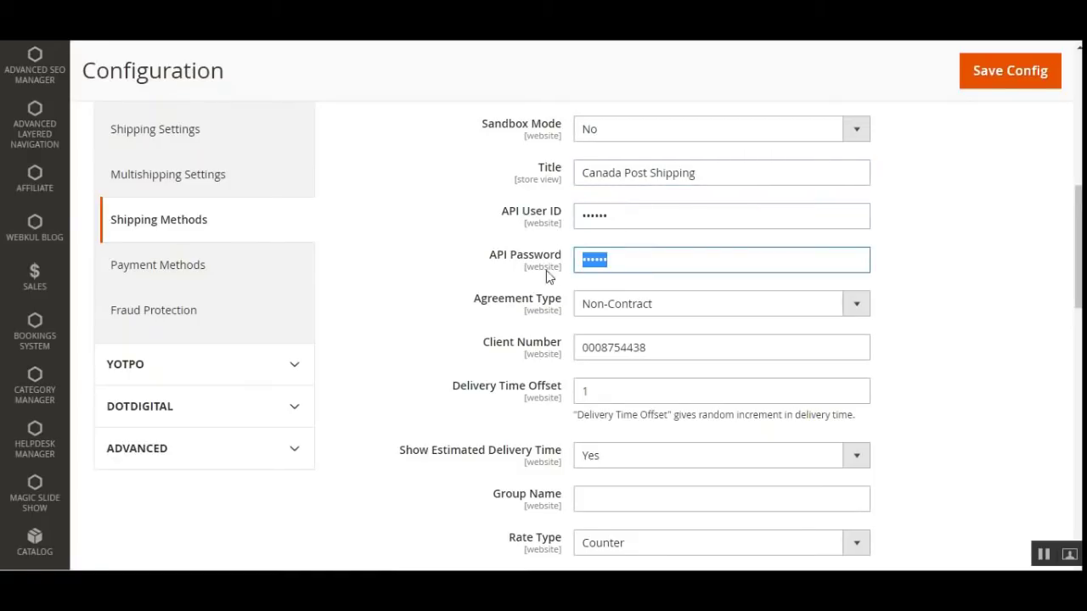
scroll(600, 320, down, 2)
scroll(512, 264, up, 2)
Try Contract as the Agreement Type to inspect its additional field, and set the type back to Non-Contract
click(636, 310)
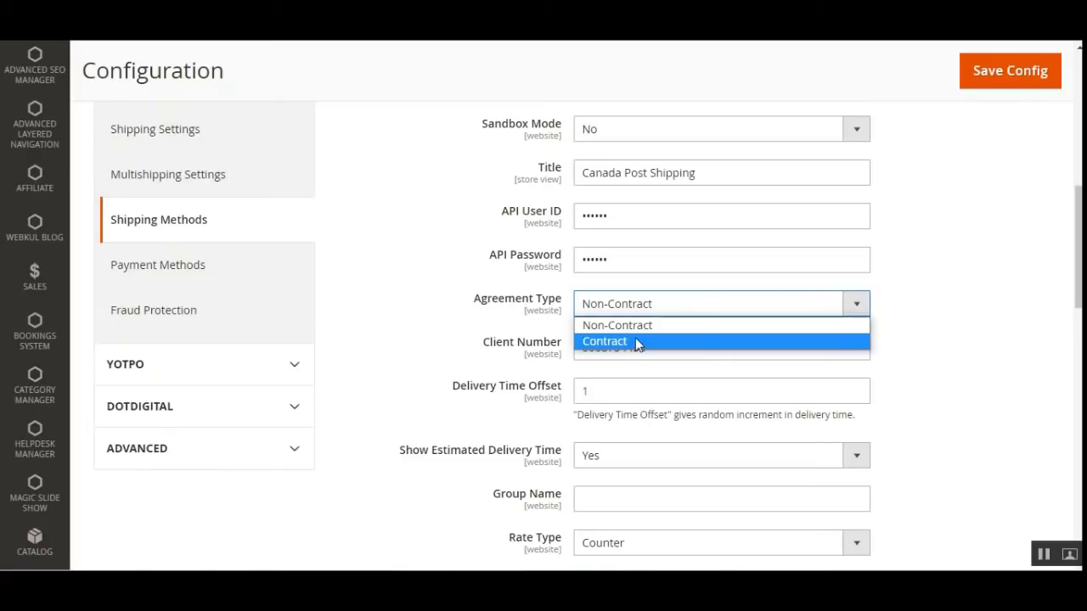
click(635, 339)
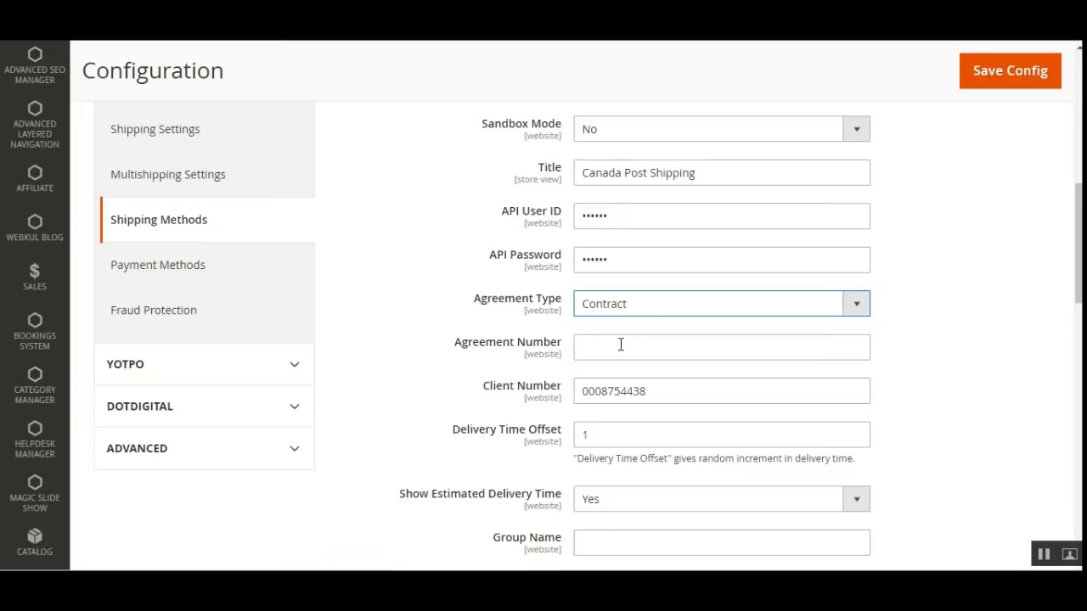
click(631, 311)
click(634, 324)
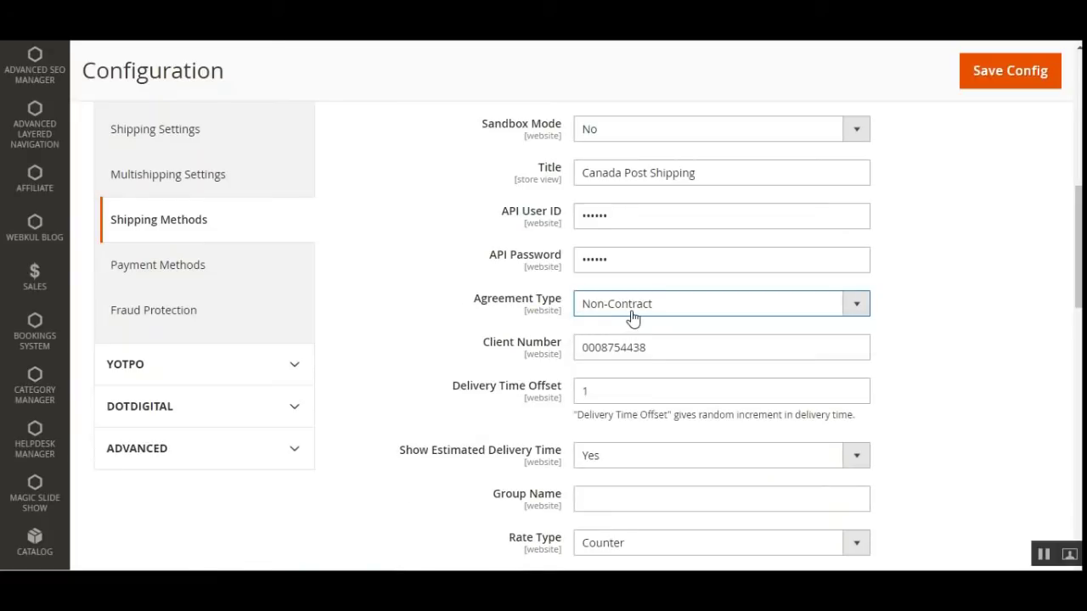
Review the Client Number field in the Canada Post Shipping settings
click(649, 347)
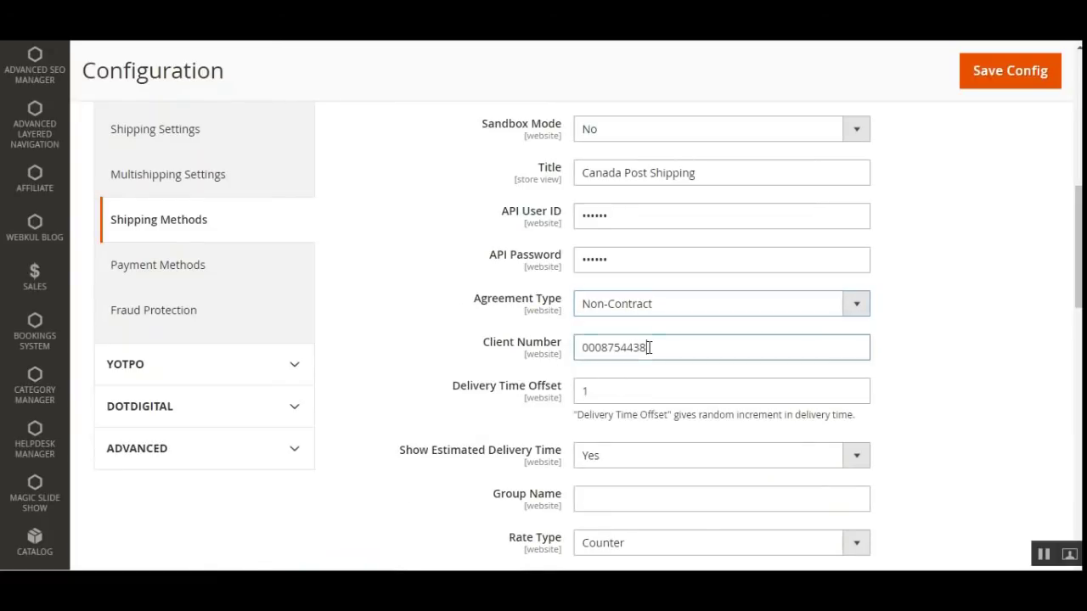
double_click(649, 348)
click(933, 341)
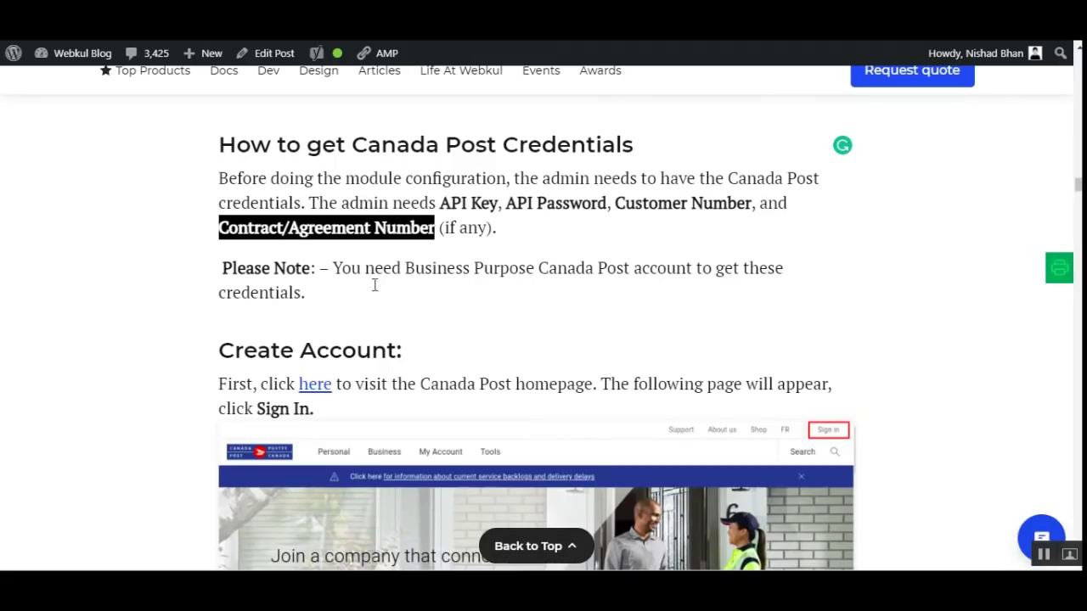
In the Webkul Blog guide, examine how to create a business Canada Post account, from sign-in through the customer number confirmation
scroll(374, 329, down, 8)
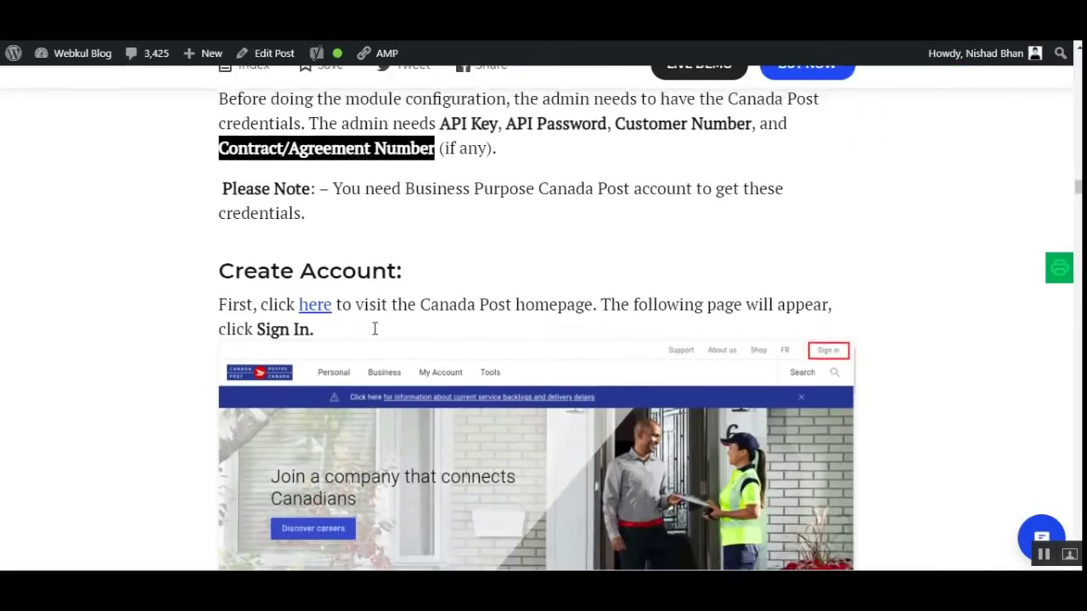
scroll(376, 326, down, 6)
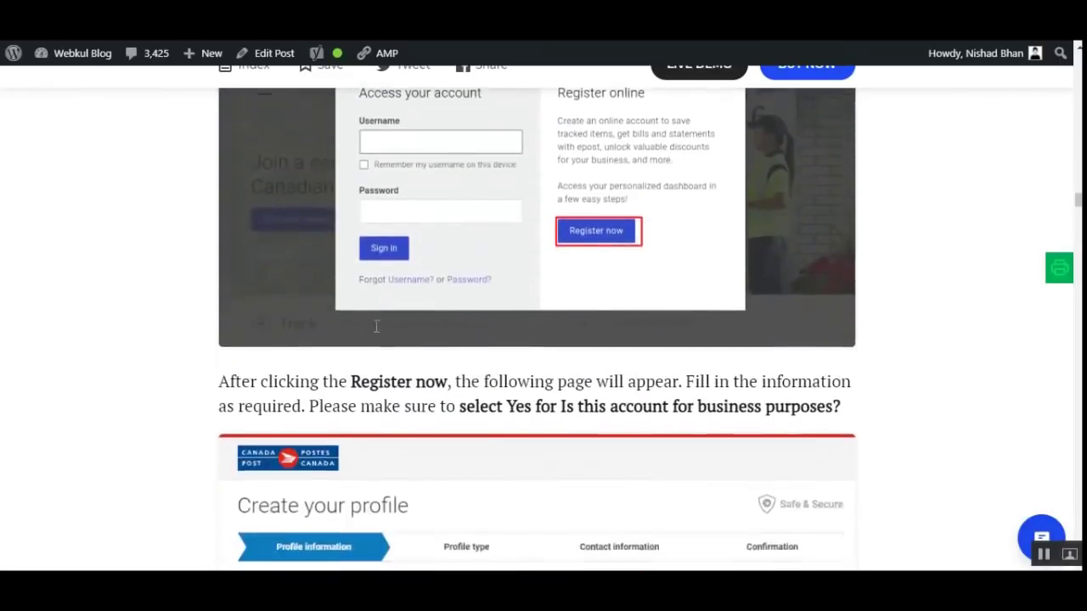
scroll(376, 325, down, 1)
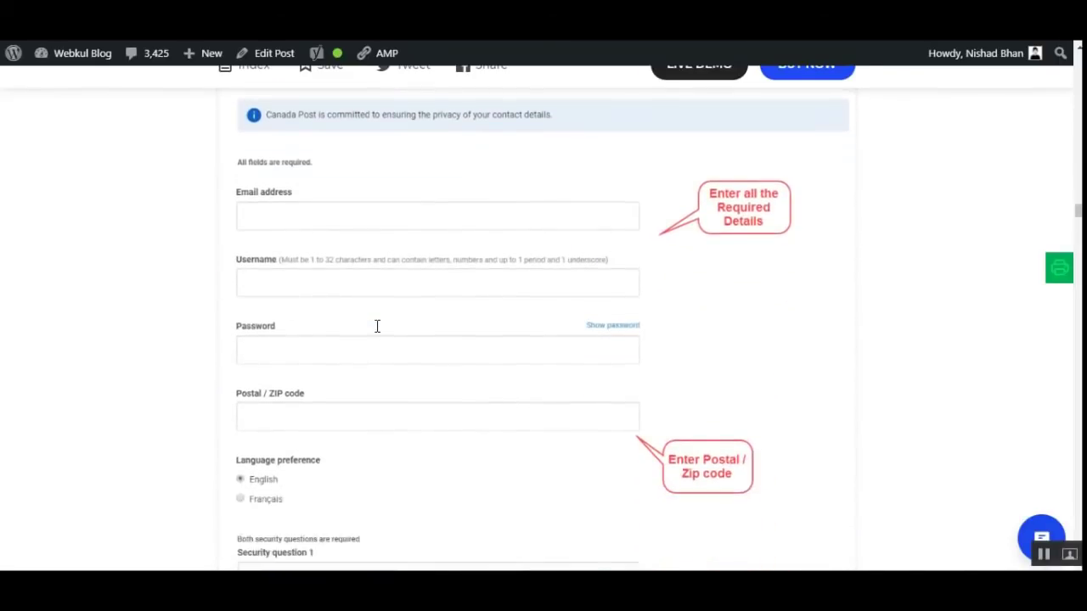
scroll(357, 289, up, 2)
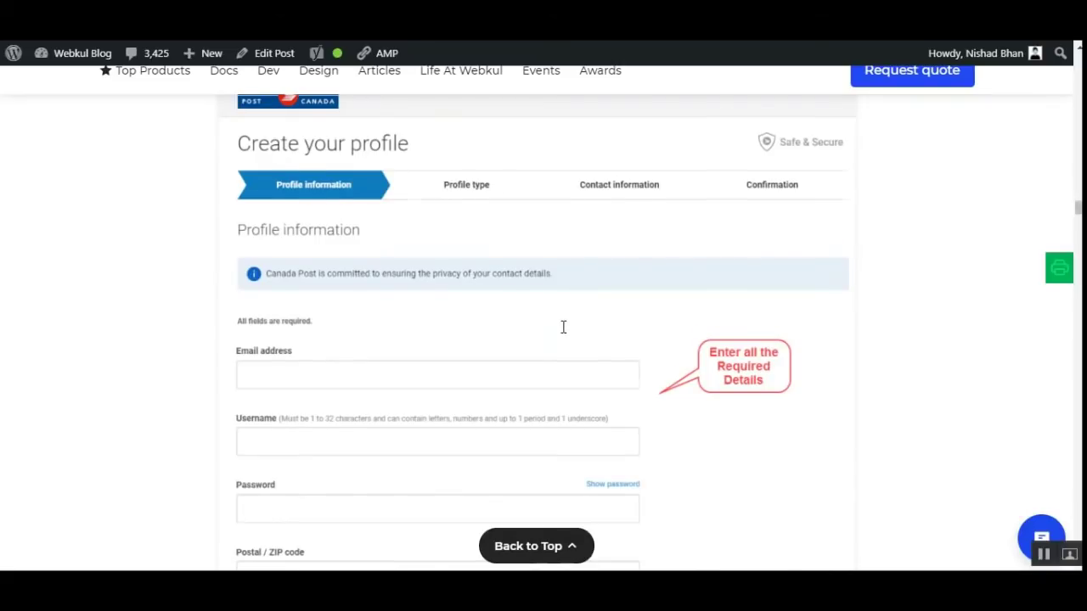
scroll(562, 326, down, 15)
scroll(519, 328, down, 10)
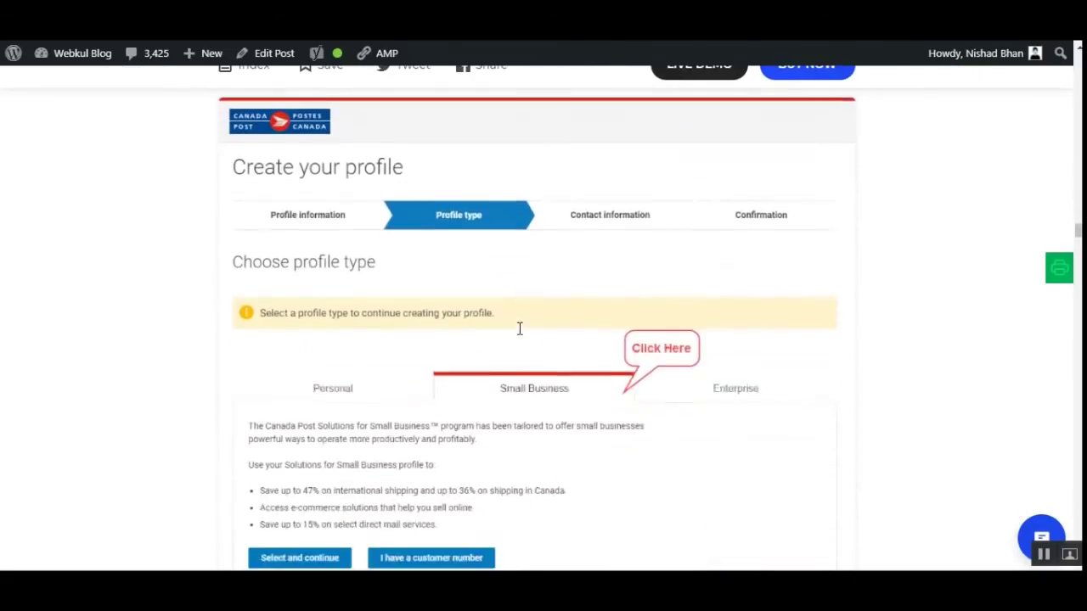
scroll(520, 329, down, 12)
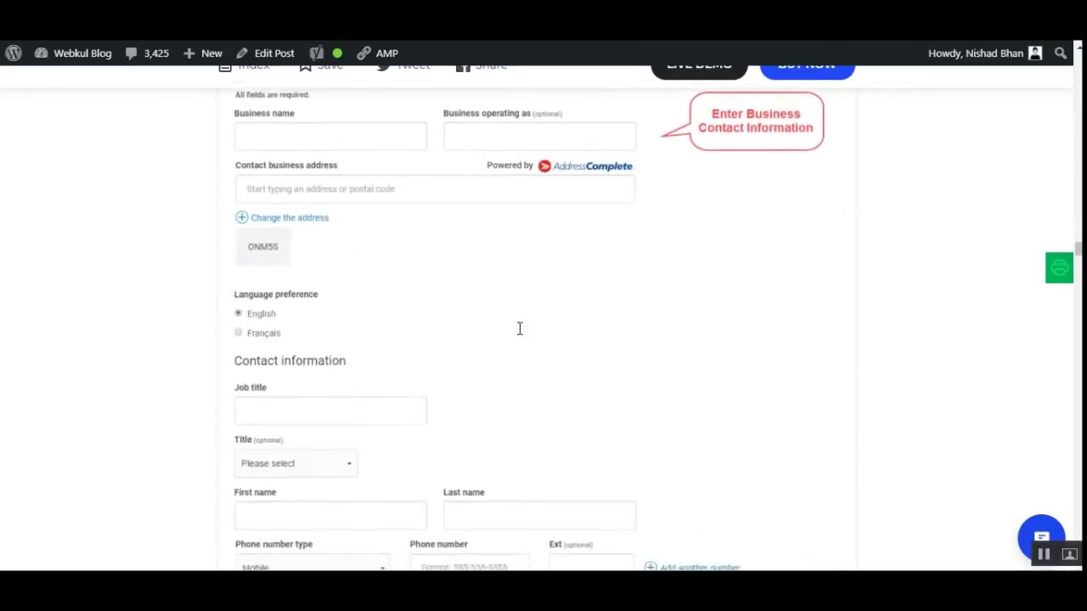
scroll(518, 329, down, 10)
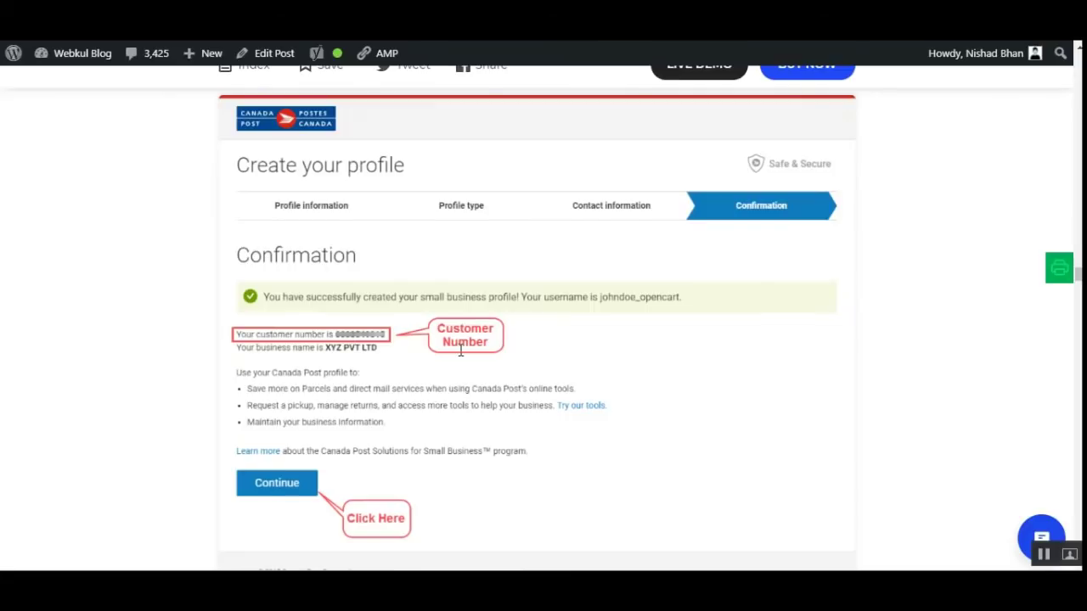
In the Canada Post guide, examine how to join the Developer Program and obtain the Development and Production API keys and passwords
scroll(460, 351, down, 5)
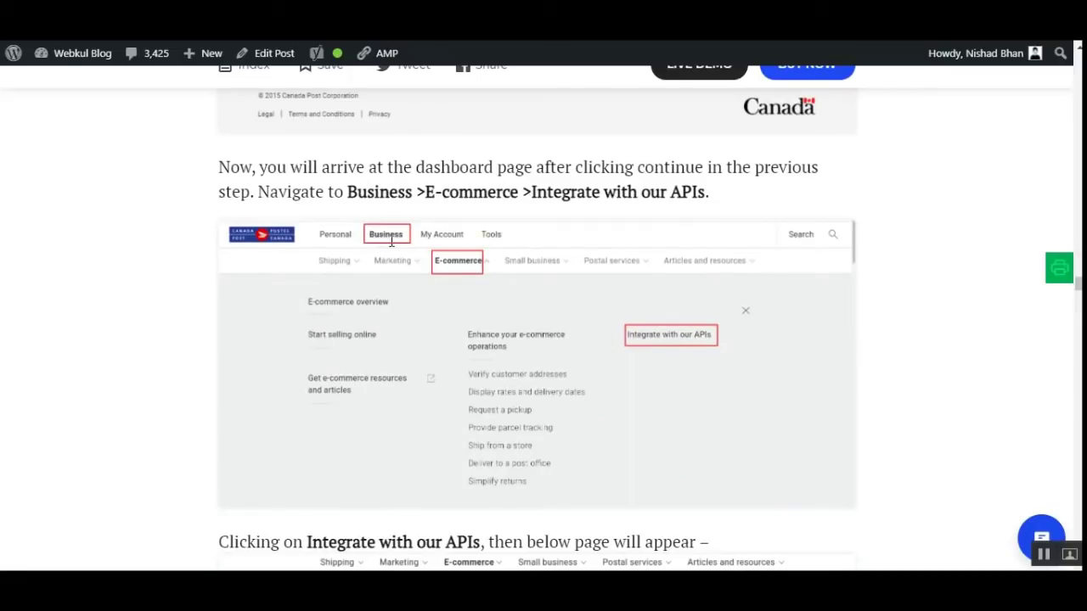
scroll(668, 352, down, 5)
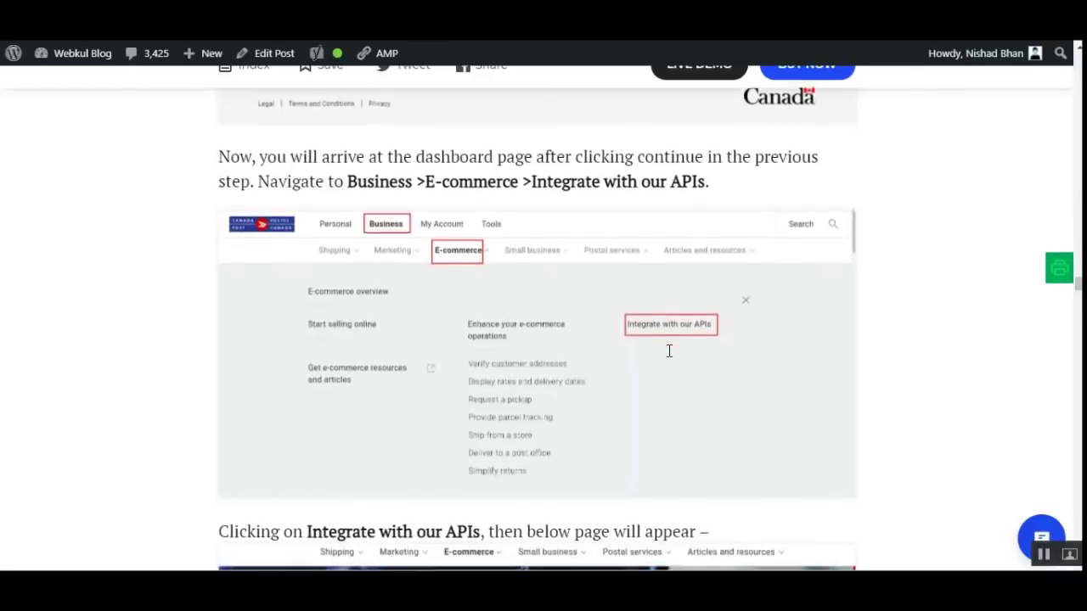
scroll(498, 369, down, 5)
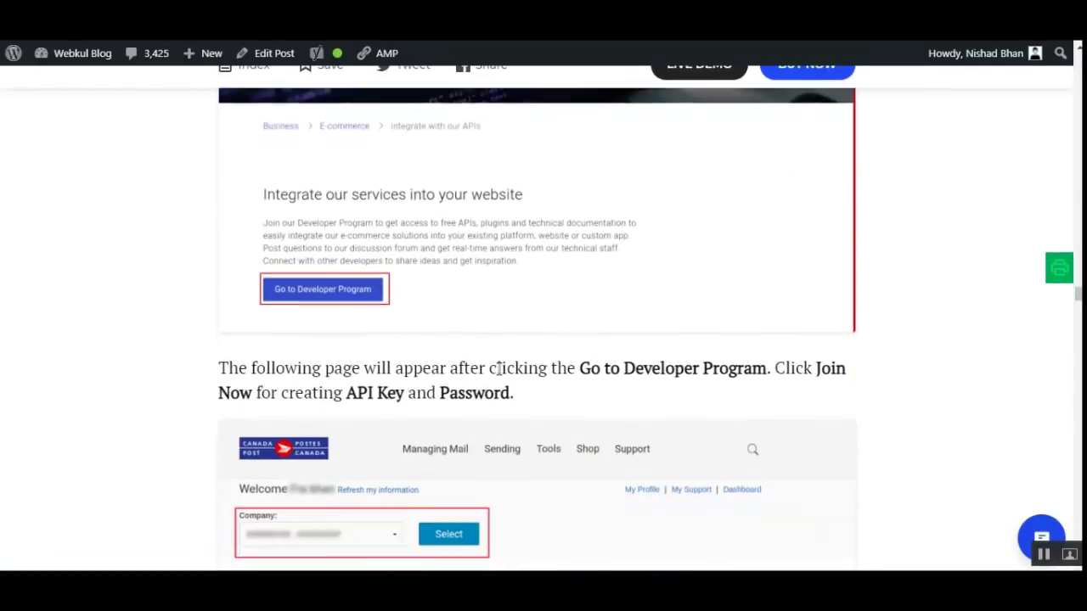
scroll(498, 369, down, 5)
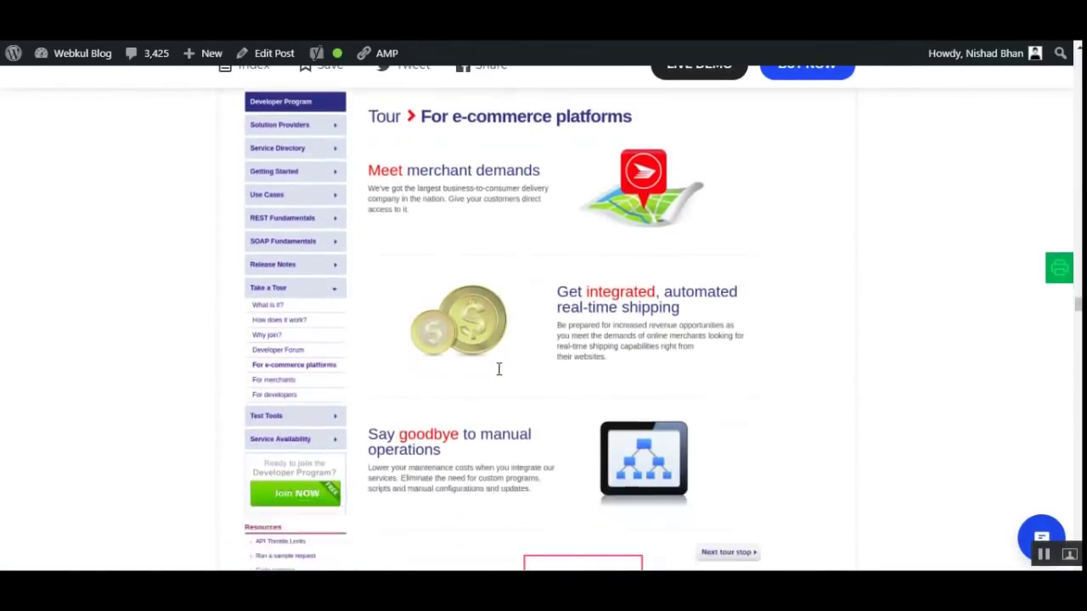
scroll(498, 368, down, 5)
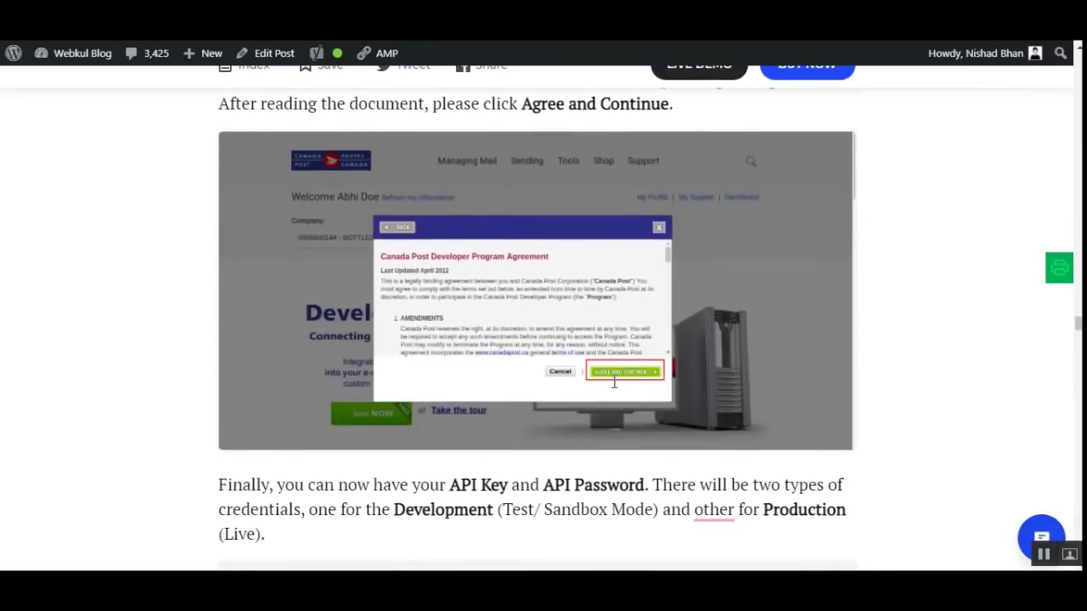
scroll(613, 382, down, 5)
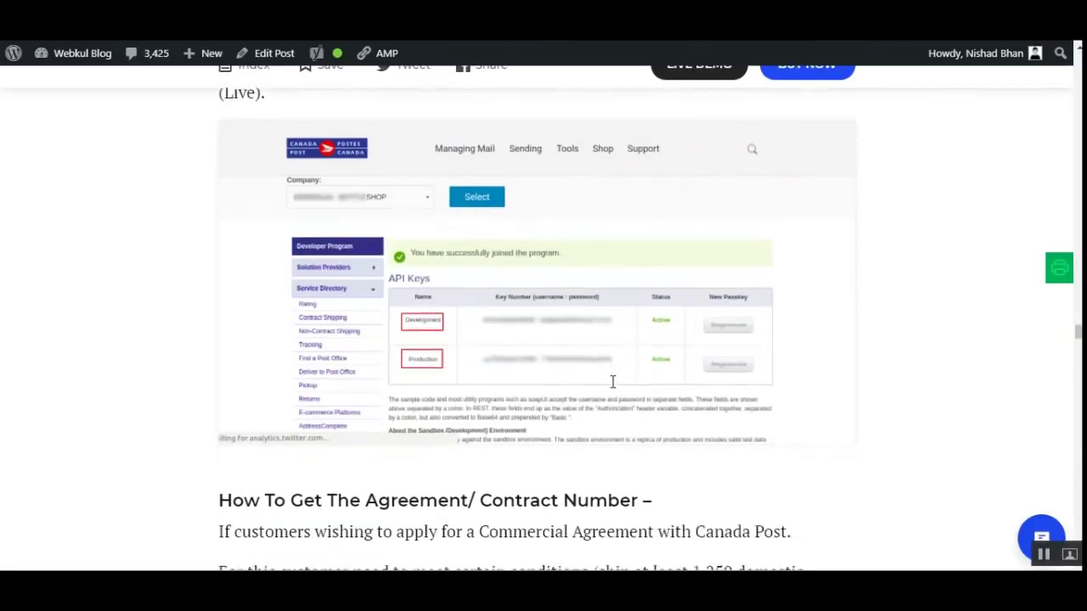
scroll(613, 382, down, 1)
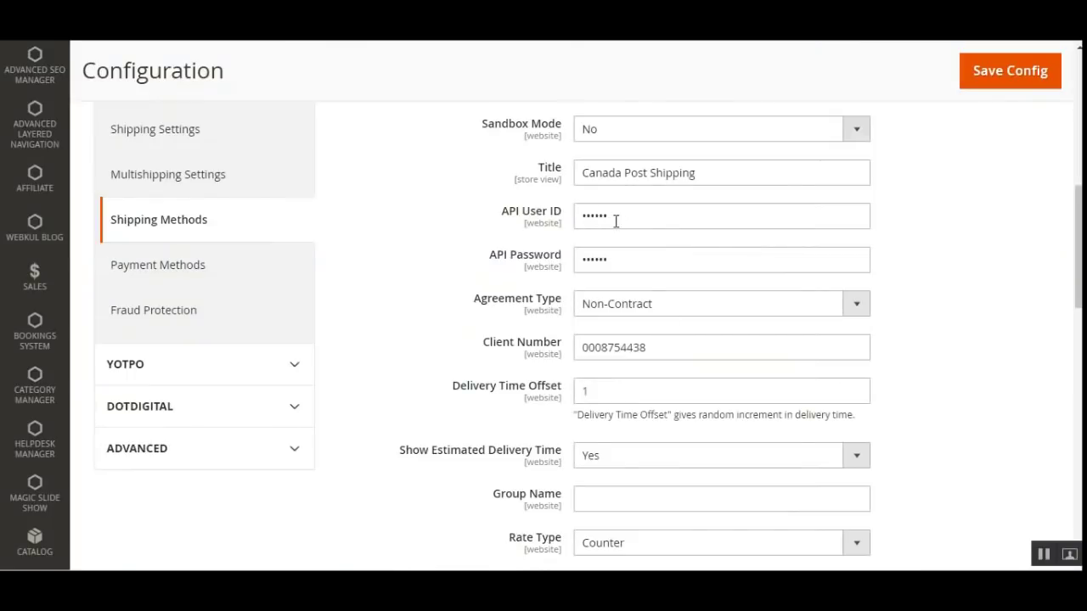
Back in the Magento configuration, review the API User ID, API Password and Client Number fields that take the Canada Post credentials
double_click(616, 221)
key(Tab)
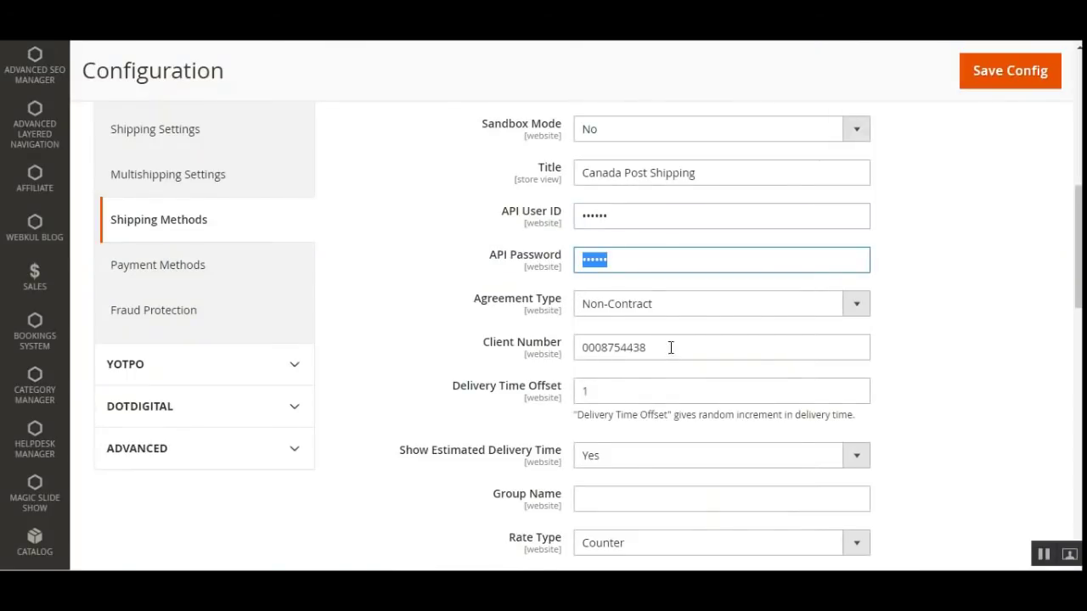
drag(668, 347, 566, 355)
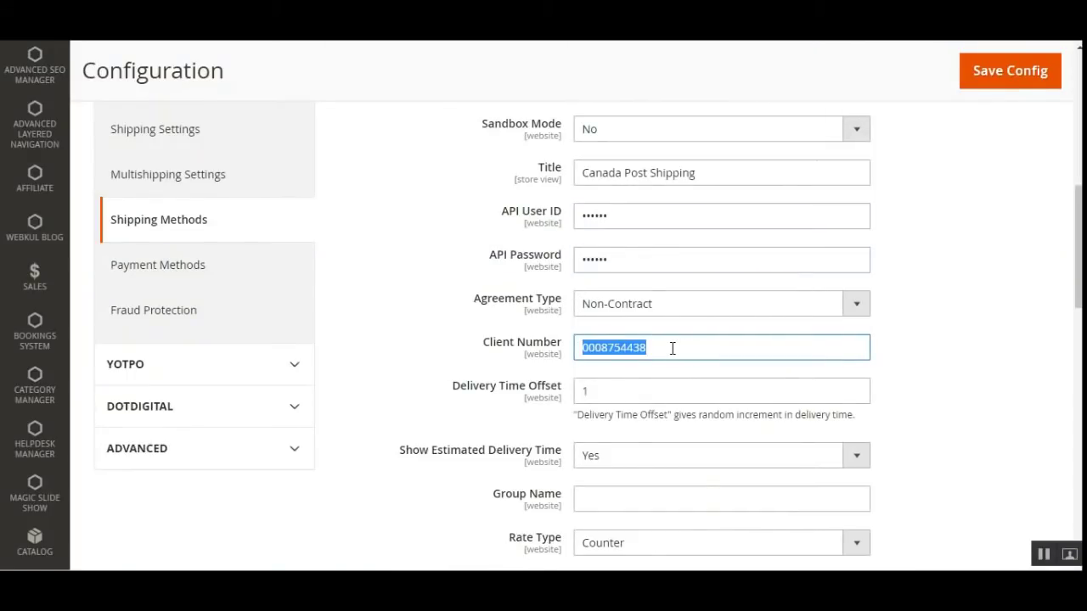
Review the Show Estimated Delivery Time options and the Group Name field of Canada Post Shipping
scroll(672, 348, down, 2)
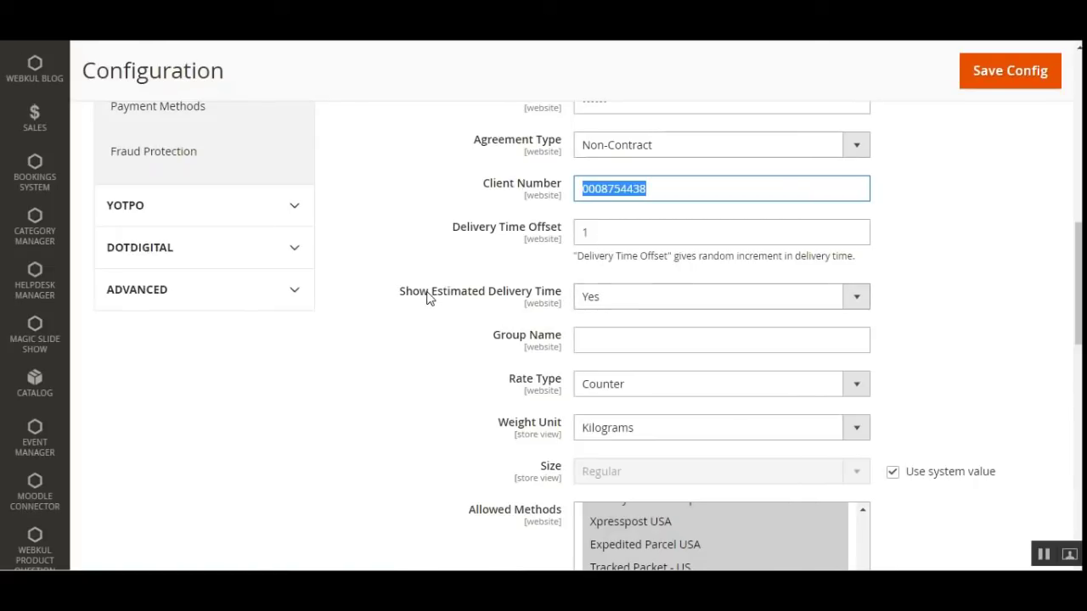
drag(419, 300, 548, 300)
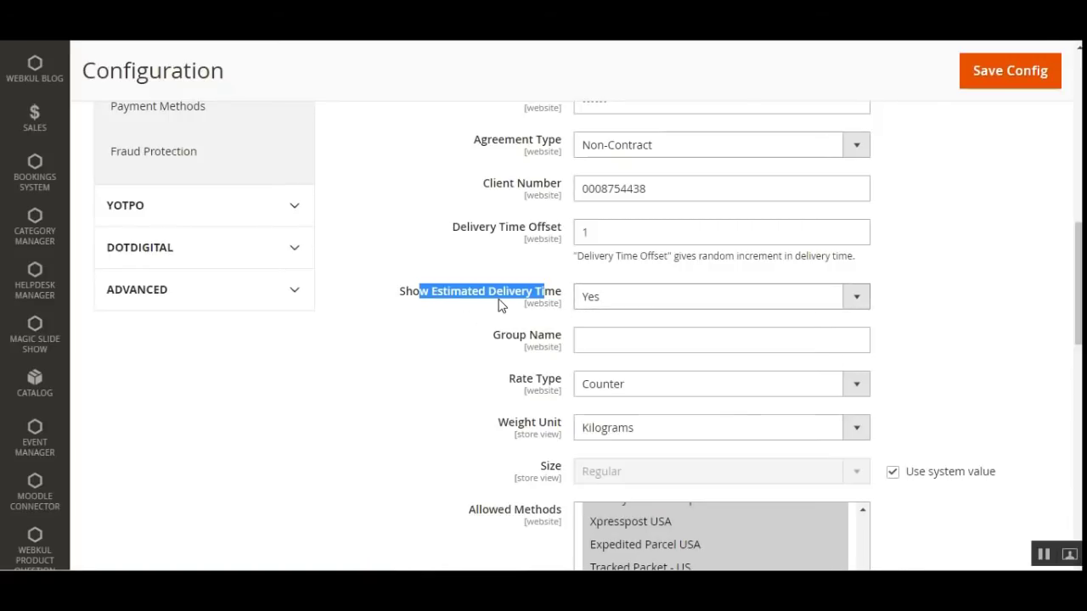
click(614, 298)
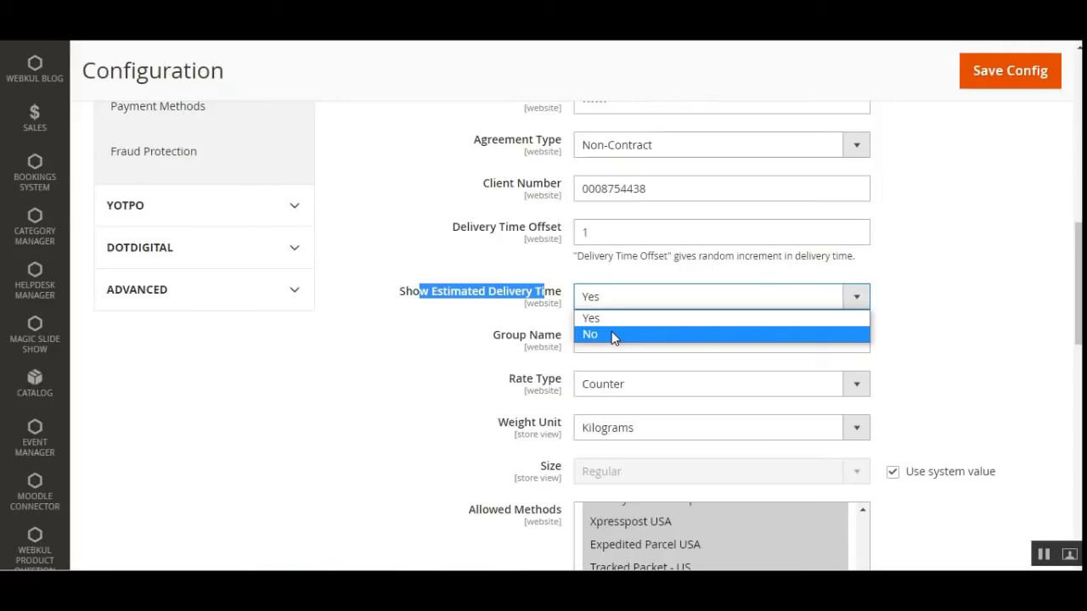
click(949, 330)
scroll(820, 336, down, 1)
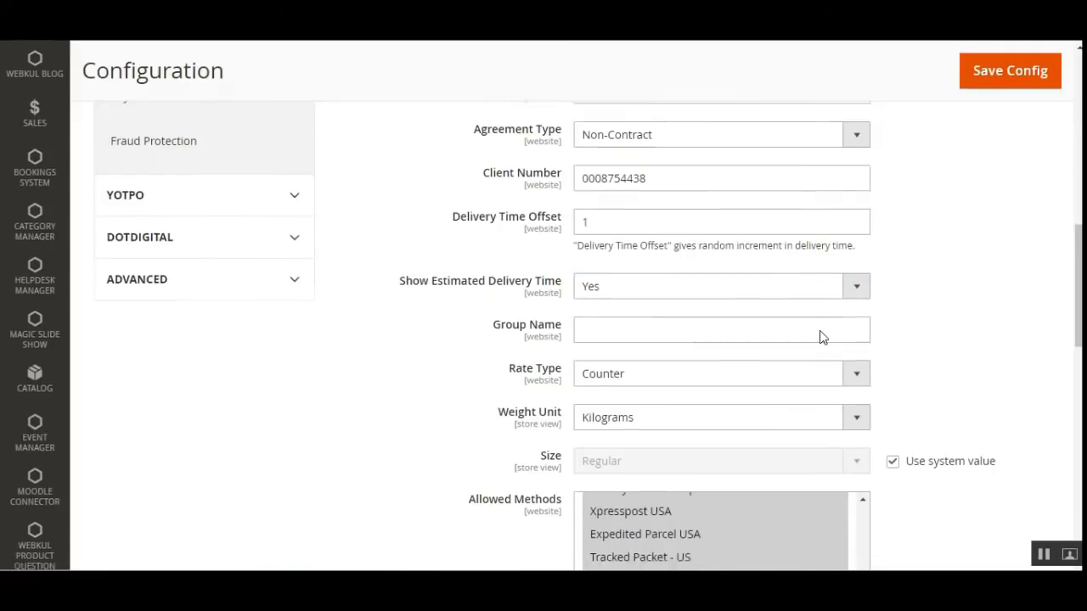
scroll(820, 336, down, 2)
scroll(613, 308, down, 2)
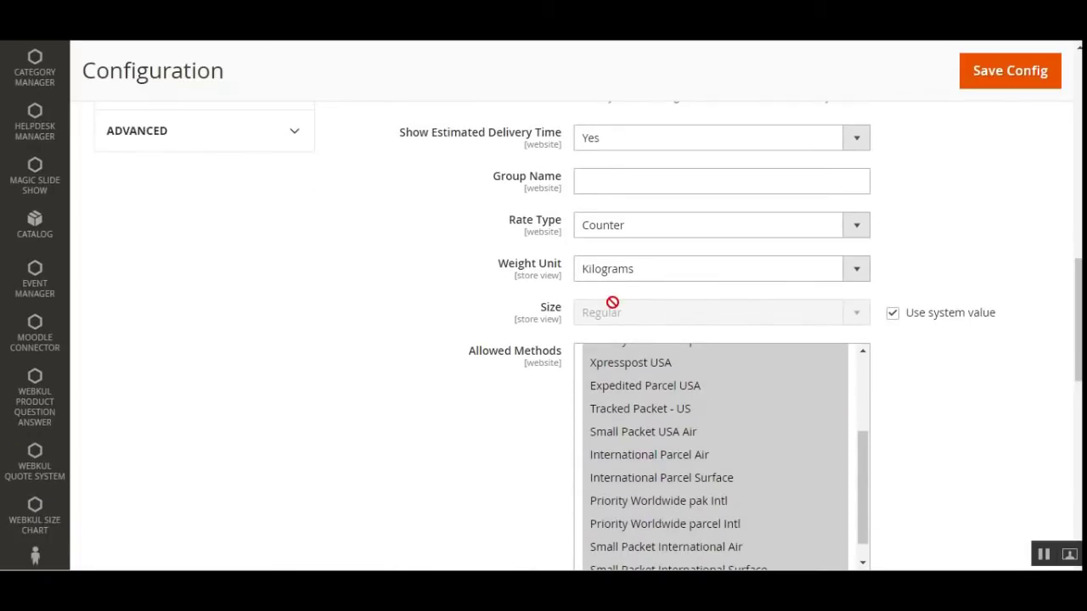
click(614, 178)
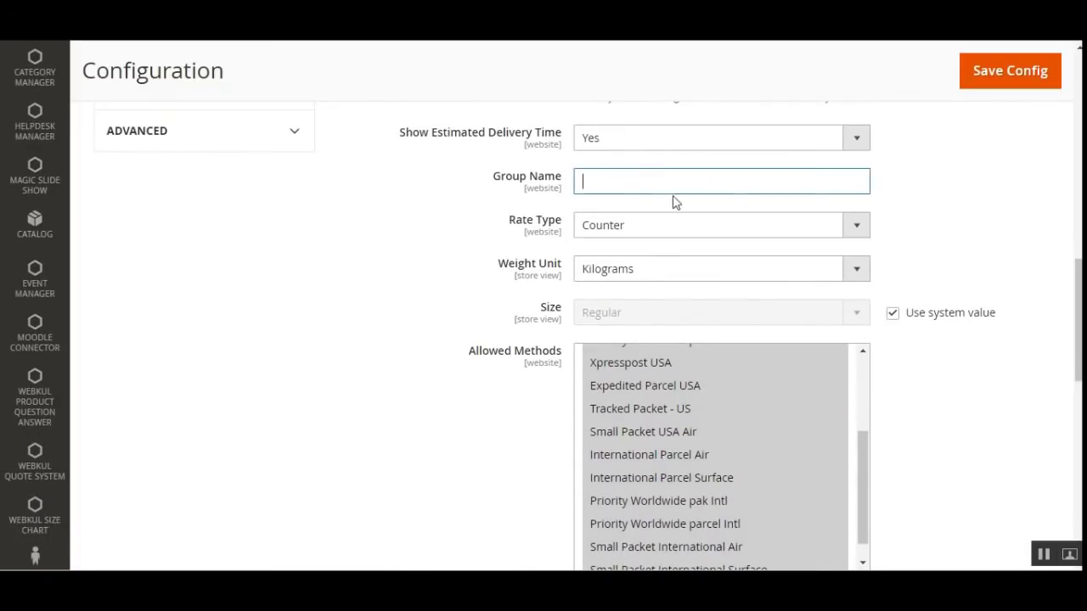
click(975, 206)
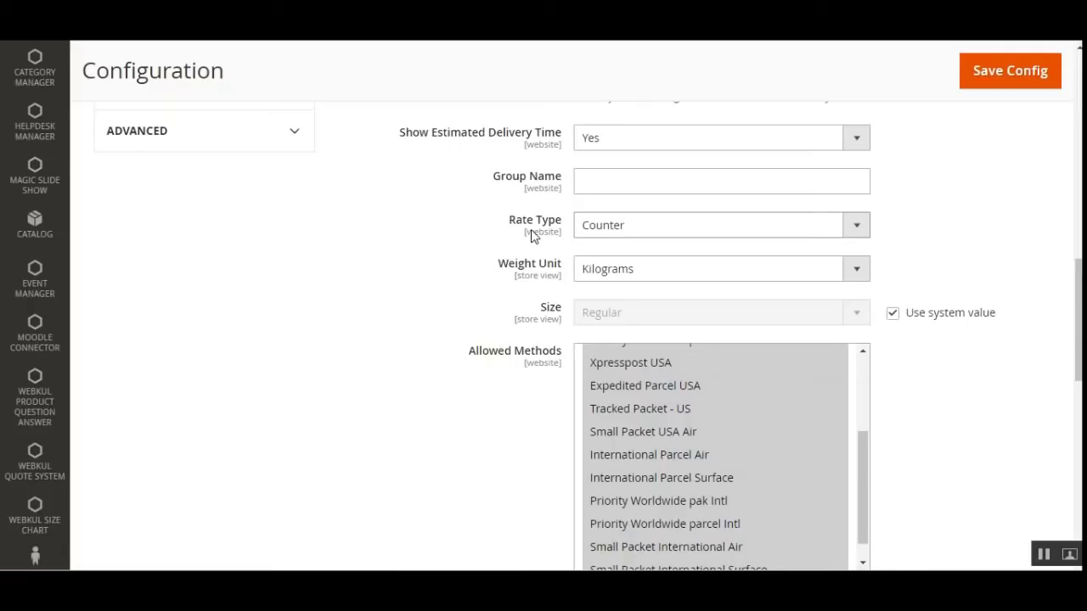
Check the available Rate Type and Weight Unit options without changing either setting
click(651, 230)
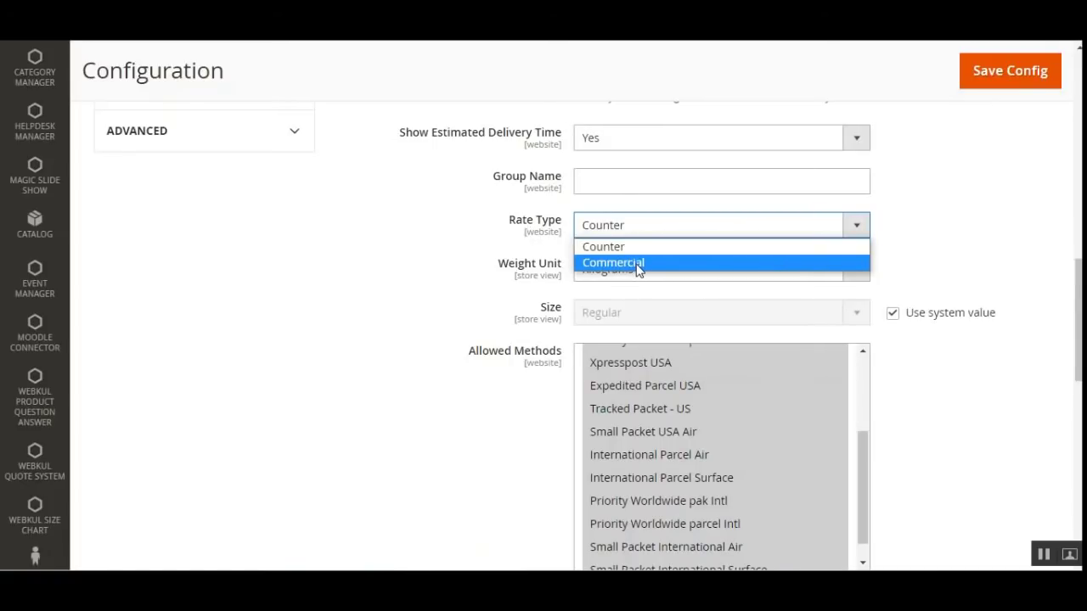
click(925, 243)
click(924, 243)
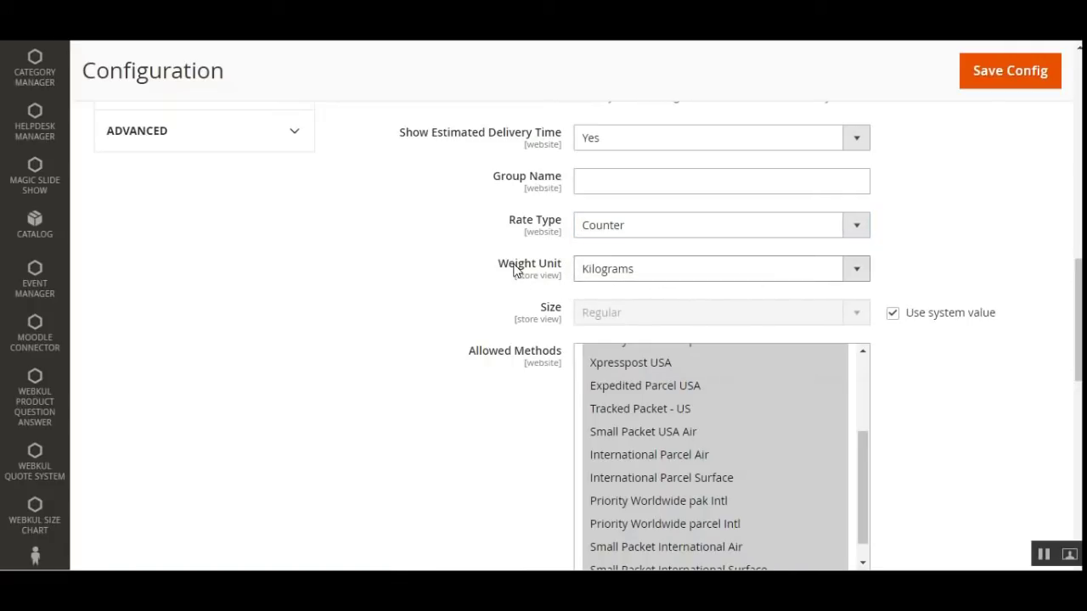
drag(500, 263, 553, 265)
click(781, 274)
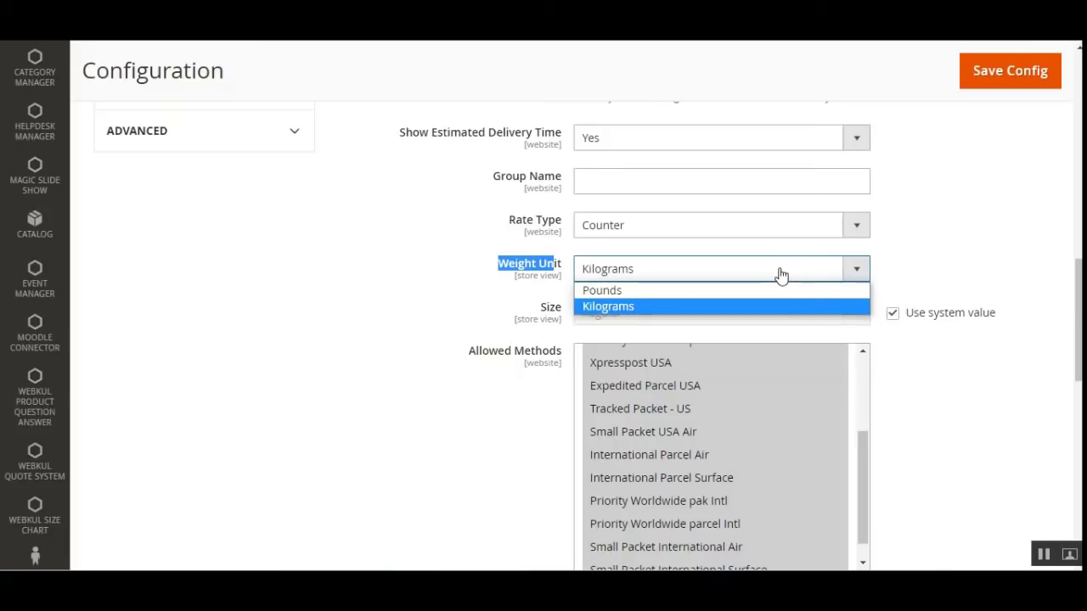
click(977, 269)
Stop using the system value for Size, try Specific to inspect its dimension fields, and set Size back to Regular
scroll(771, 301, down, 2)
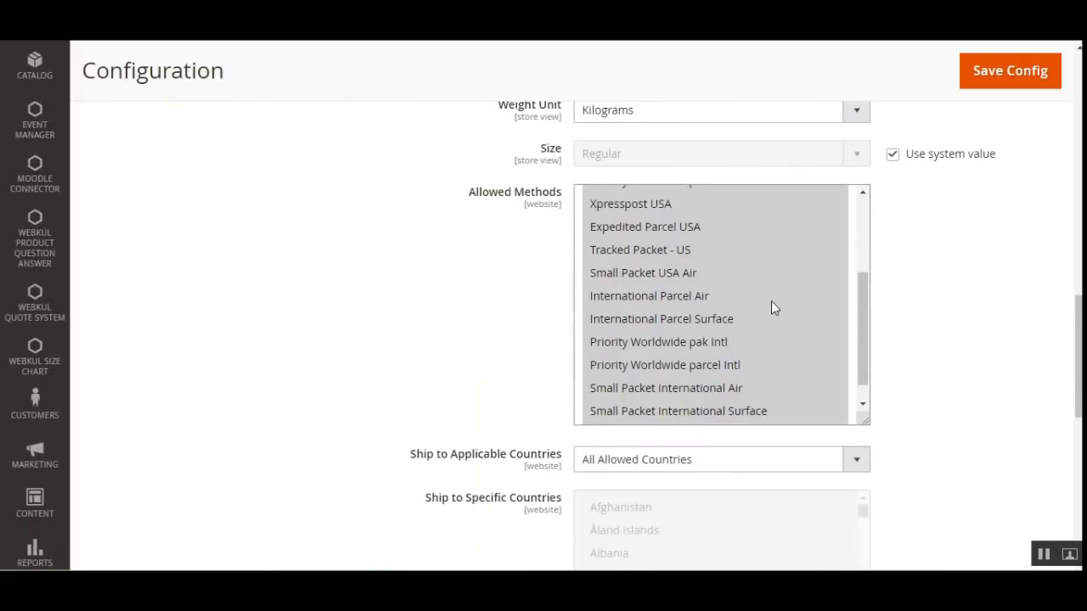
click(891, 155)
click(702, 160)
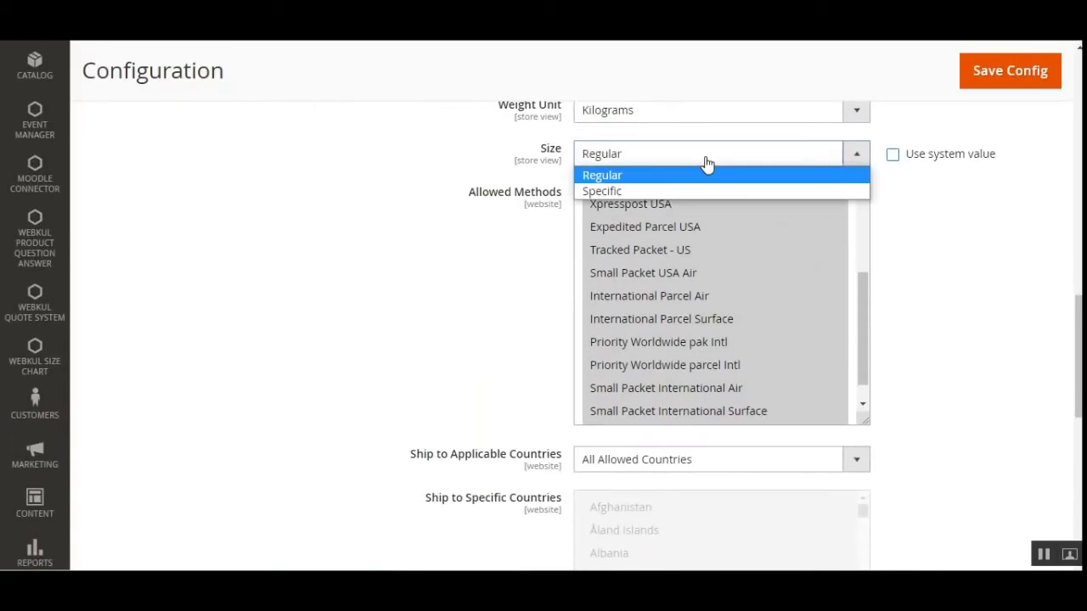
click(694, 190)
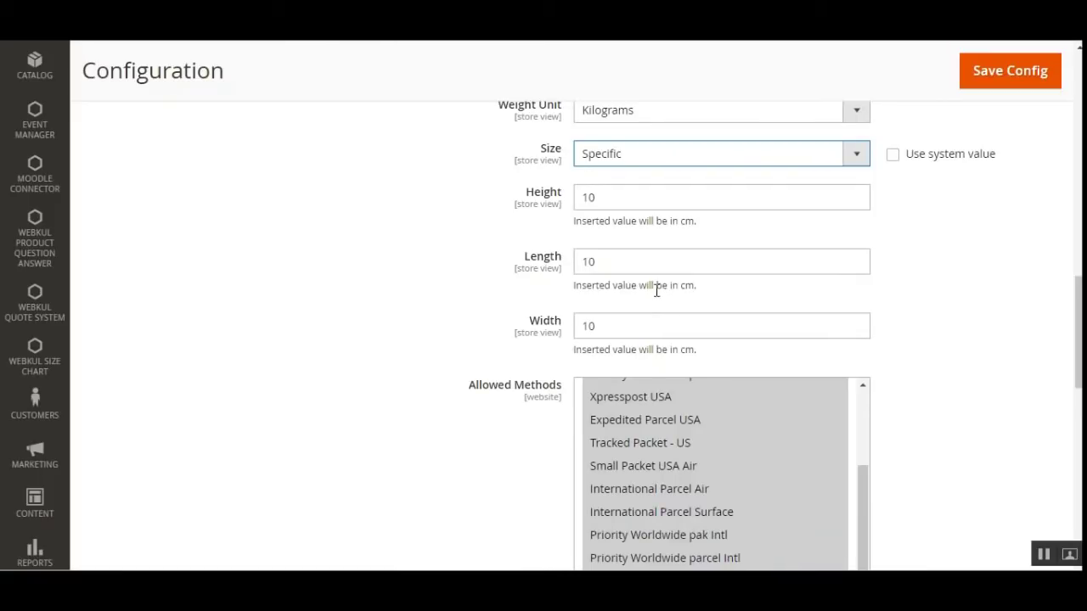
click(775, 160)
click(766, 177)
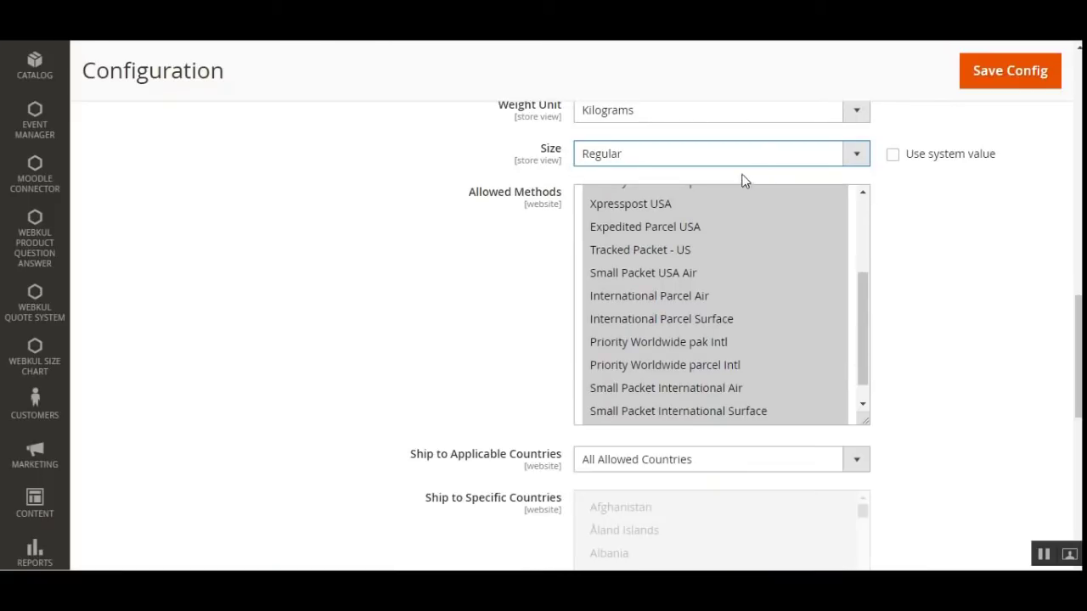
Limit the Allowed Methods selection to the range from Priority through Tracked Packet - US
drag(857, 299, 859, 219)
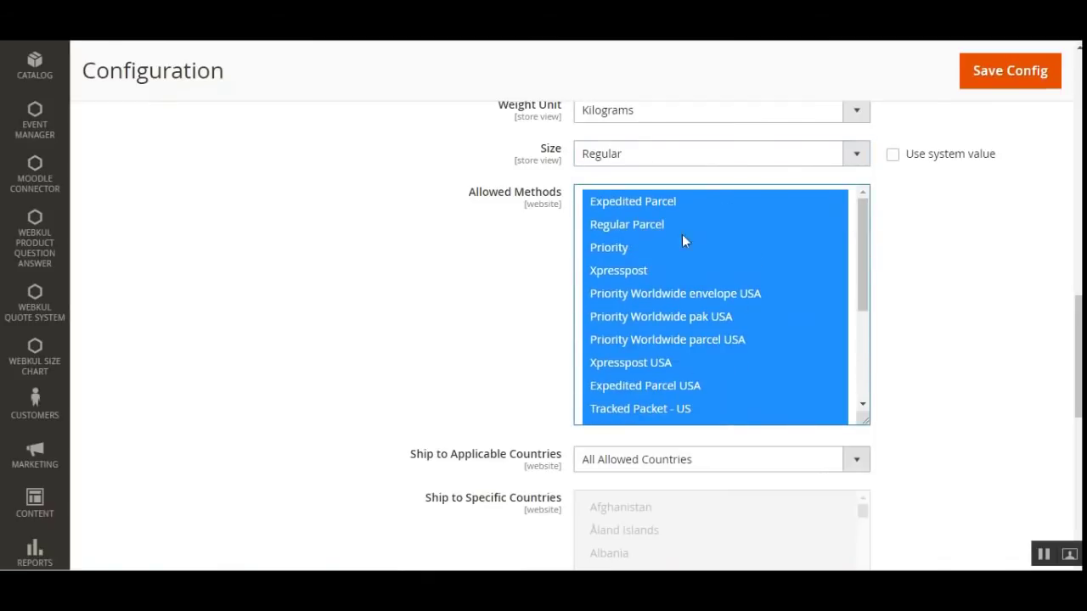
click(648, 249)
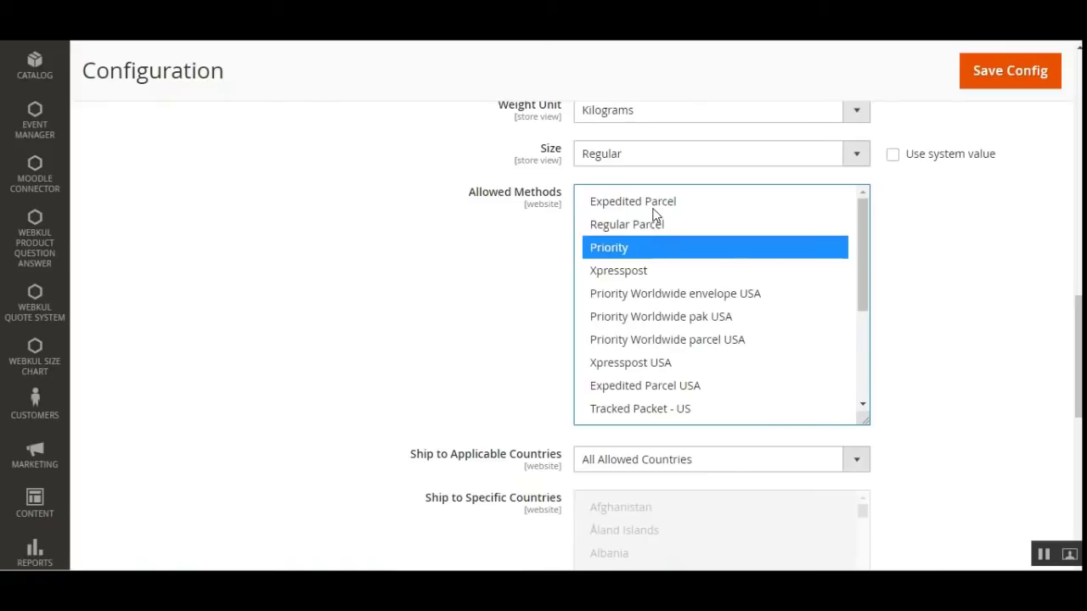
shift+click(650, 210)
shift+click(647, 272)
shift+click(649, 297)
shift+click(652, 318)
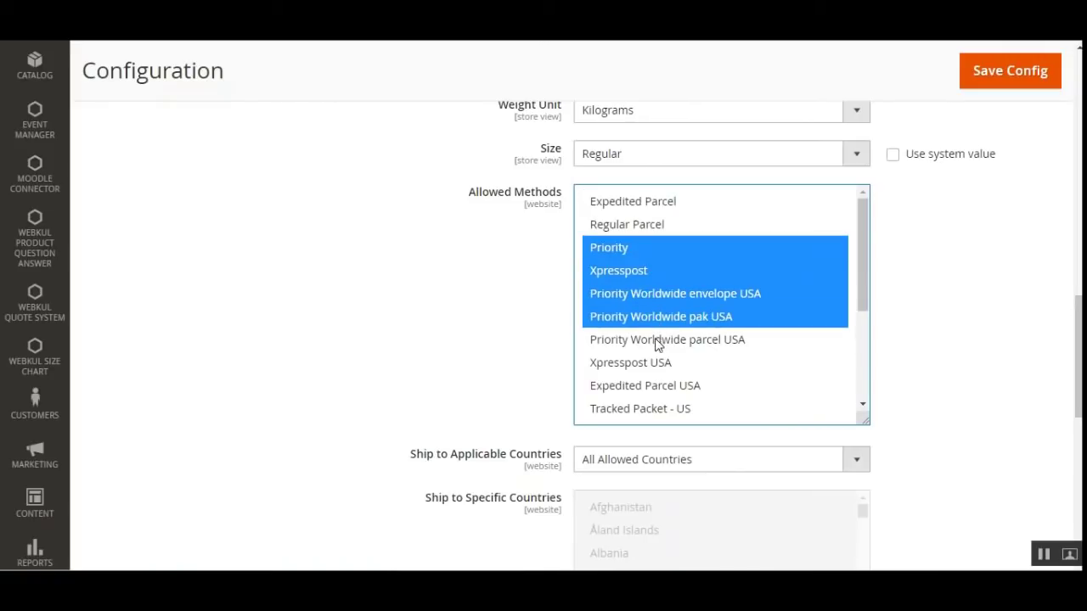
shift+click(655, 339)
shift+click(654, 363)
shift+click(658, 386)
shift+click(659, 406)
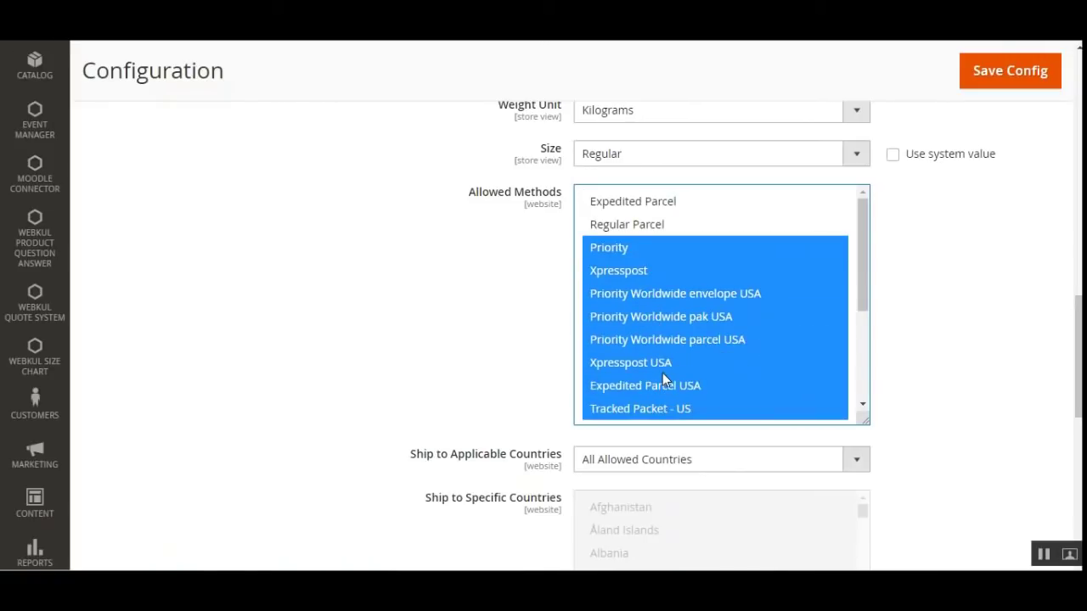
Set Ship to Applicable Countries to Specific Countries and select Albania through Angola as the specific countries
drag(1078, 322, 1078, 382)
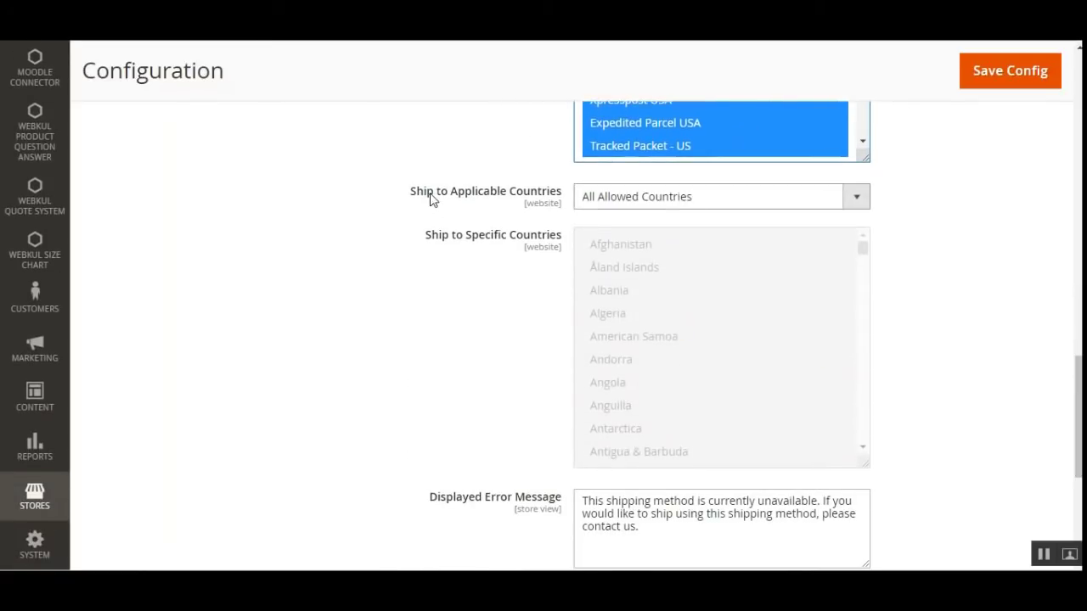
drag(428, 193, 558, 194)
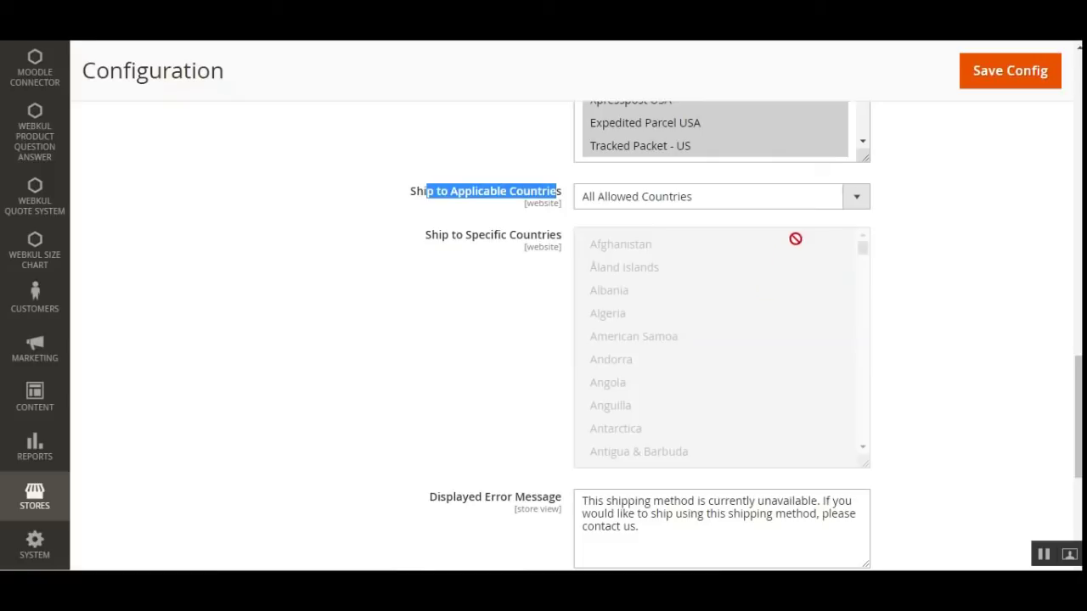
click(857, 199)
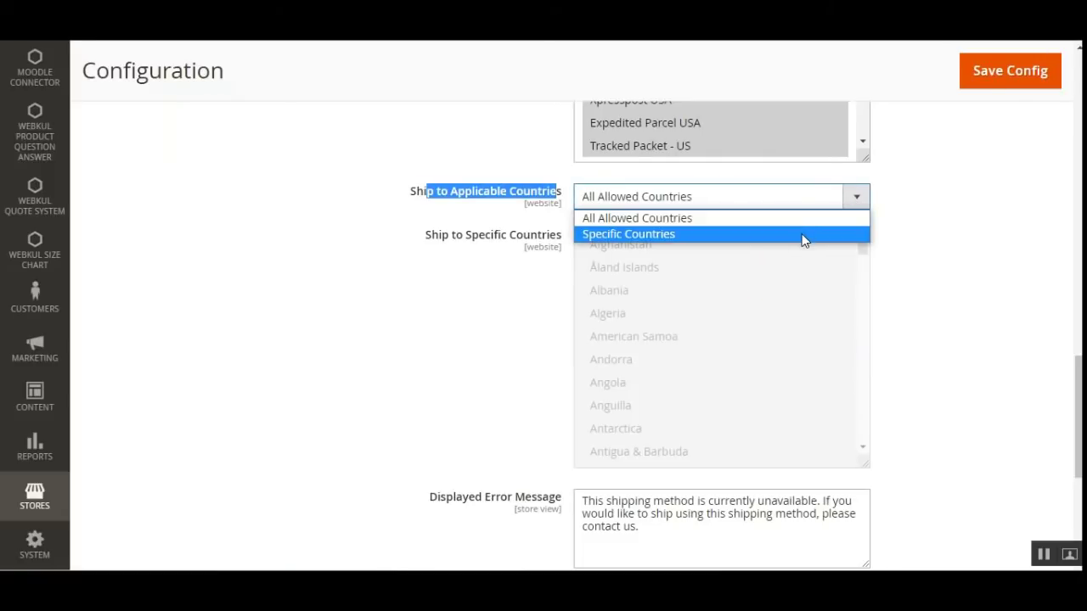
click(801, 235)
drag(681, 301, 661, 387)
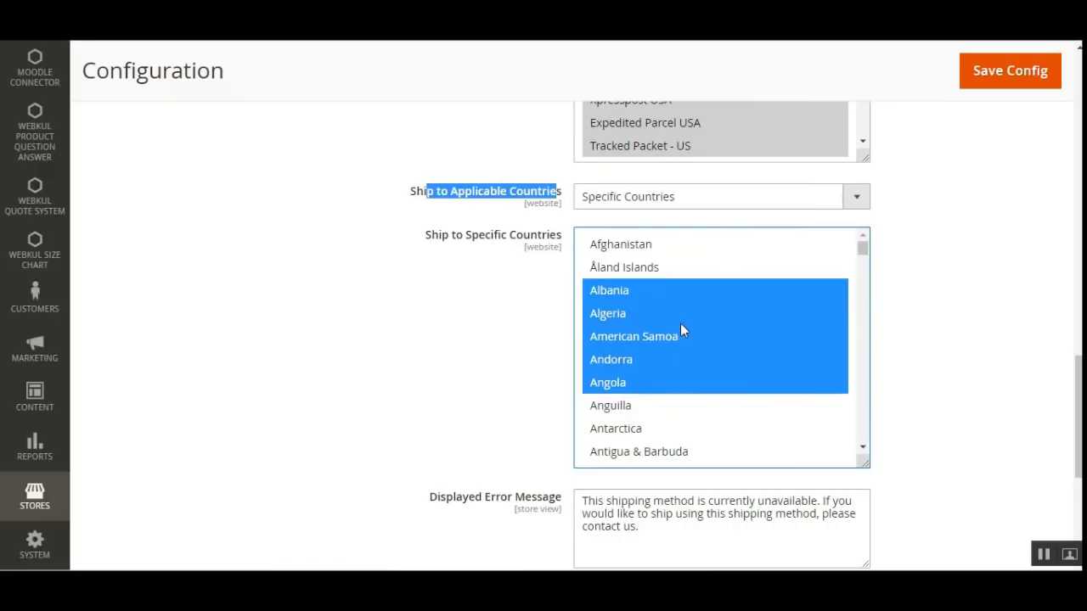
Review the Displayed Error Message text for the Canada Post Shipping method
scroll(681, 327, down, 2)
scroll(778, 313, up, 2)
scroll(533, 301, down, 4)
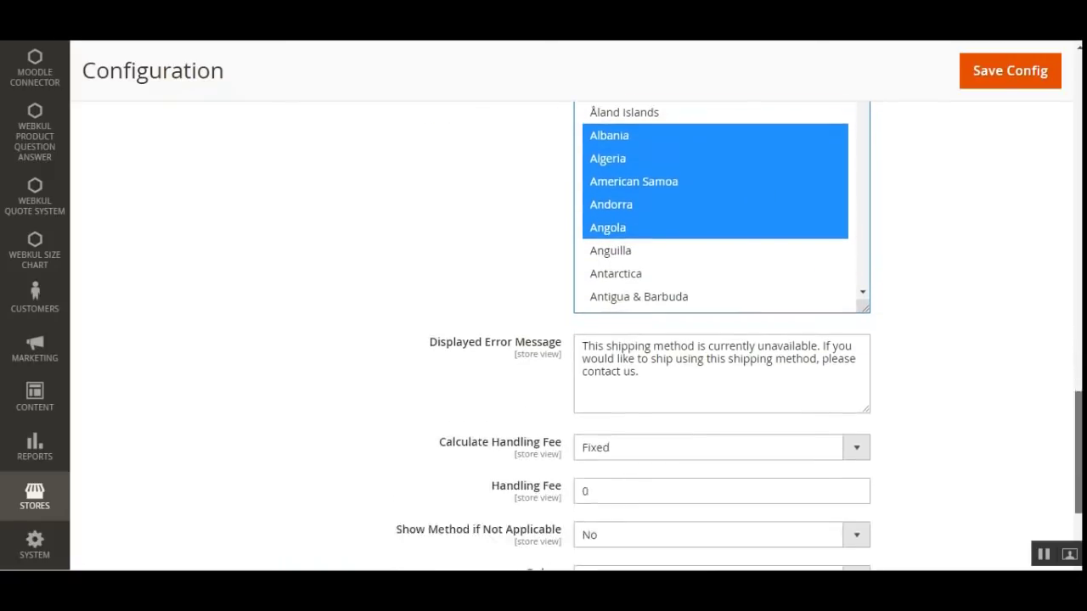
drag(440, 237, 640, 266)
click(659, 266)
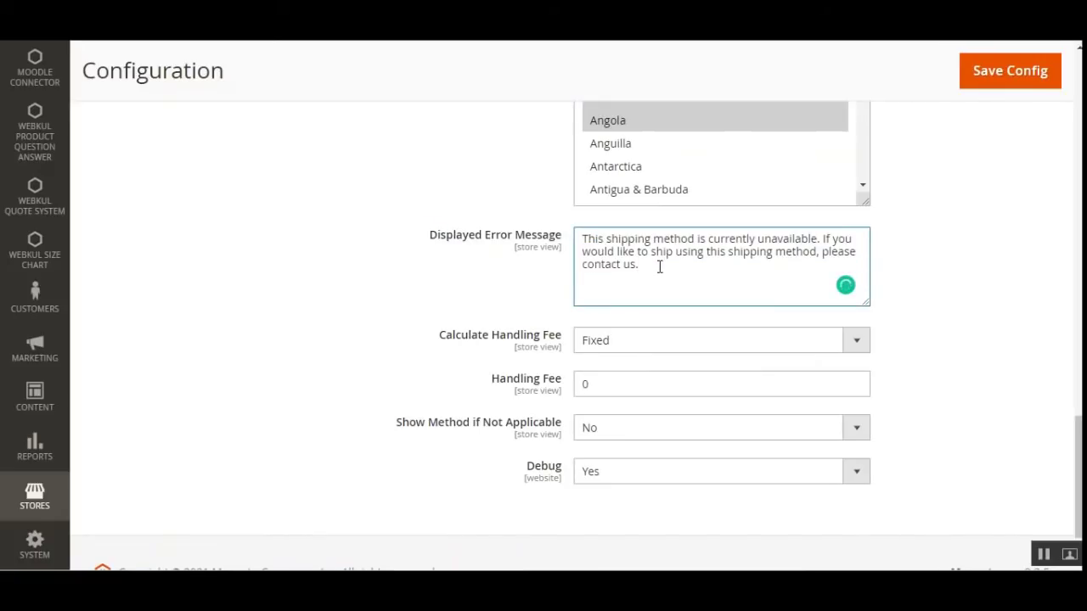
Set Show Method if Not Applicable to Yes
drag(401, 422, 560, 426)
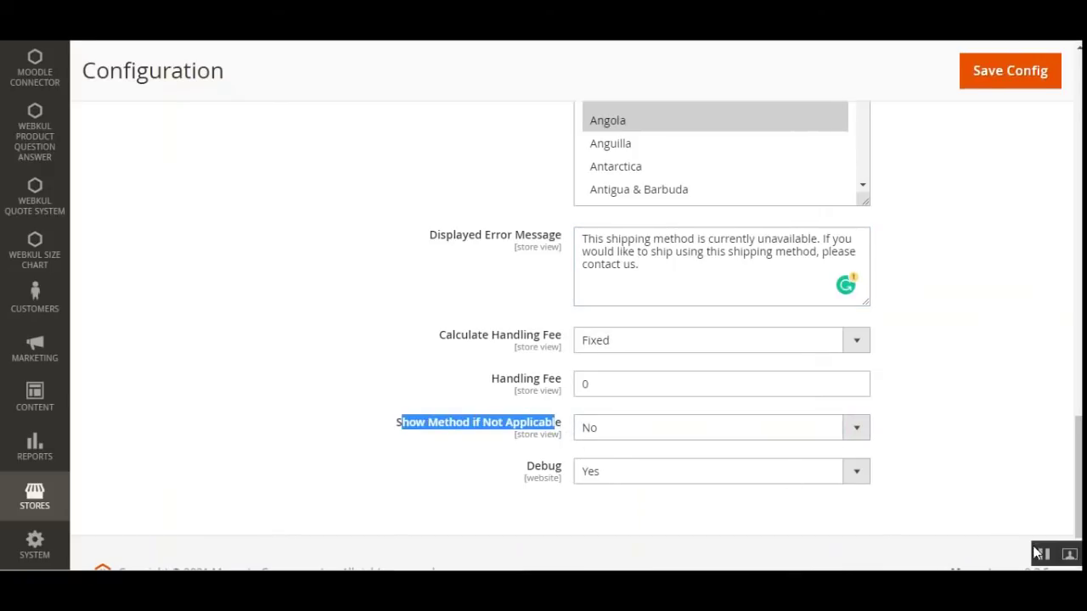
click(605, 431)
click(607, 450)
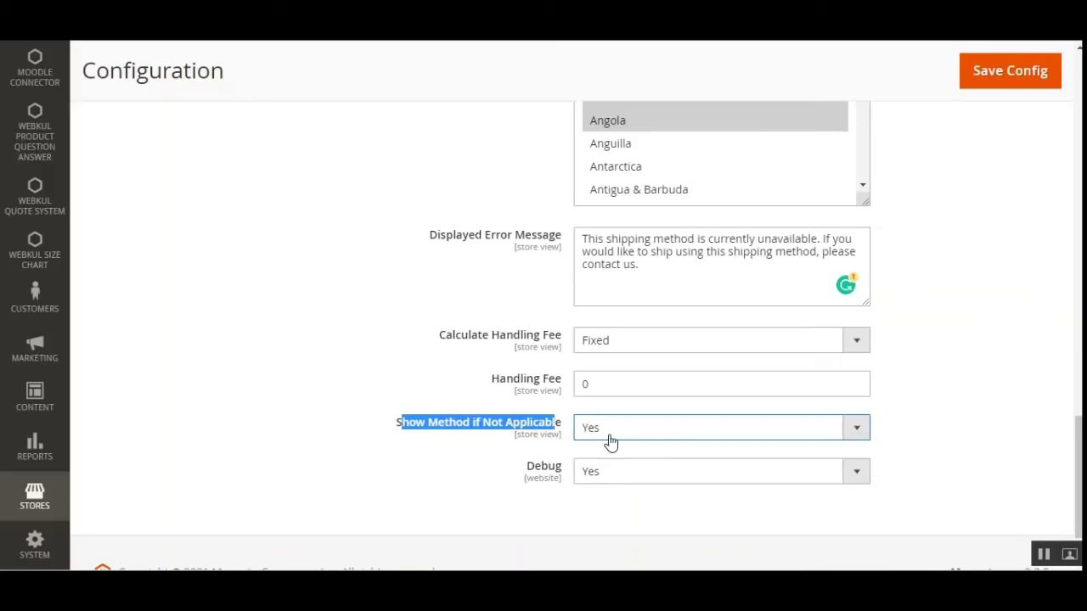
Review the Show Method if Not Applicable setting together with the Displayed Error Message text
triple_click(450, 435)
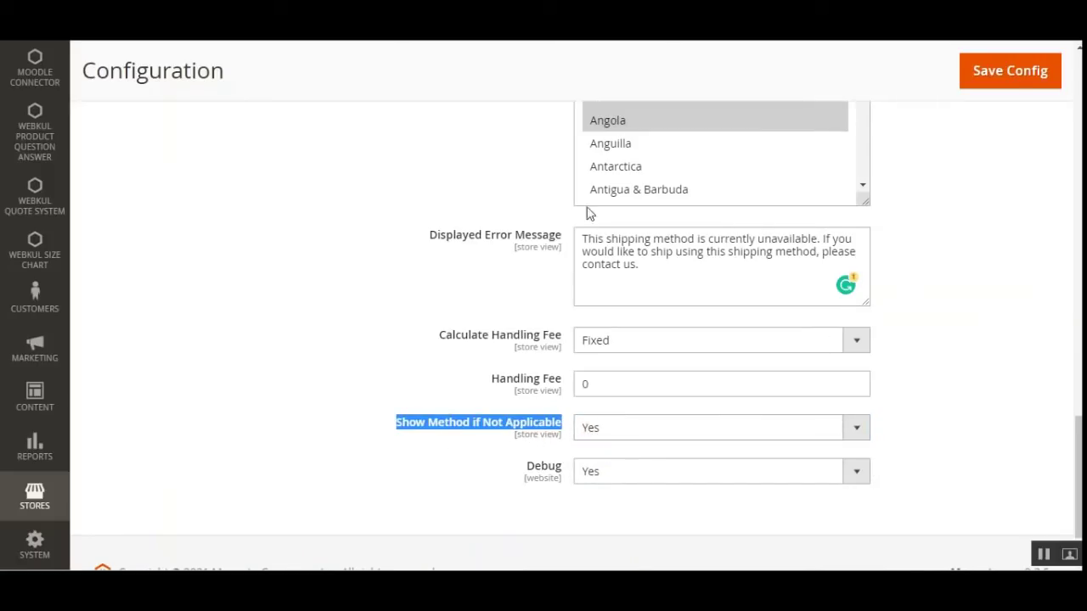
drag(437, 241, 560, 278)
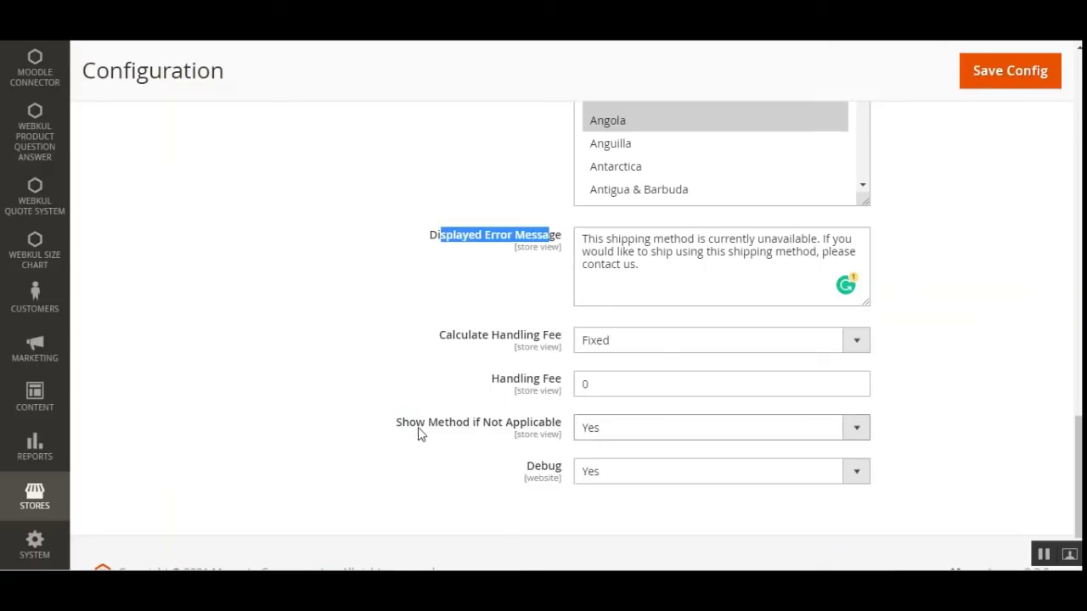
drag(408, 427, 534, 431)
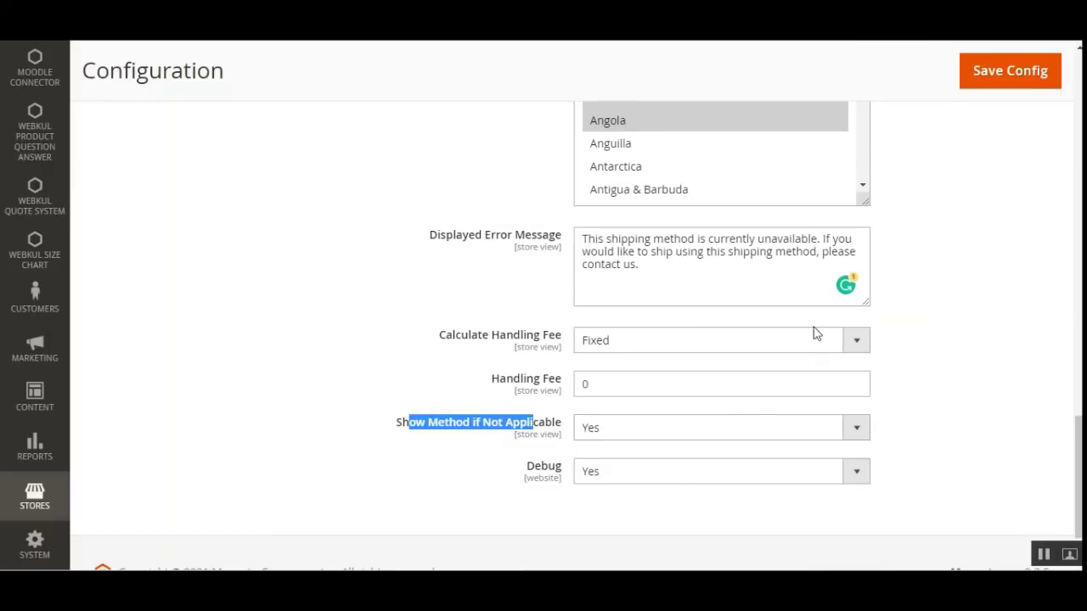
drag(618, 238, 645, 275)
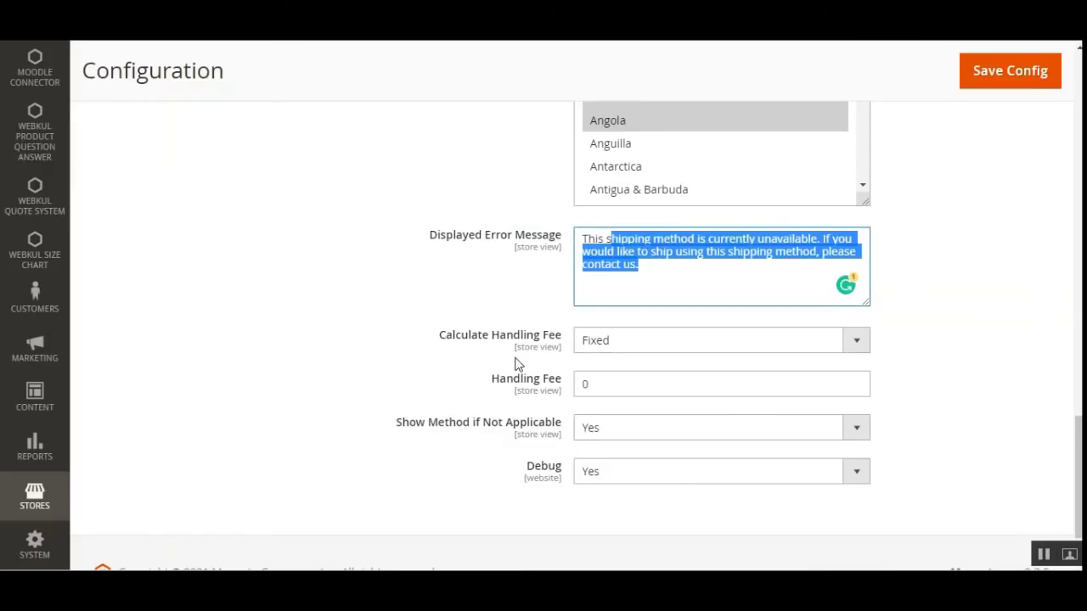
Review the Calculate Handling Fee, Handling Fee and Debug settings of Canada Post Shipping, including their available options
drag(452, 336, 575, 340)
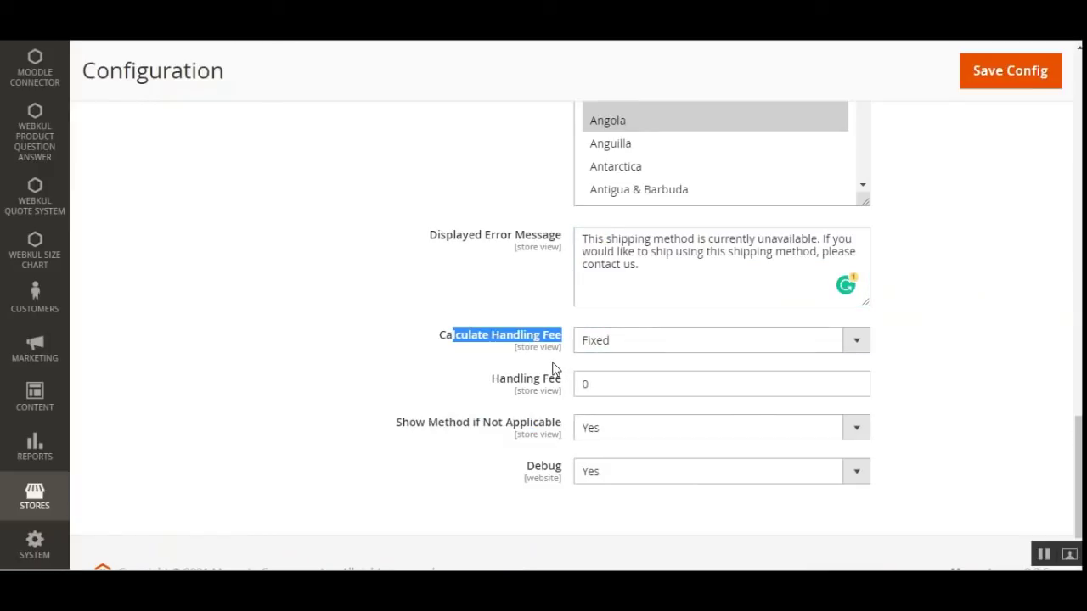
click(613, 343)
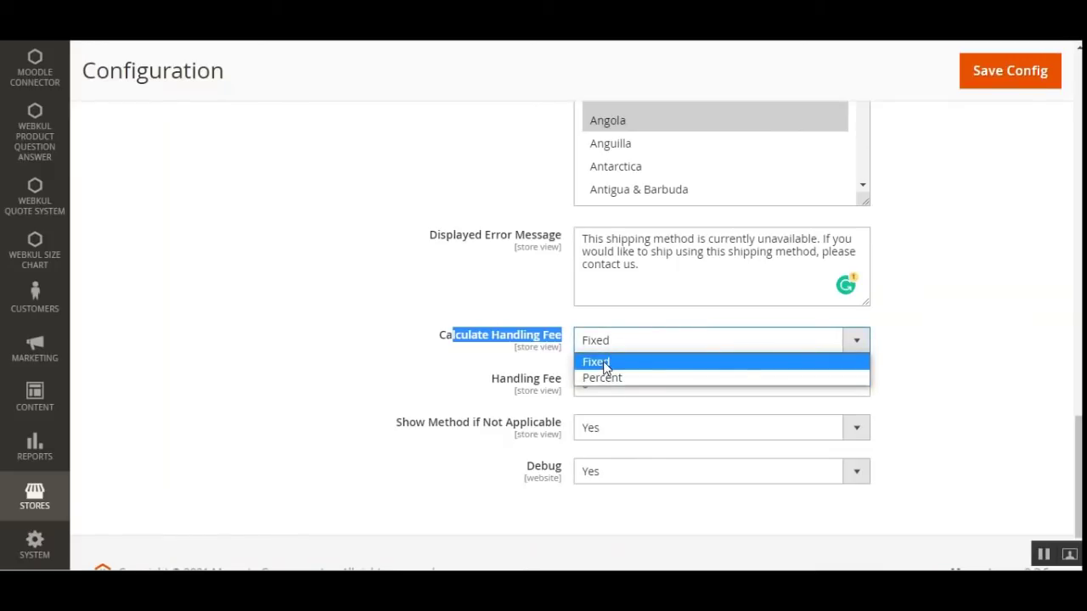
click(490, 383)
click(597, 384)
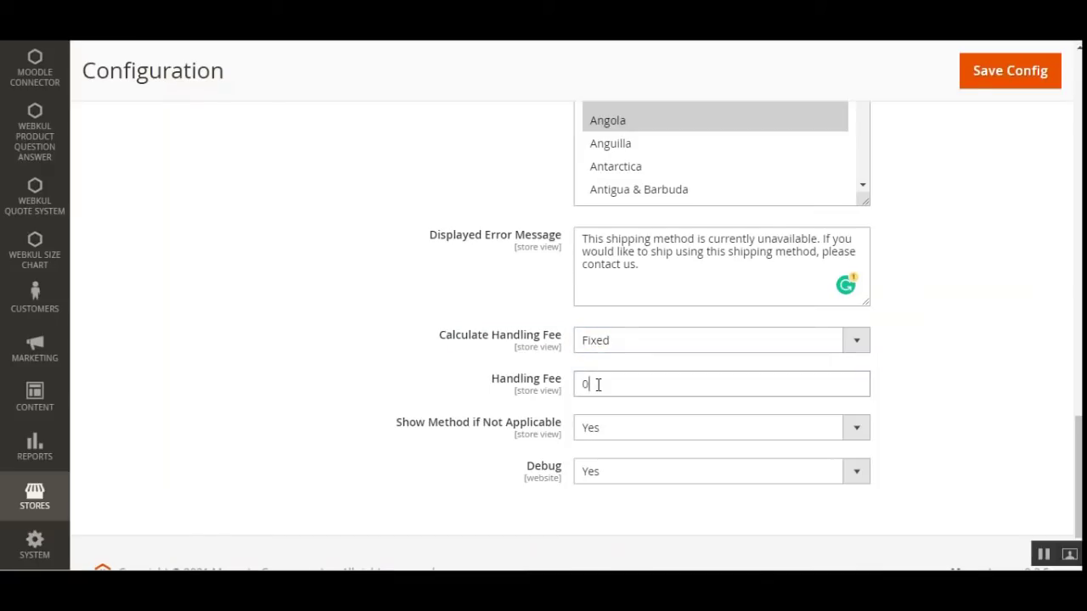
scroll(598, 384, down, 1)
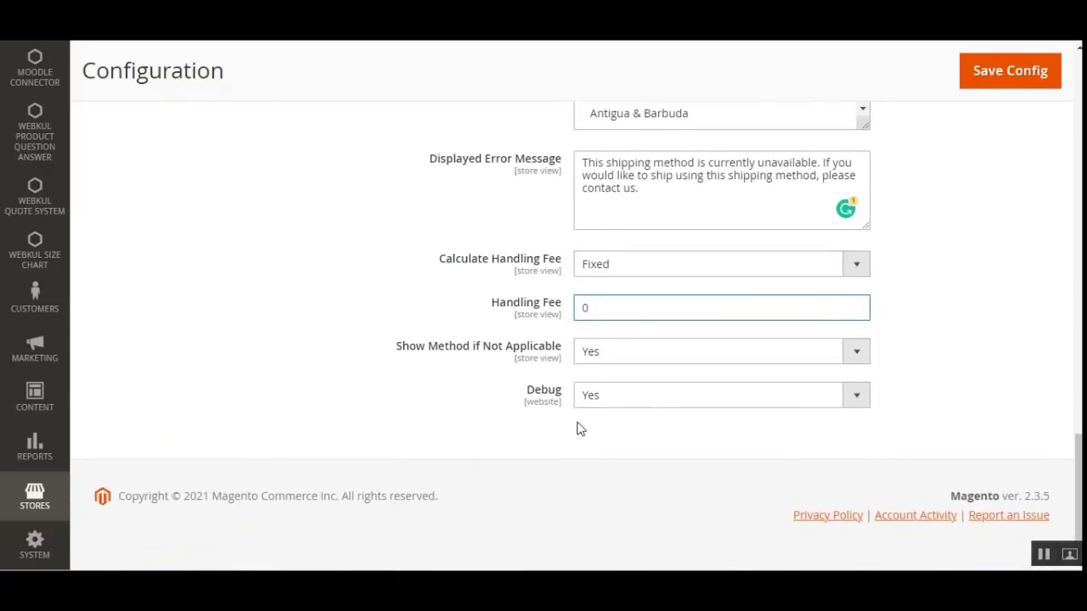
drag(527, 394, 555, 395)
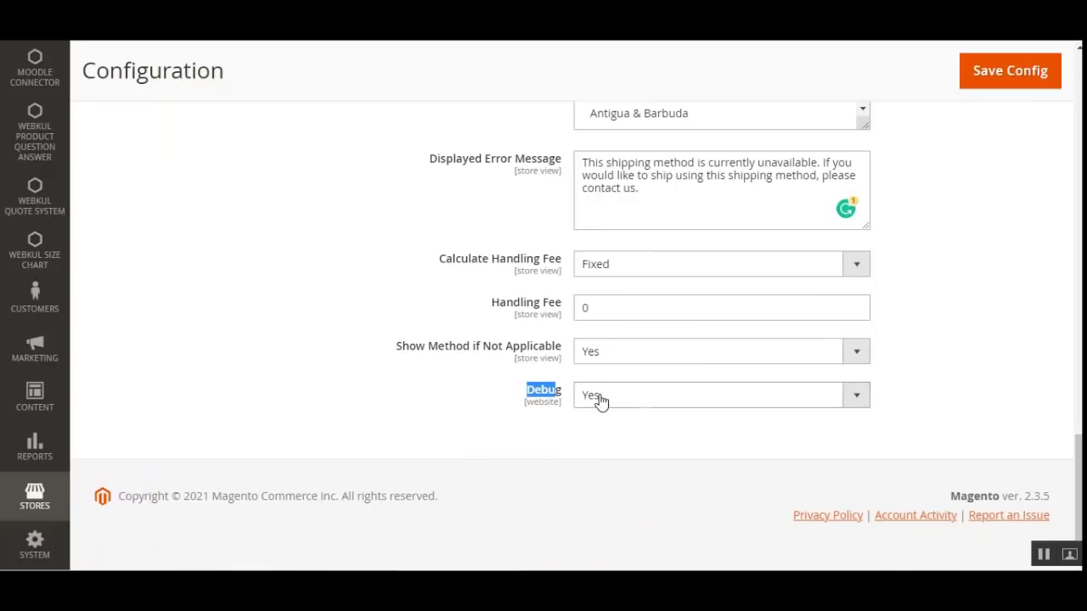
click(597, 396)
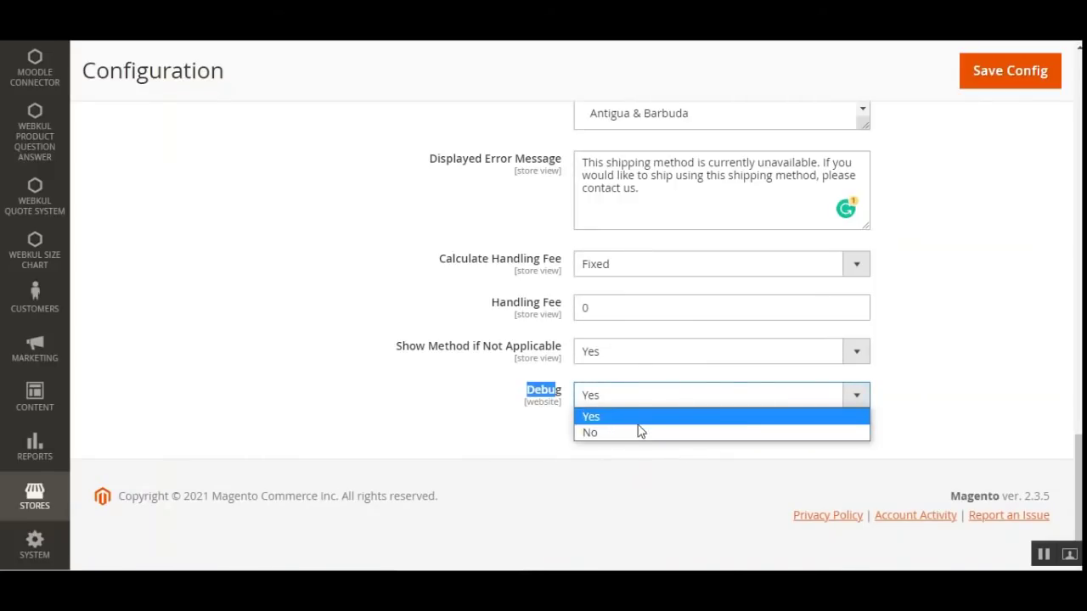
Open the Shipping Settings configuration under Sales and expand the Origin section to review the shipping origin address
drag(1078, 488, 1078, 113)
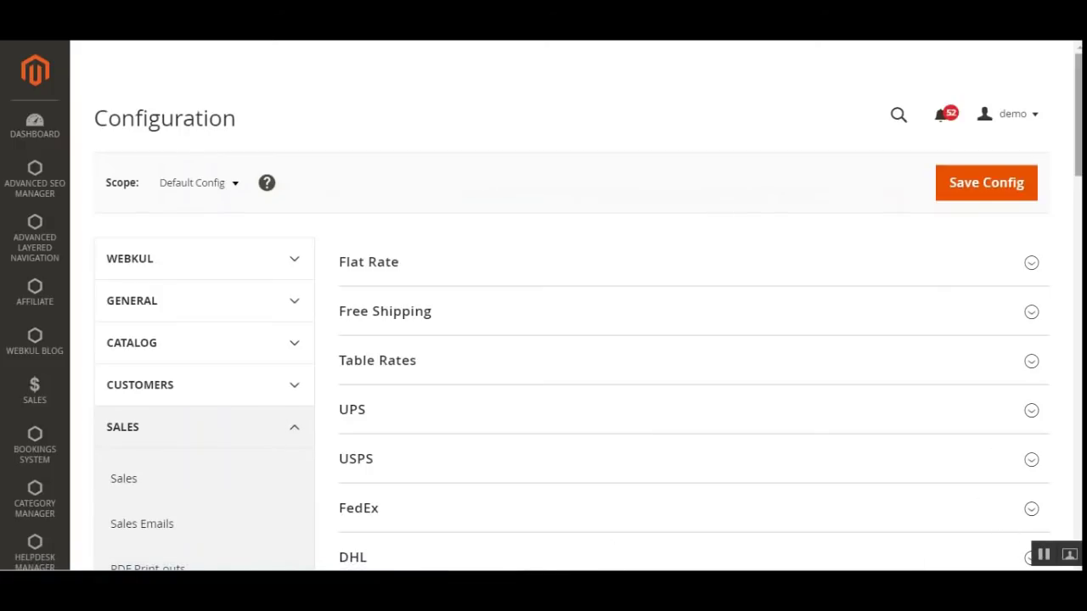
scroll(277, 426, down, 2)
scroll(543, 340, down, 2)
scroll(543, 340, up, 3)
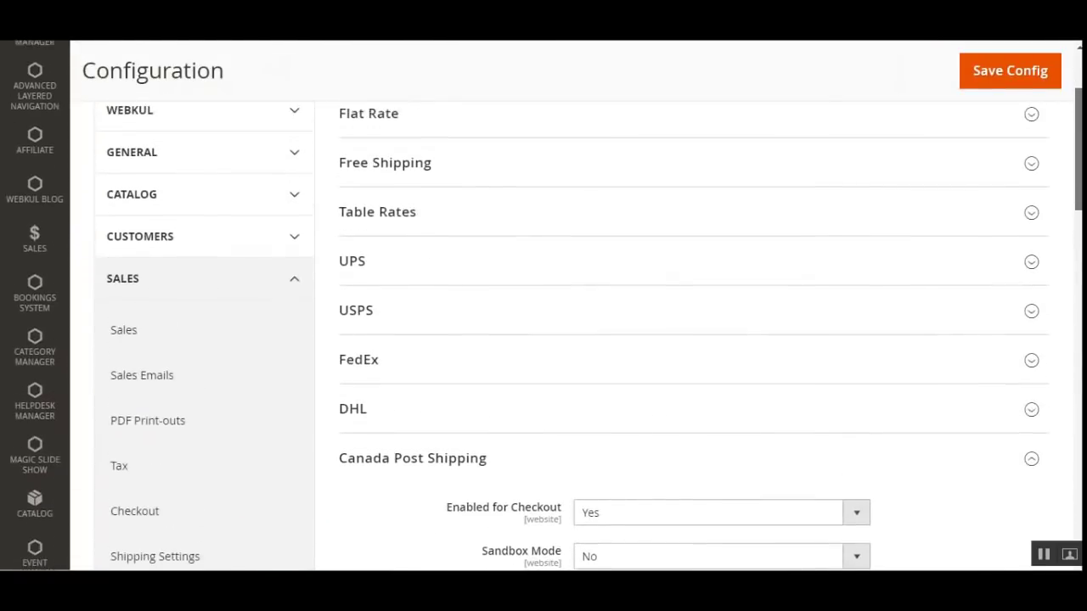
scroll(572, 310, up, 1)
scroll(543, 339, down, 5)
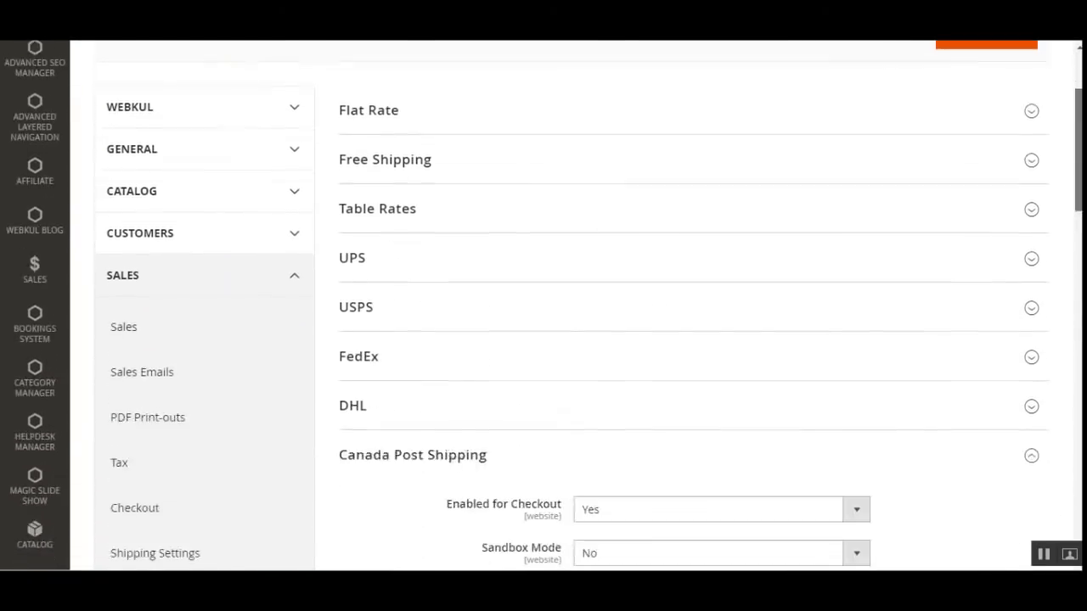
scroll(543, 339, up, 2)
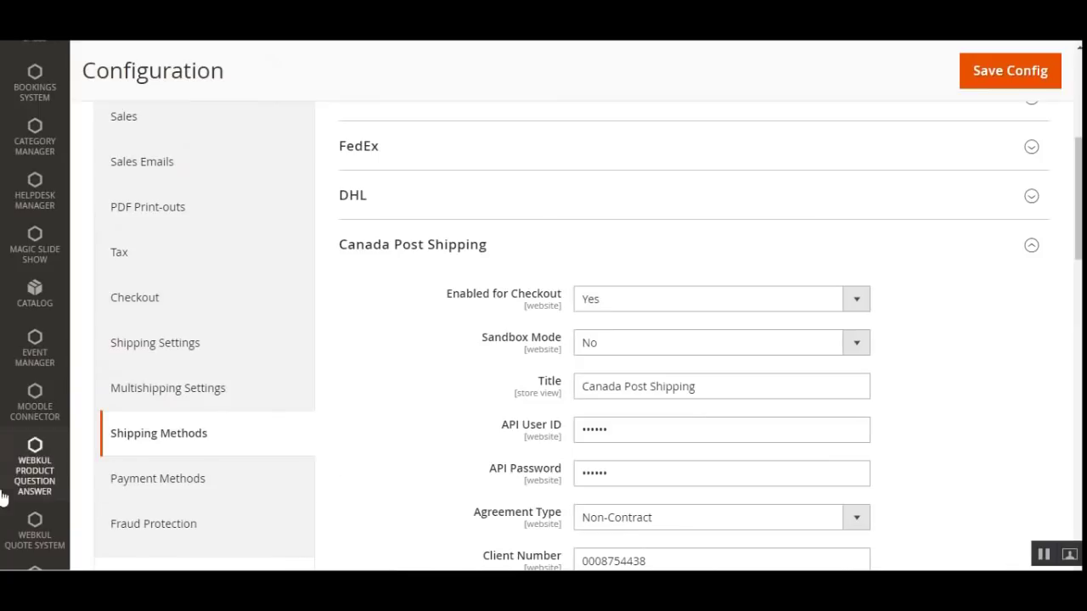
click(168, 361)
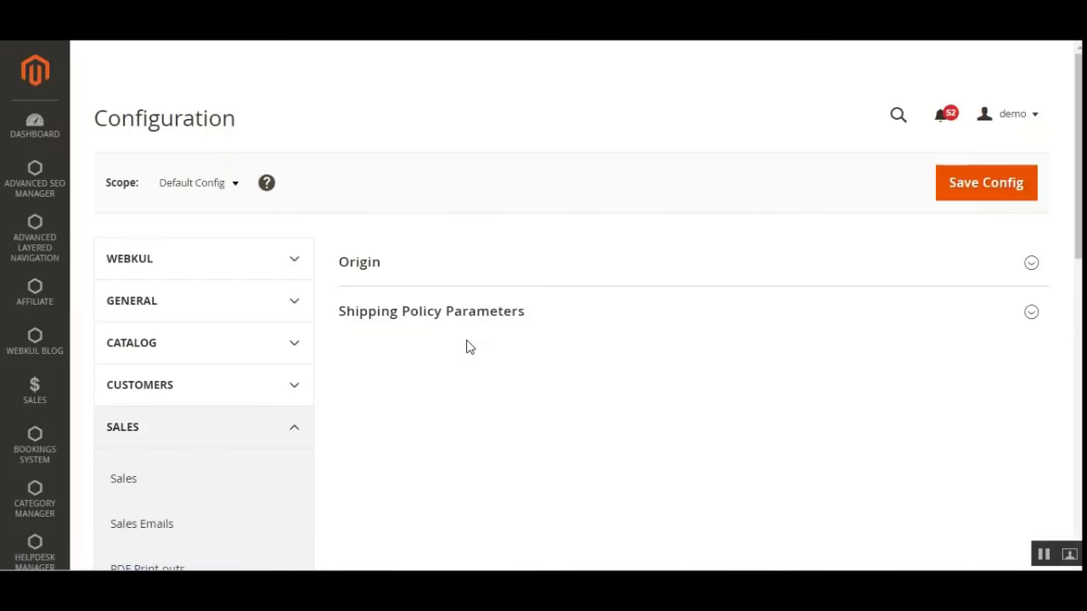
click(379, 274)
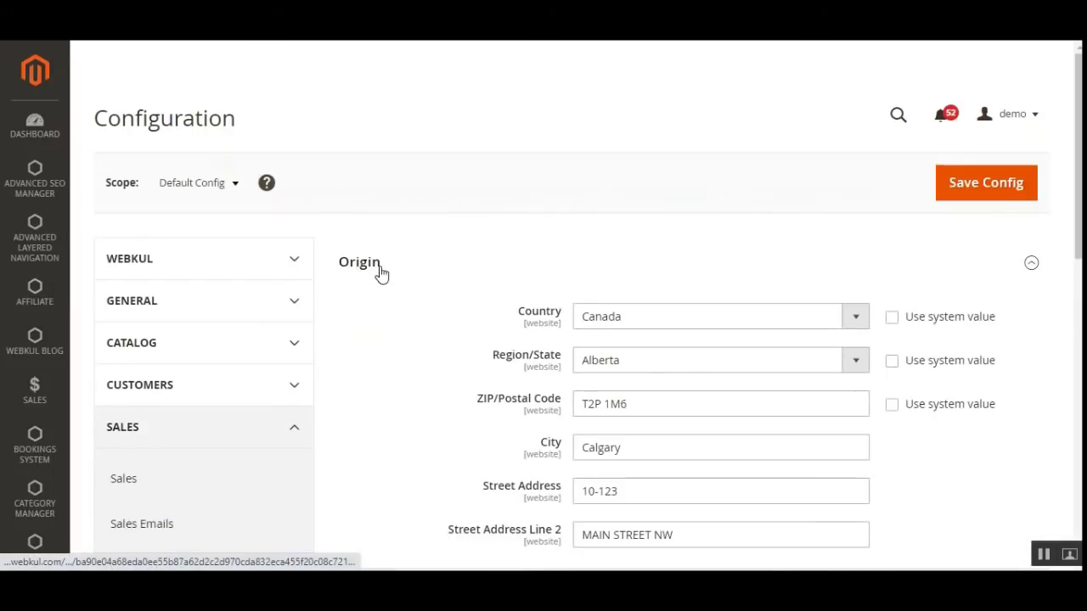
scroll(429, 374, down, 3)
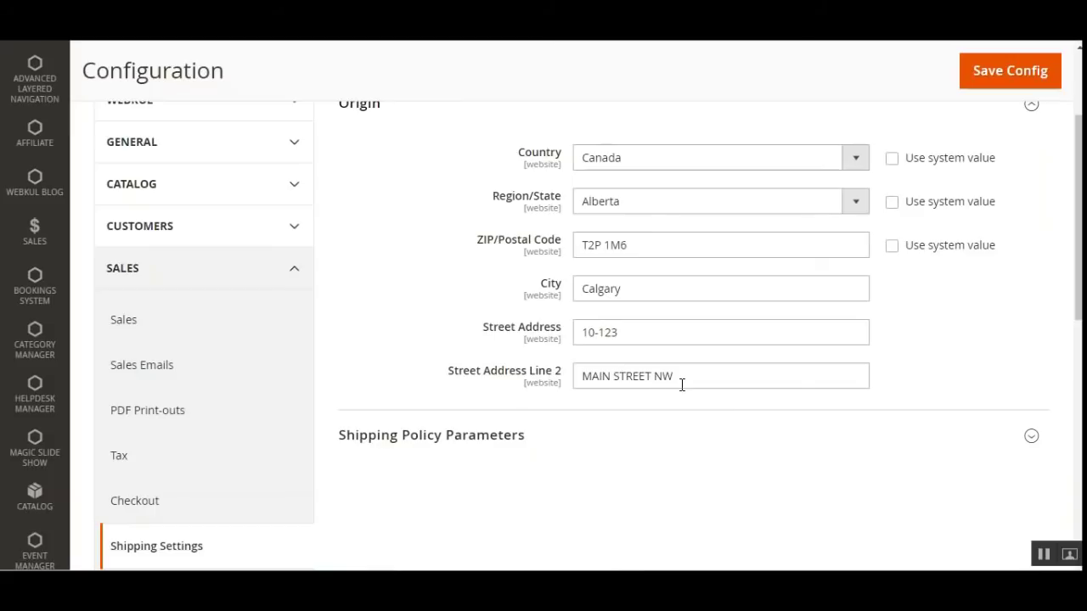
Expand Shipping Policy Parameters, set Apply custom Shipping Policy to Yes, and activate the Shipping Policy text field
click(482, 438)
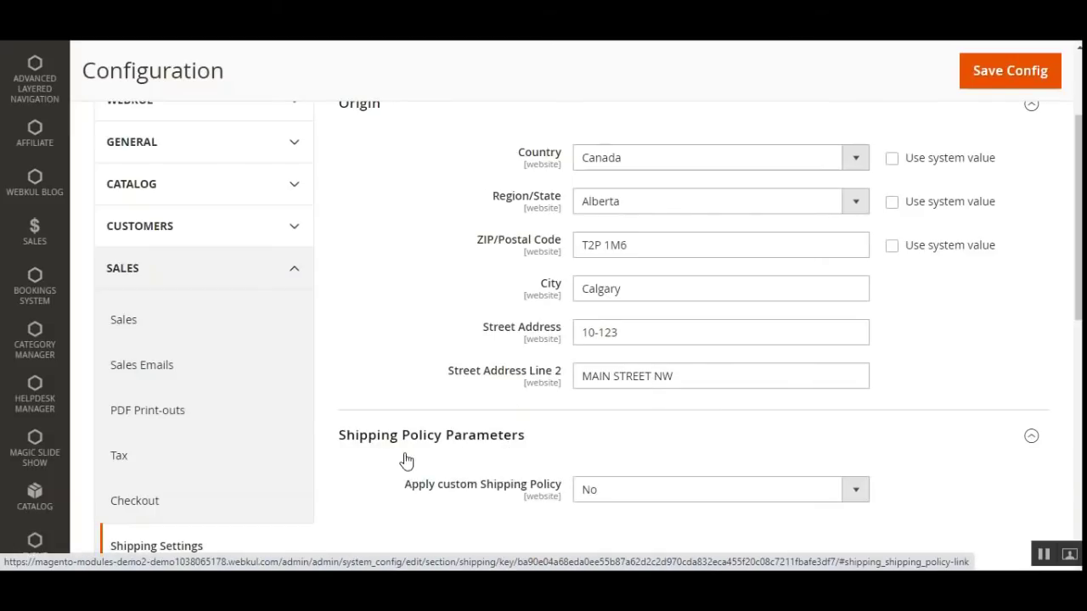
click(600, 497)
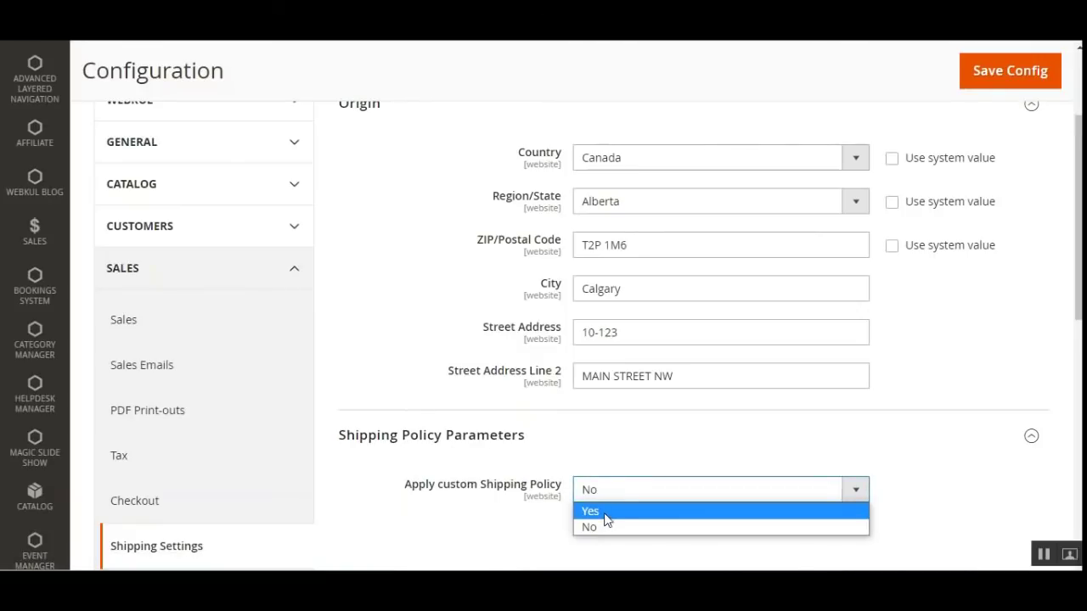
click(606, 512)
scroll(606, 520, down, 2)
click(610, 386)
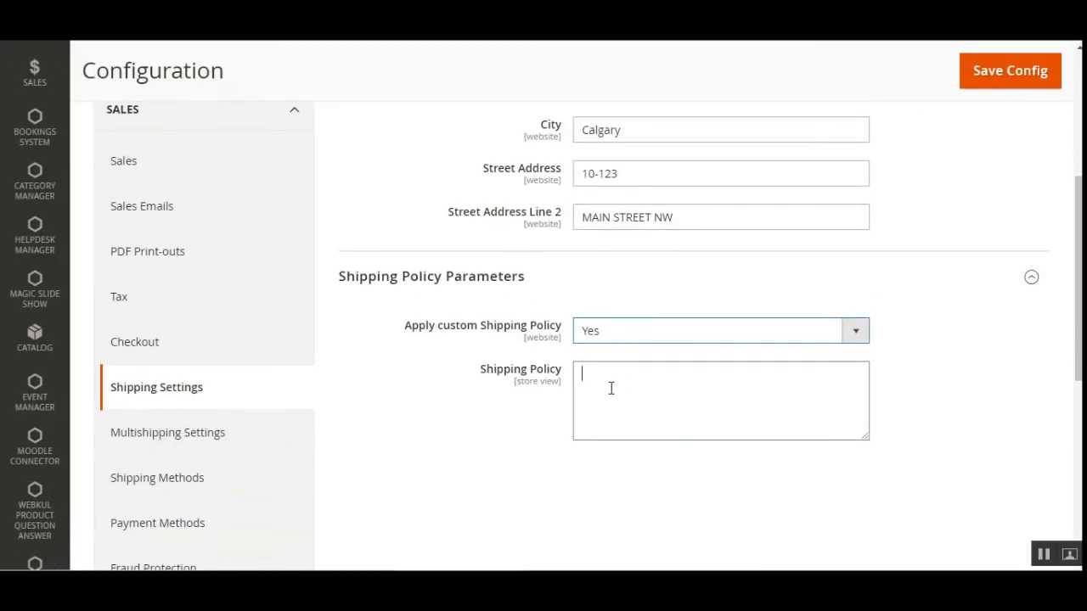
Examine the Origin address fields and the Shipping Policy Parameters section in Shipping Settings
scroll(605, 389, up, 4)
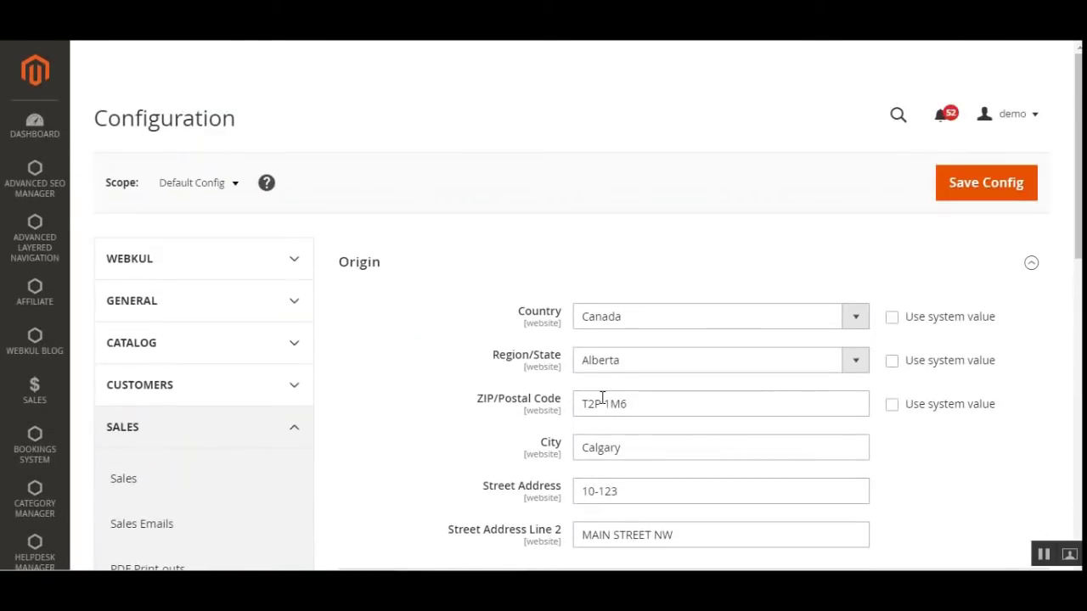
scroll(405, 356, down, 3)
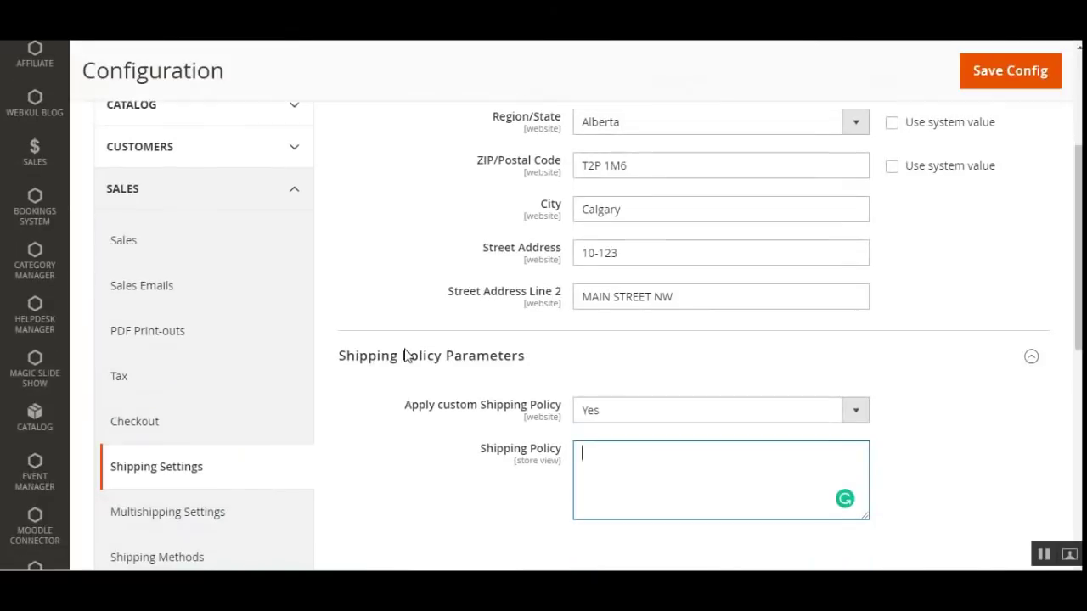
scroll(405, 355, up, 3)
scroll(405, 355, down, 4)
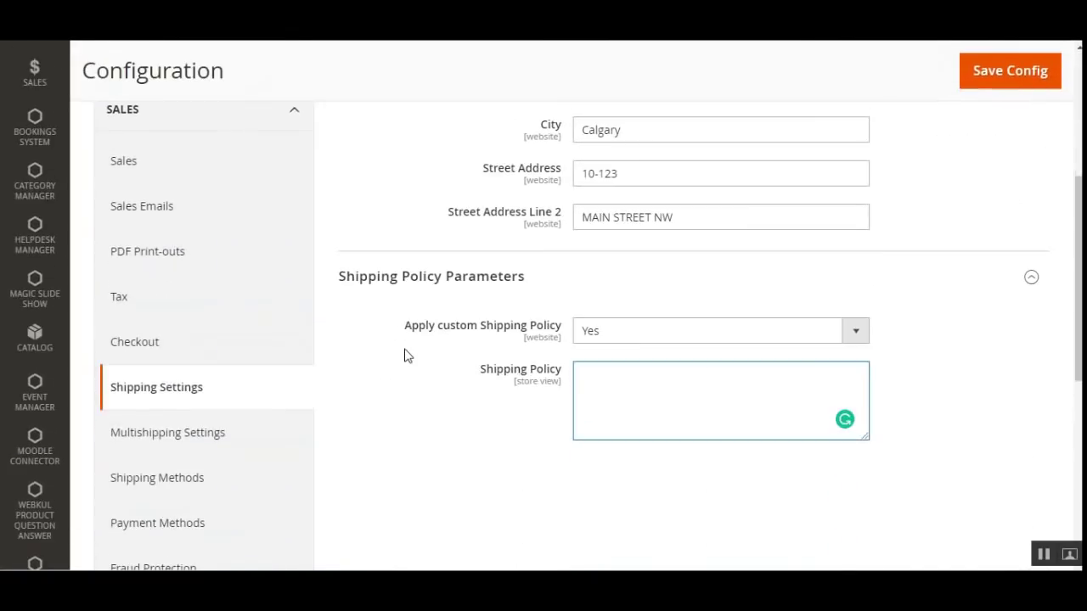
scroll(405, 355, down, 3)
scroll(405, 355, up, 2)
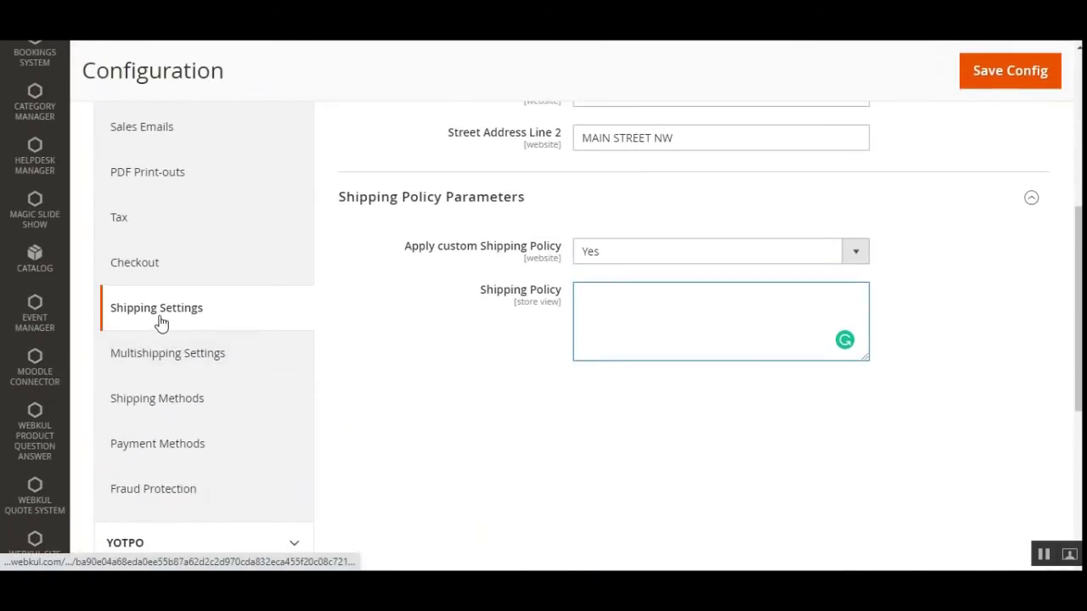
scroll(537, 441, up, 4)
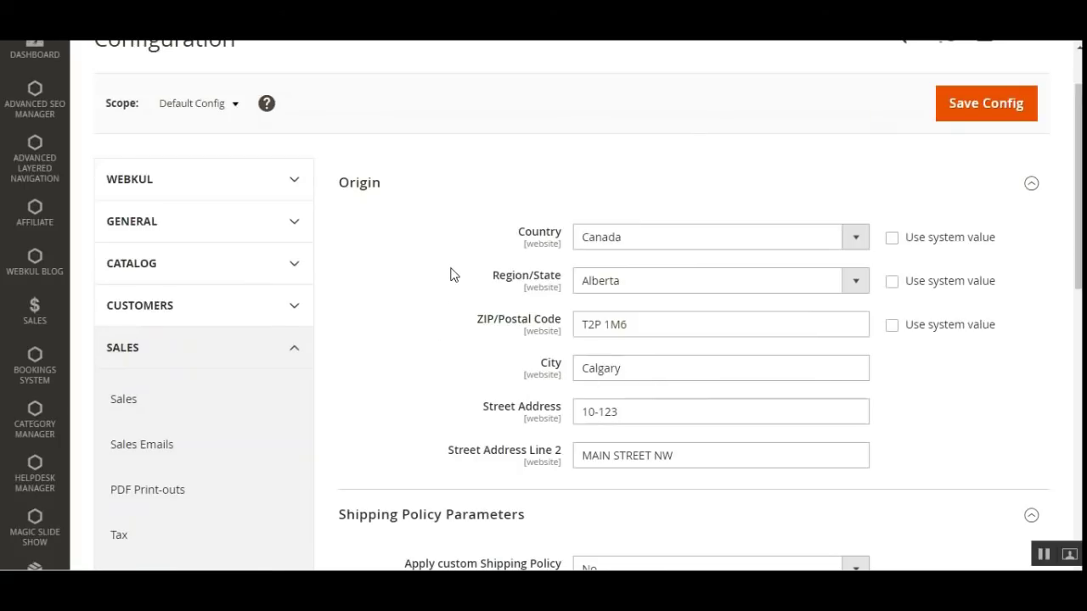
scroll(621, 175, up, 1)
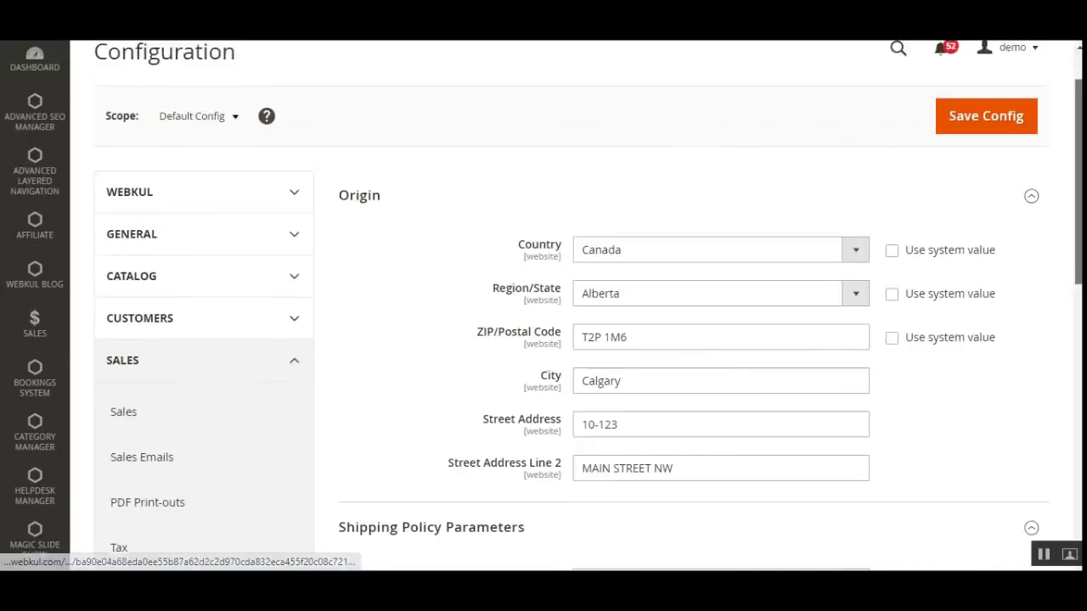
scroll(78, 204, up, 2)
scroll(30, 471, down, 2)
scroll(28, 318, up, 2)
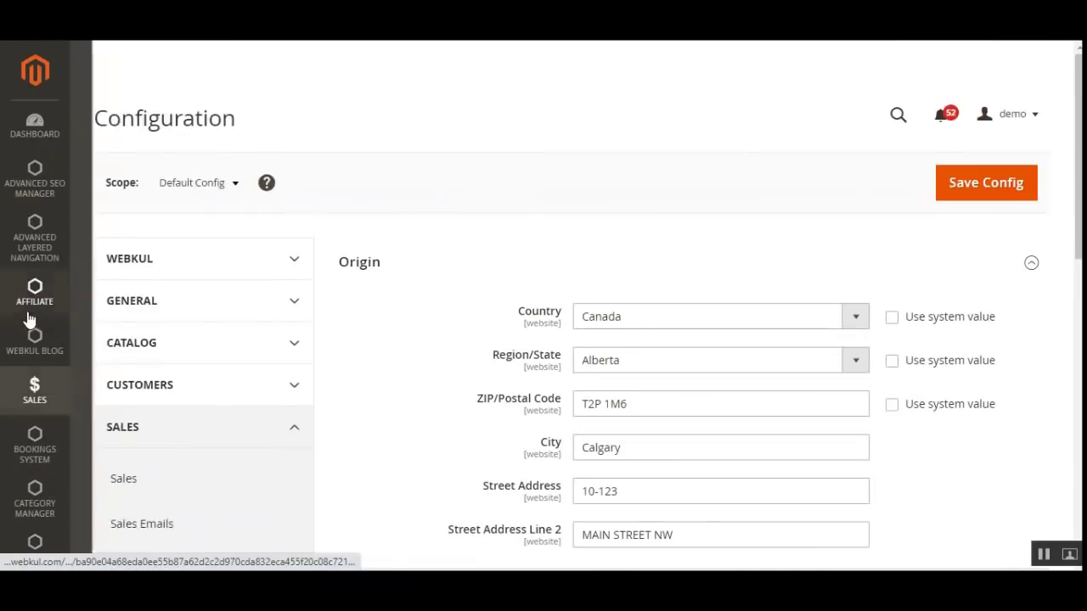
Open the Sales Orders list, check the order number on the storefront order page, and view the matching order in the admin
click(35, 391)
click(166, 133)
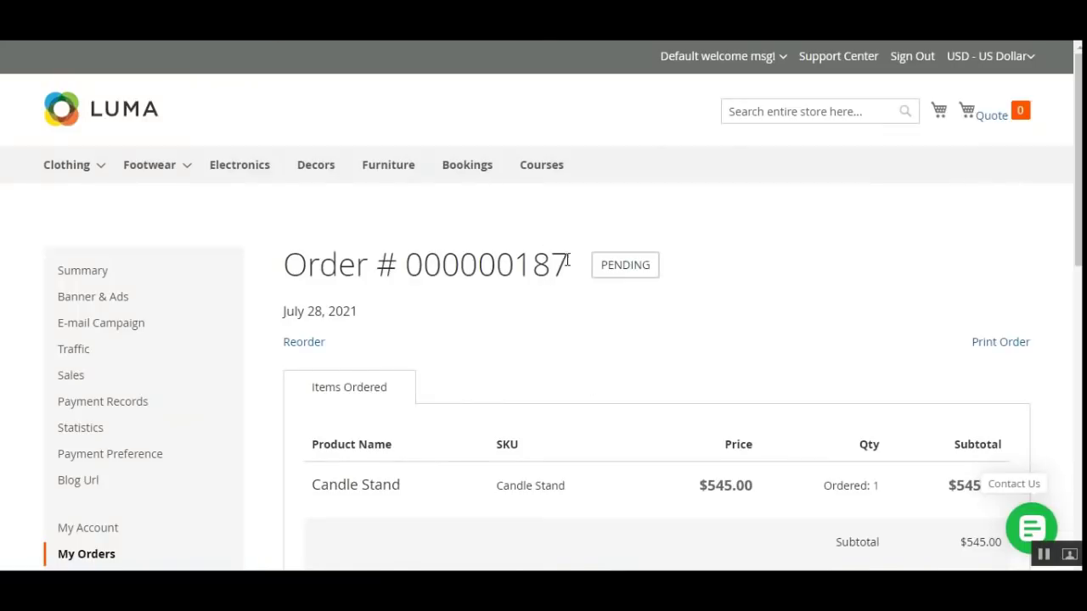
drag(567, 260, 423, 263)
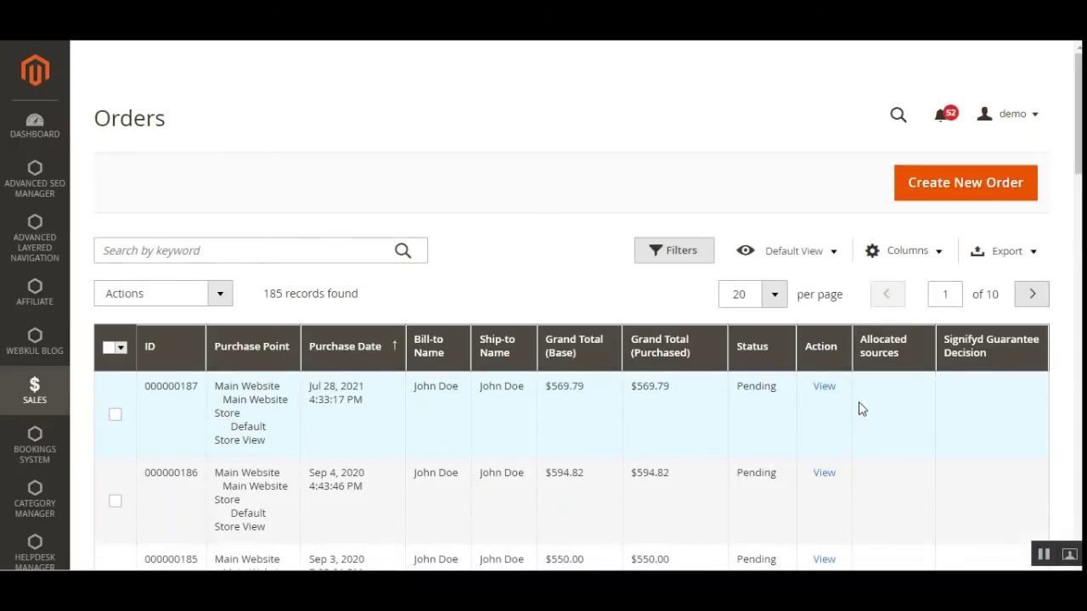
click(823, 388)
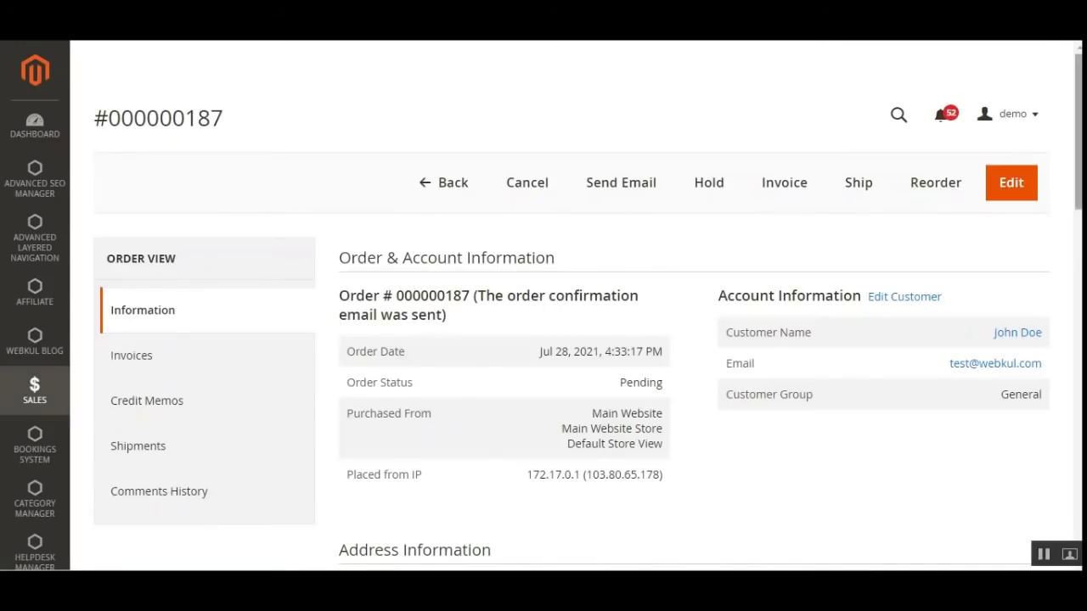
Examine the order's billing address and its Shipping & Handling Information for the Canada Post shipping method
scroll(839, 358, down, 5)
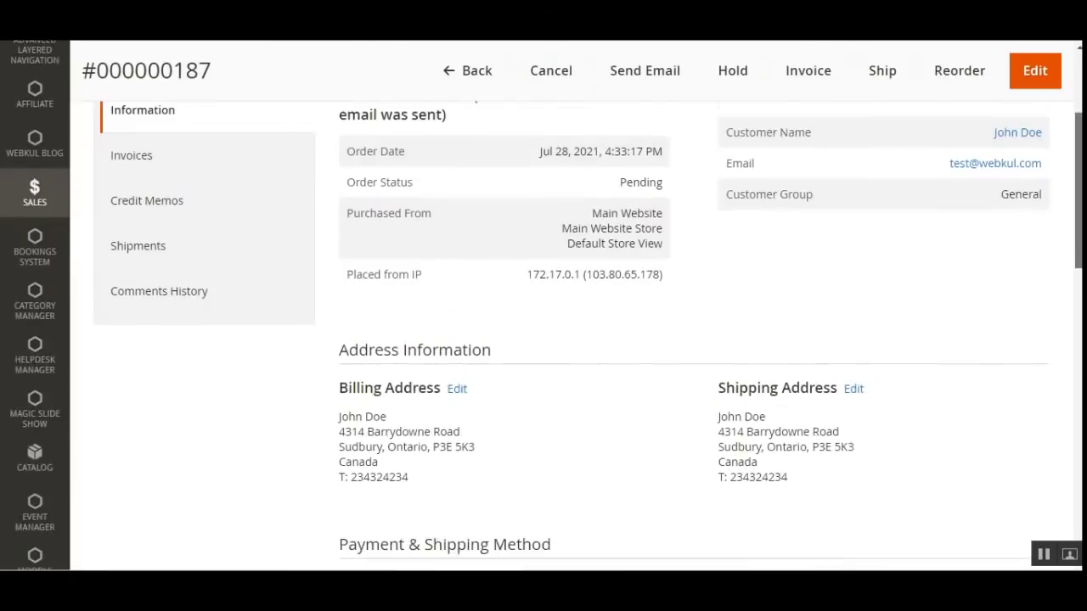
scroll(774, 265, down, 4)
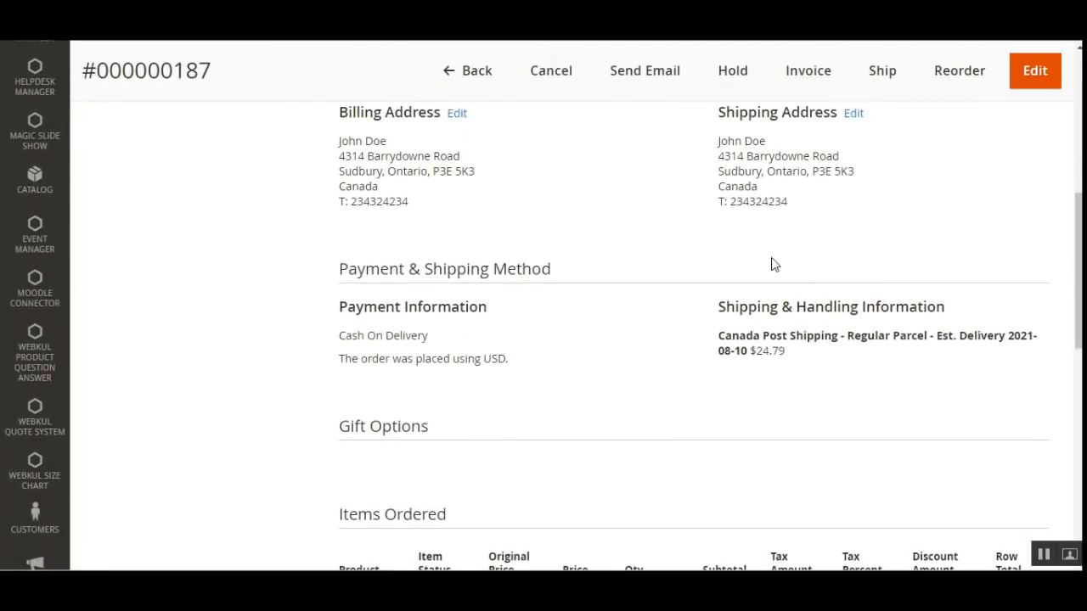
drag(339, 146, 378, 188)
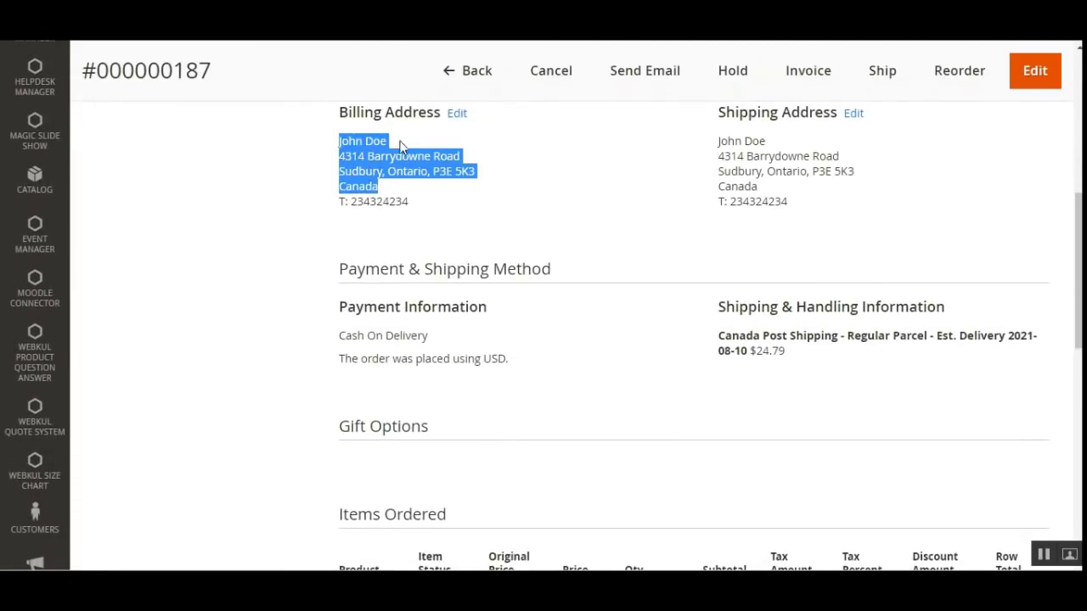
scroll(764, 252, up, 2)
scroll(759, 274, down, 3)
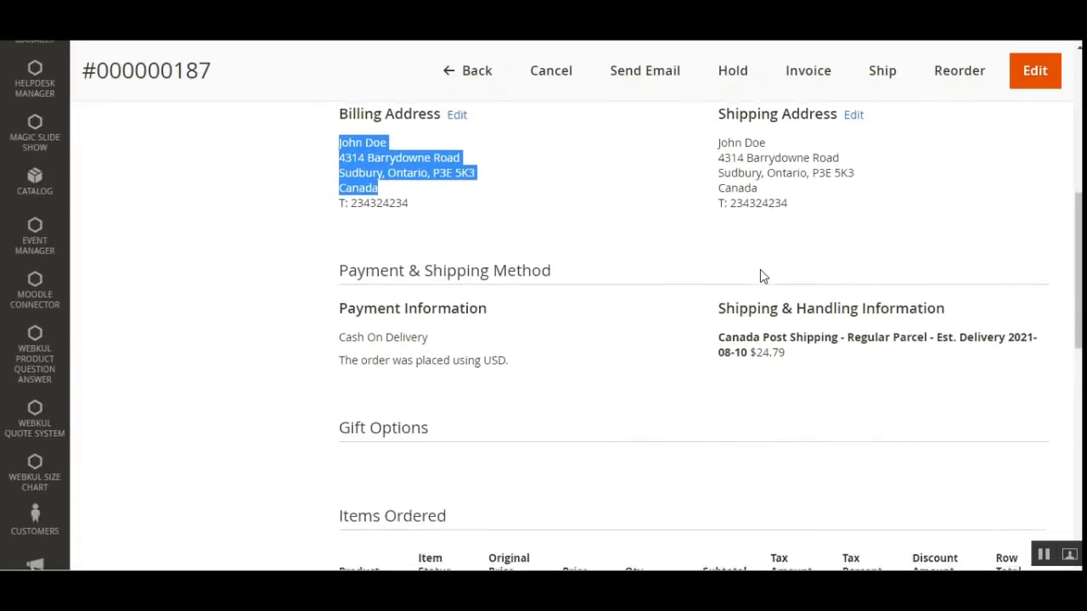
drag(721, 230, 951, 243)
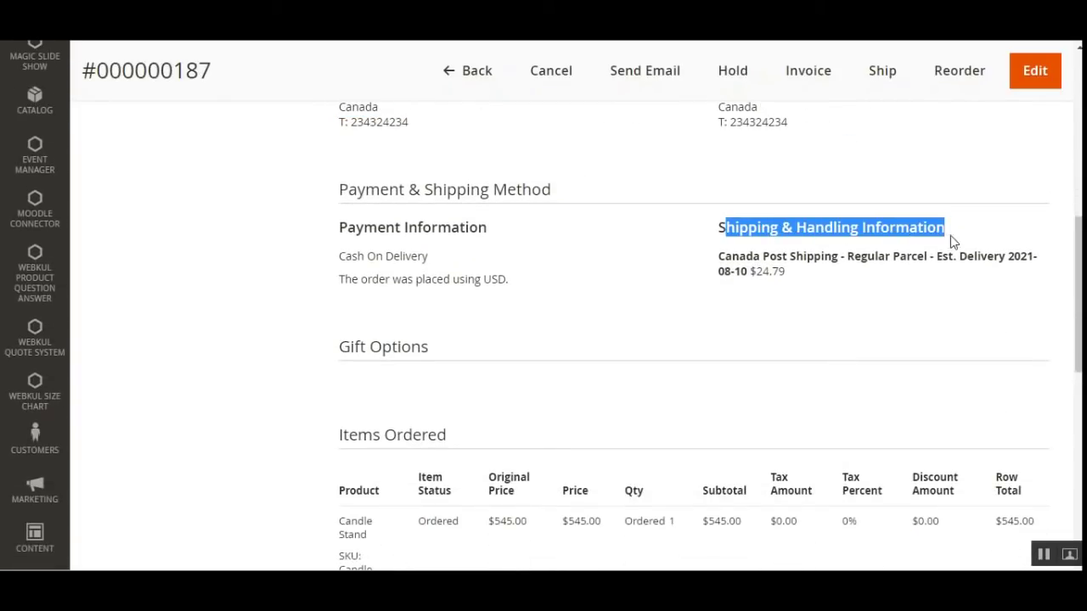
Examine the shipping method, estimated delivery date and shipping charge under the order's Shipping & Handling Information
click(982, 241)
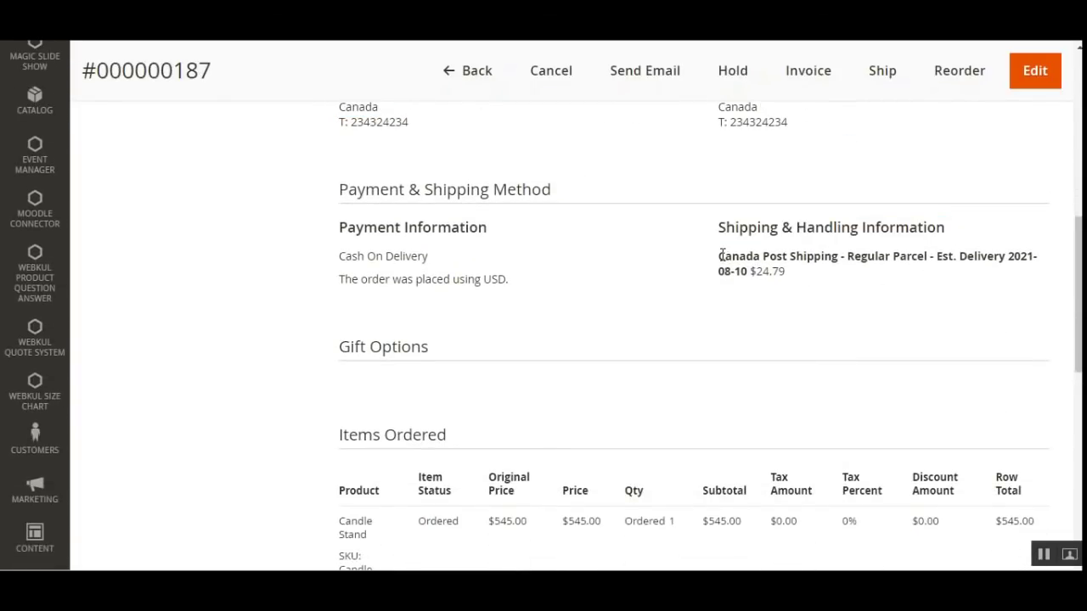
drag(721, 255, 1016, 255)
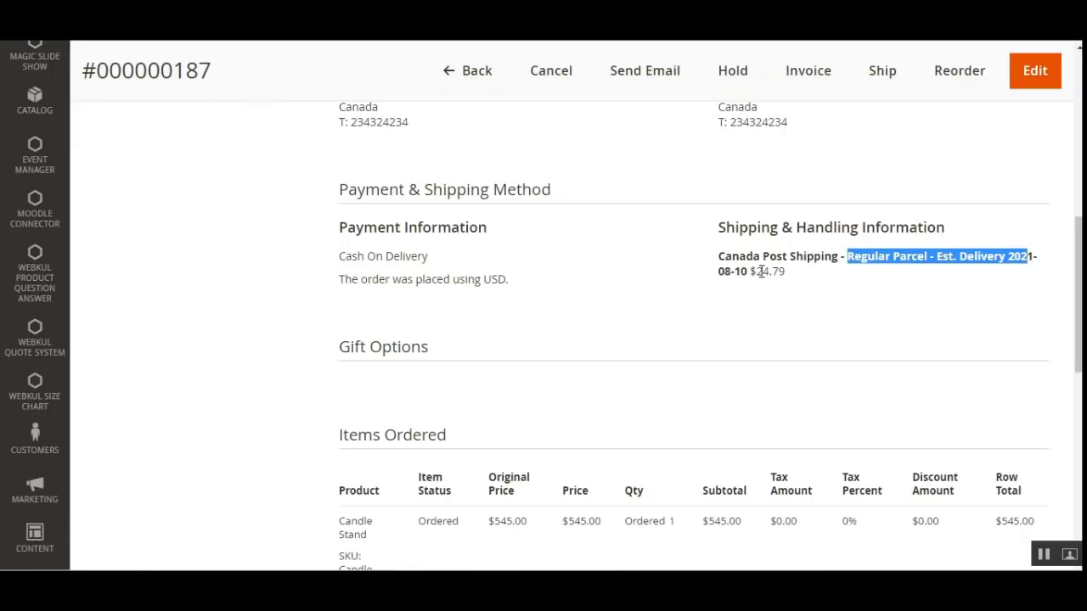
drag(751, 270, 785, 271)
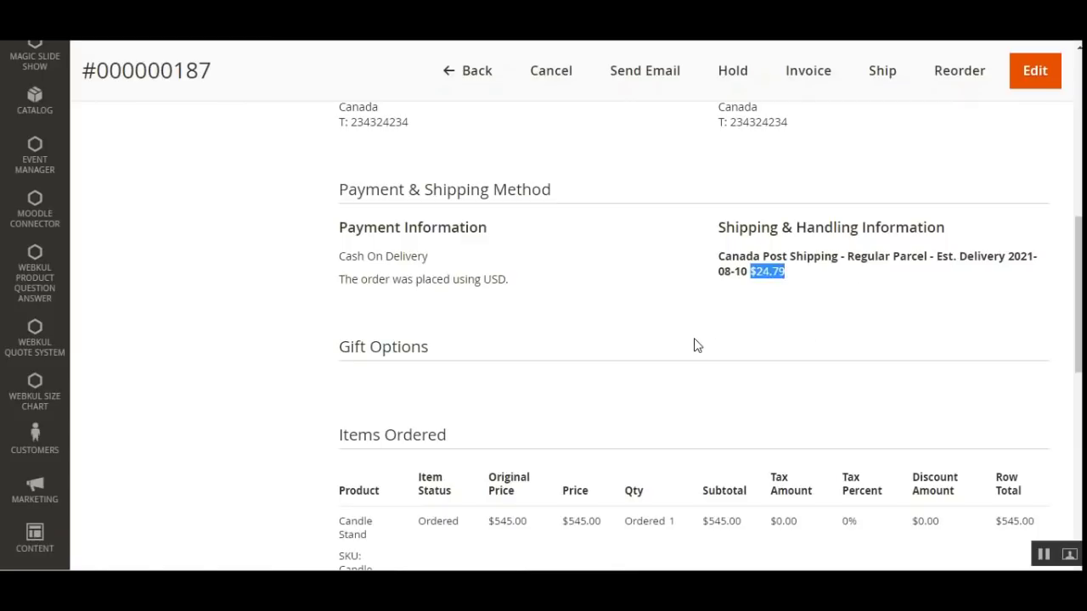
Start a new shipment for the order
scroll(704, 335, up, 7)
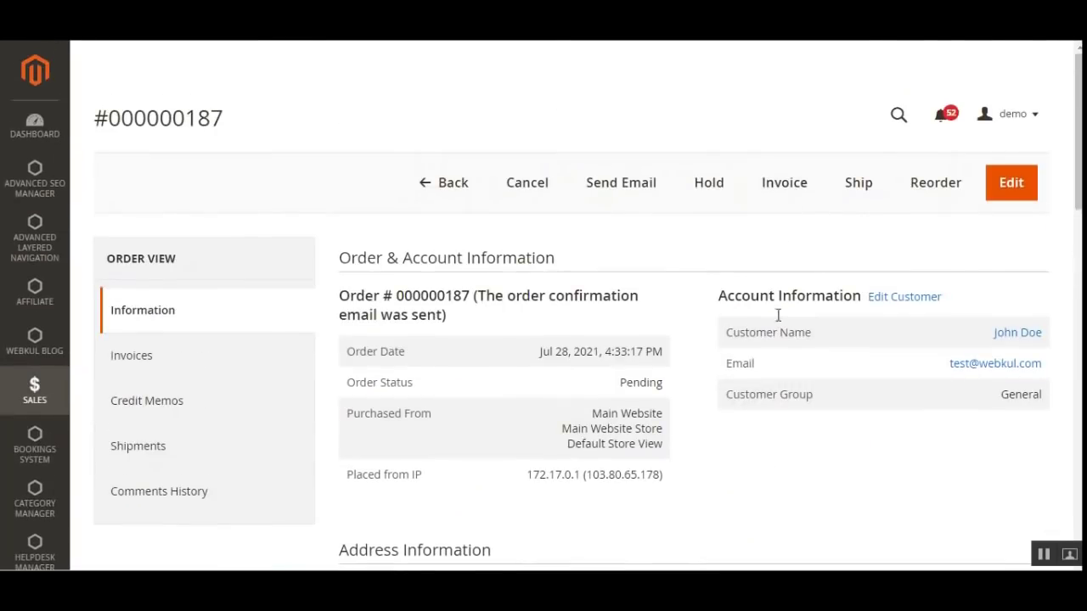
scroll(815, 331, down, 1)
click(857, 108)
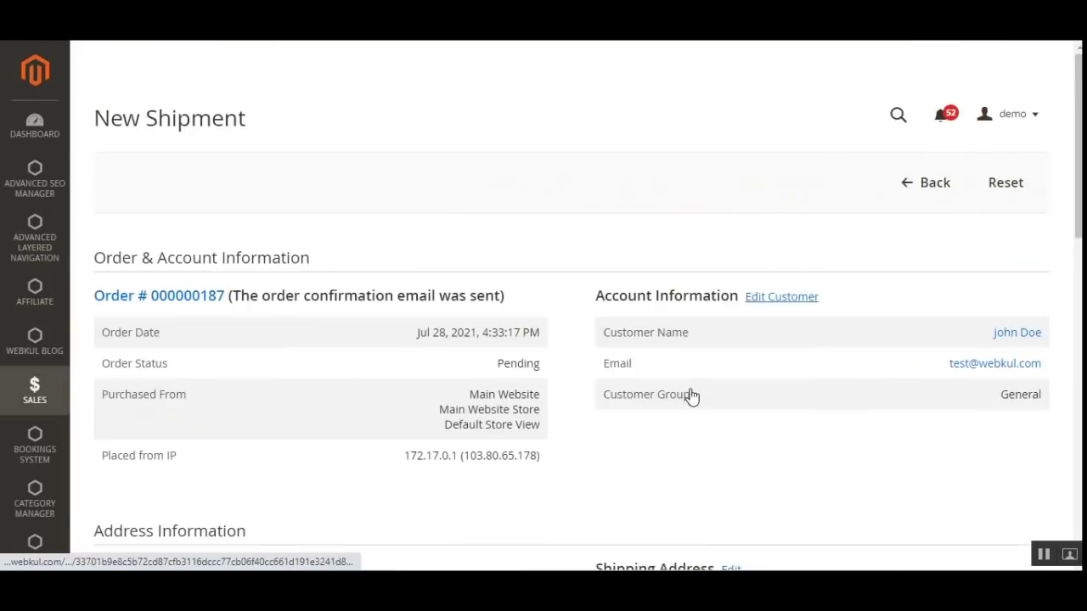
drag(118, 114, 232, 113)
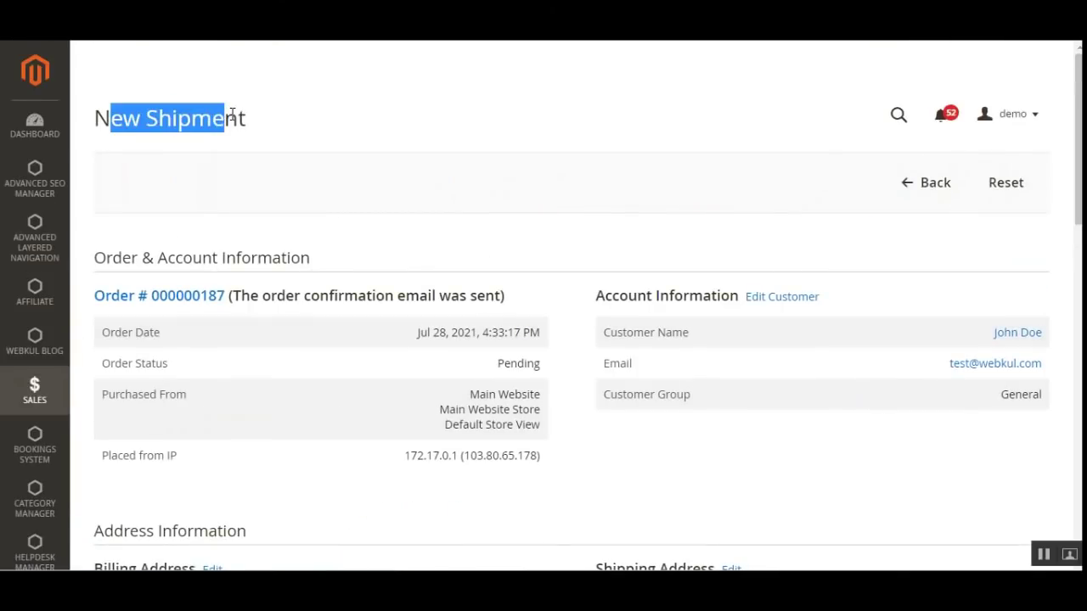
Enable Create Shipping Label in the new shipment's options and submit the shipment to start package creation
scroll(974, 425, down, 7)
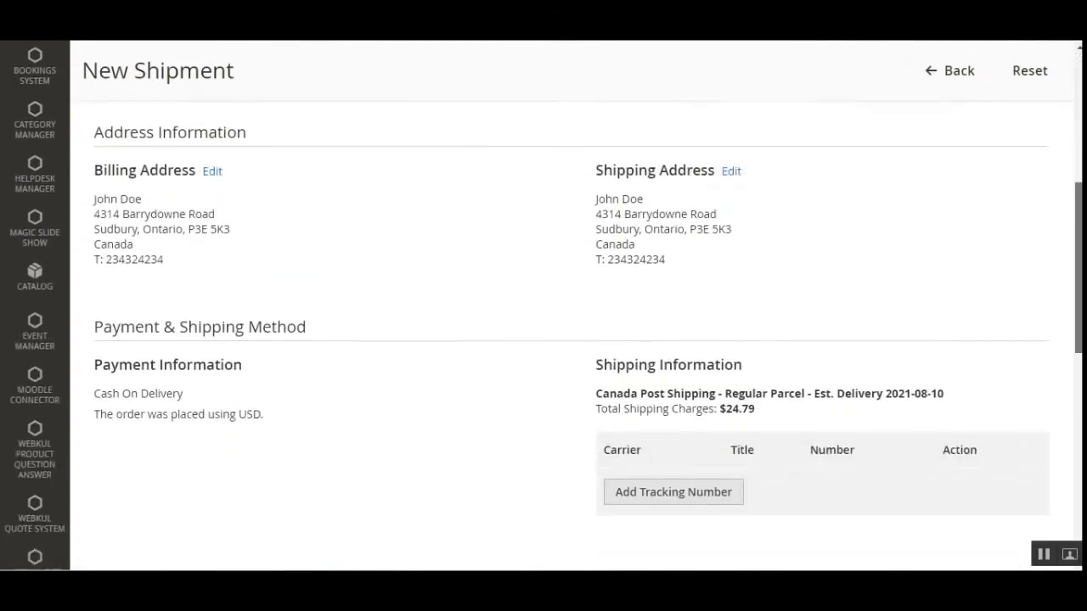
scroll(611, 417, down, 5)
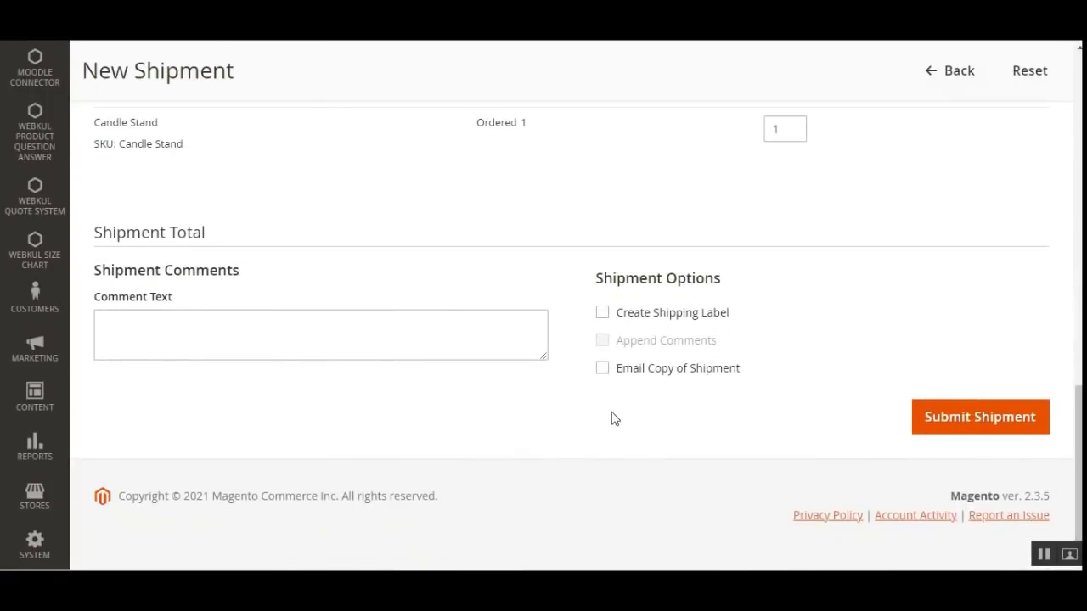
click(601, 313)
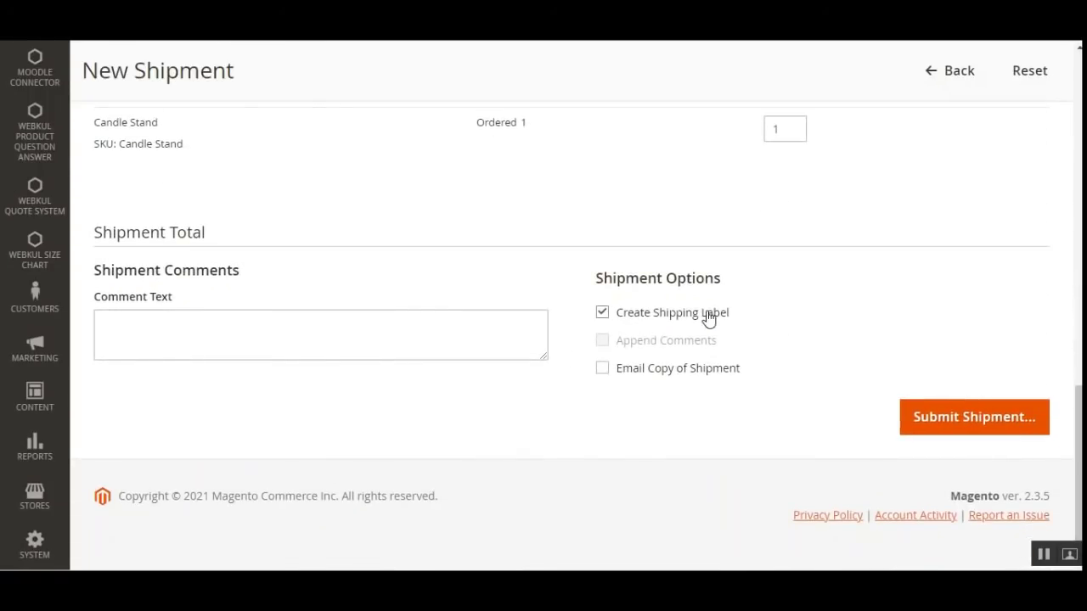
click(966, 419)
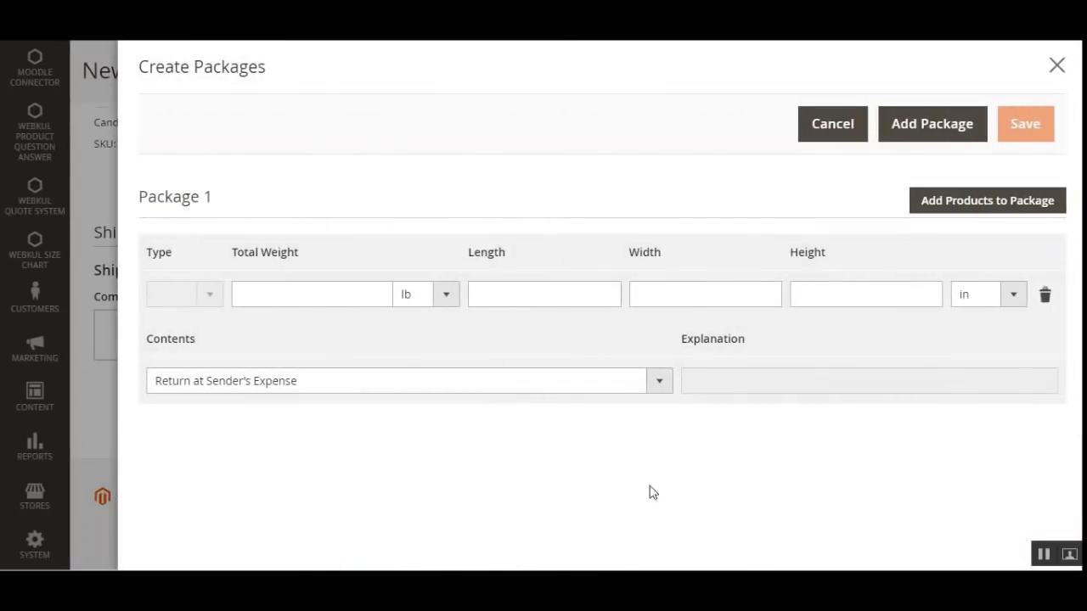
List the products available for Package 1 and select Candle Stand with a quantity of 1
click(987, 206)
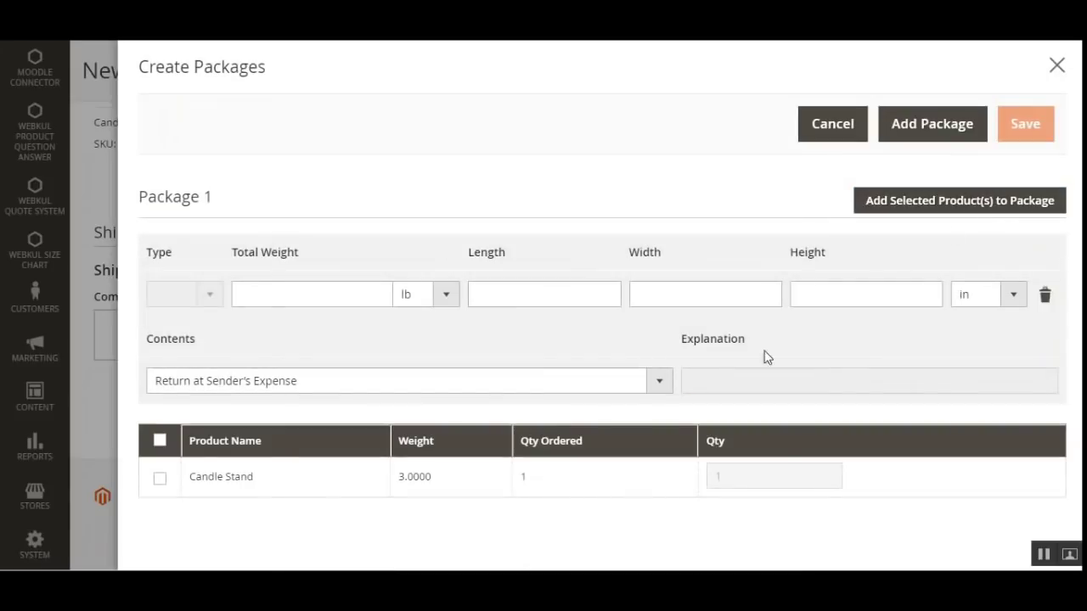
click(160, 479)
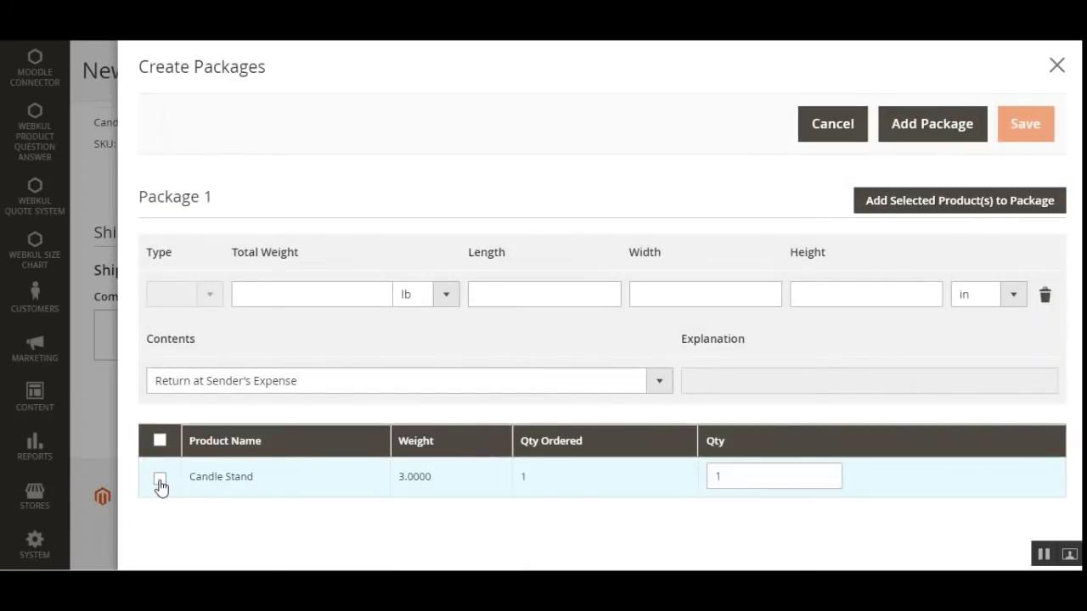
click(160, 480)
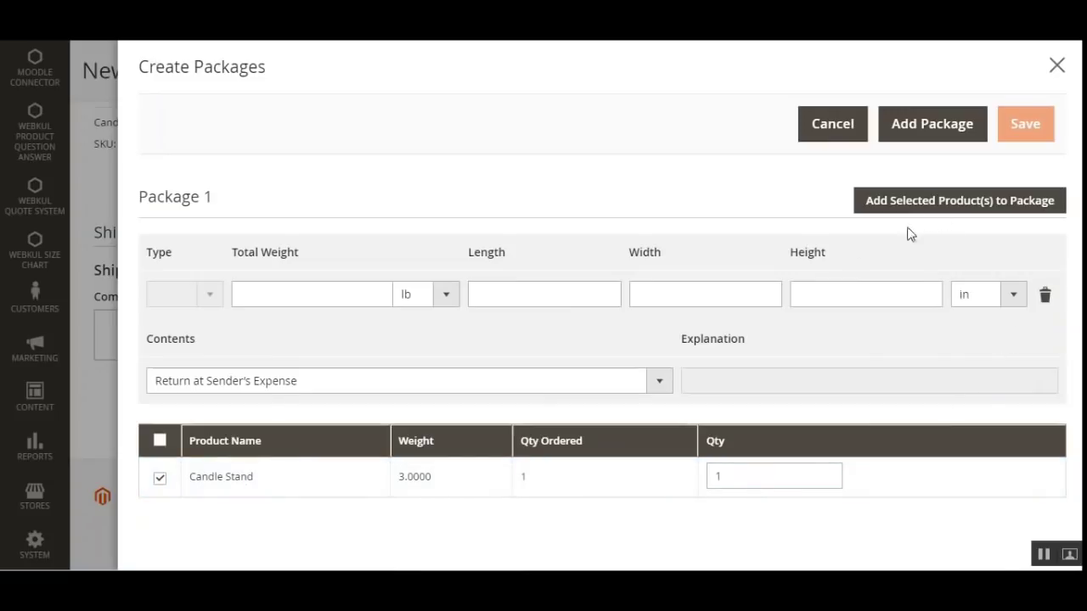
Set Package 1's length, width and height to 5 in each
click(567, 294)
text(5)
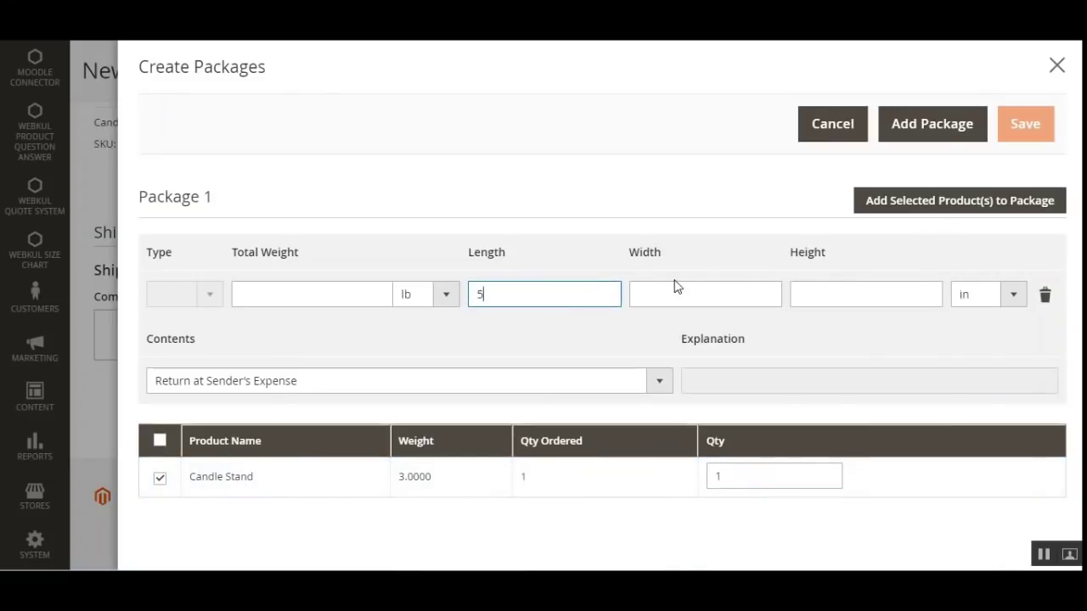
click(676, 288)
text(5)
click(835, 290)
text(5)
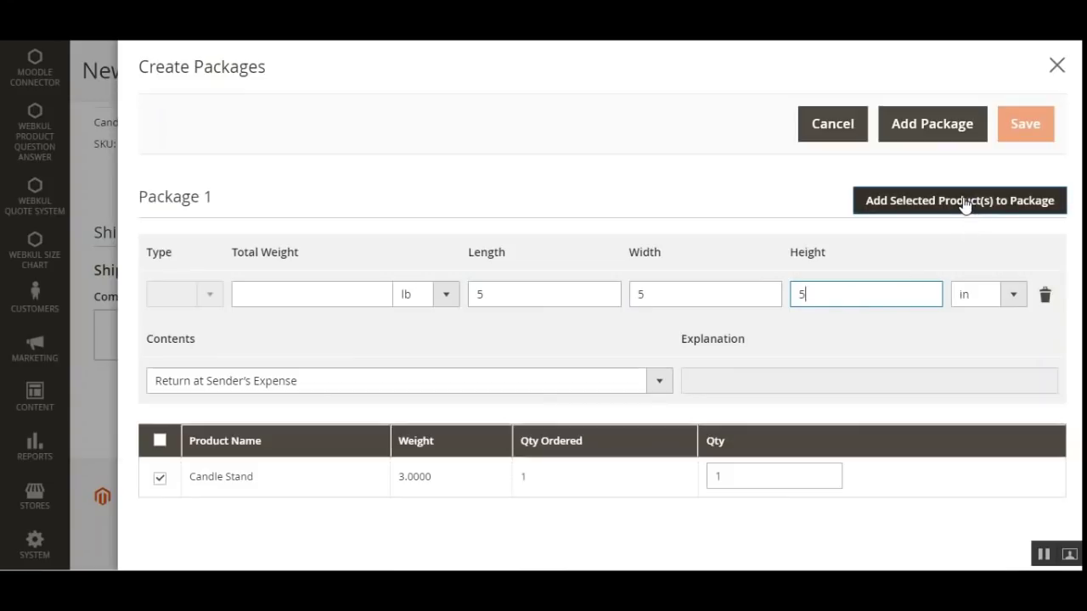
Enter a total weight of 1 lb for Package 1, add the selected Candle Stand, and save the package
click(764, 455)
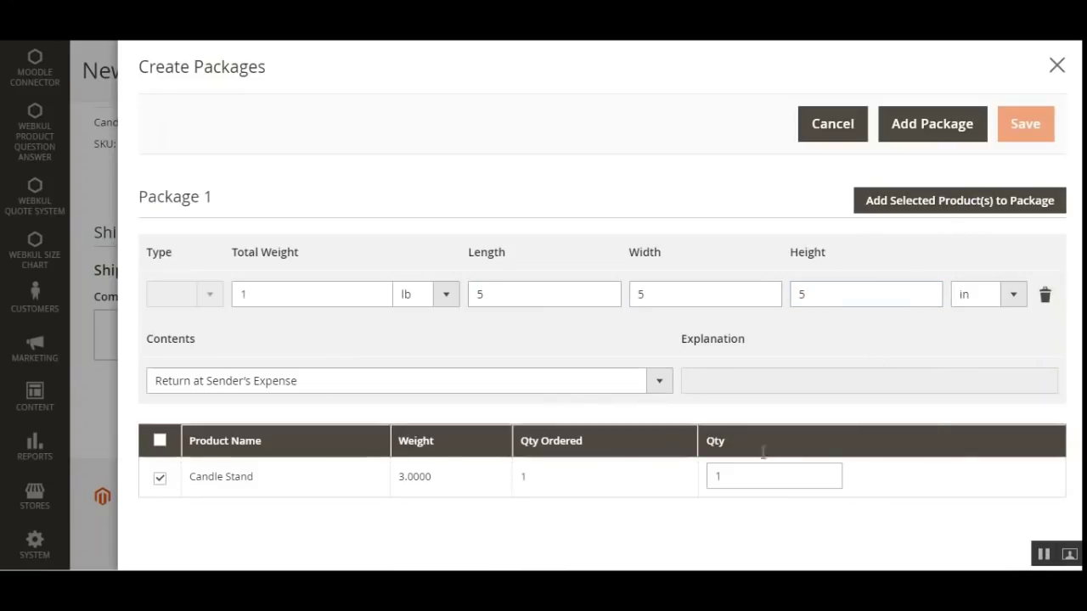
click(947, 206)
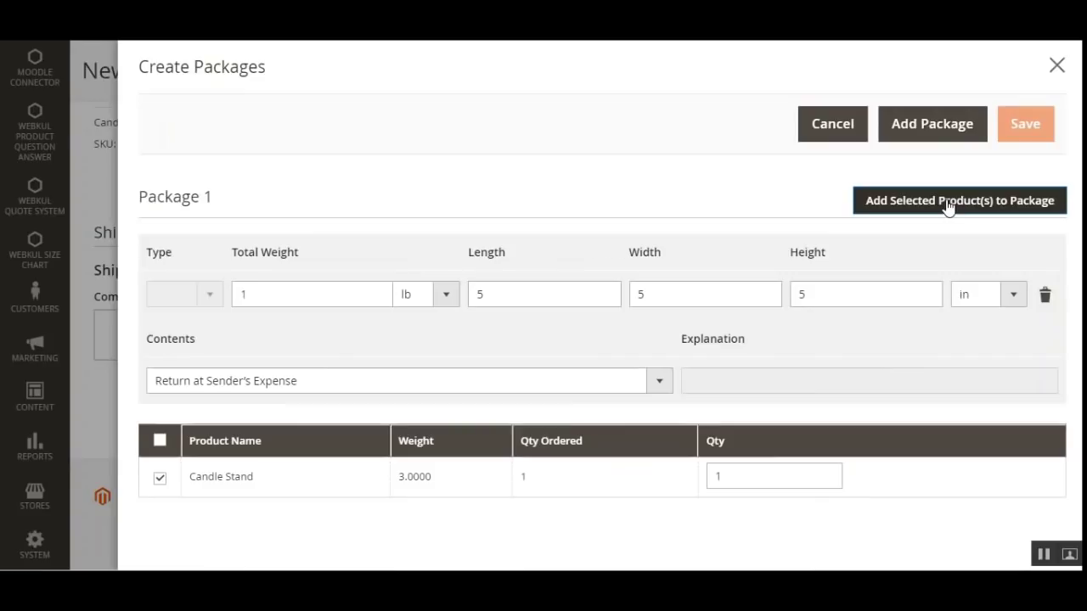
click(948, 206)
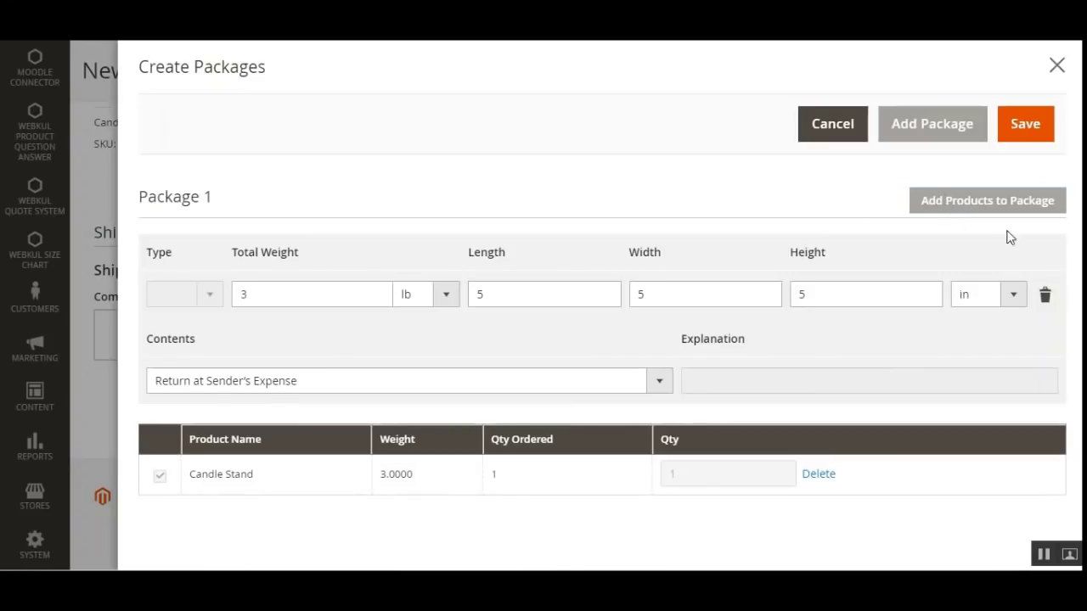
click(1026, 128)
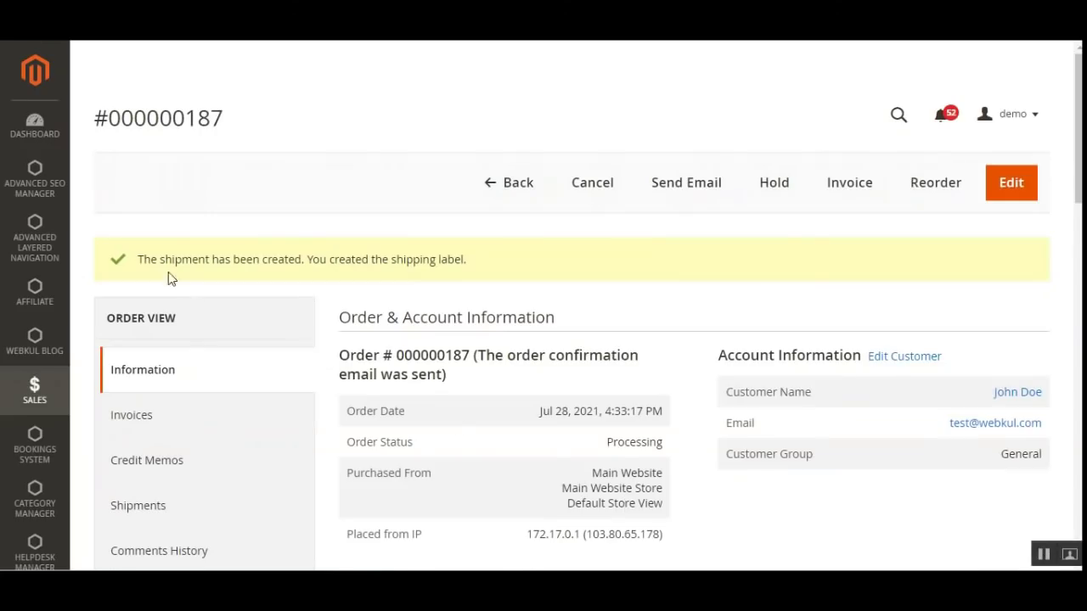
Review the order page after creating the shipment, and view the shipment from the order's Shipments list
drag(158, 259, 477, 269)
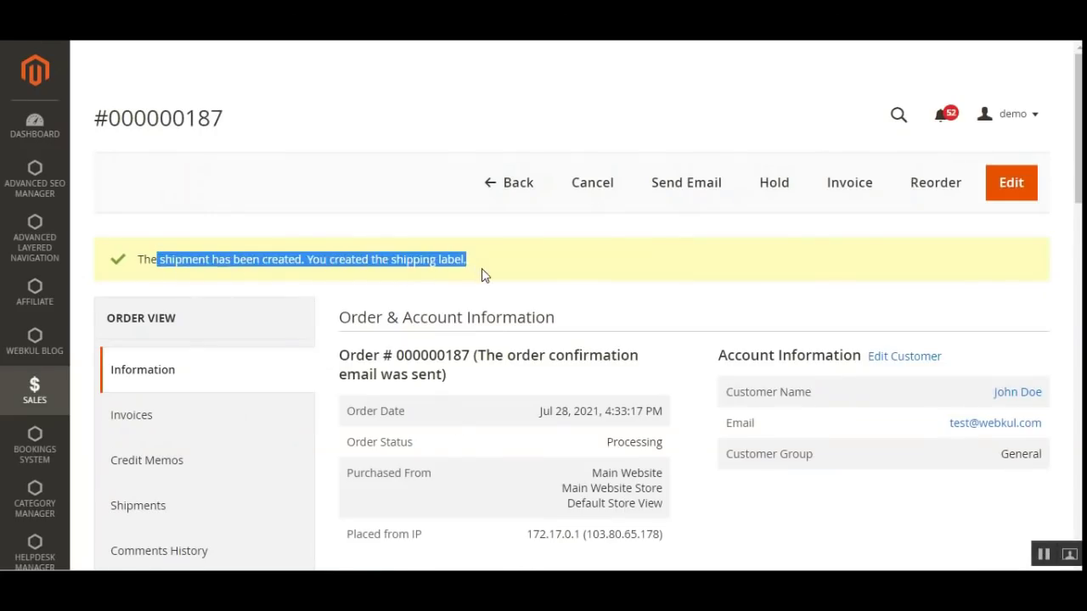
scroll(717, 371, down, 5)
scroll(717, 371, down, 10)
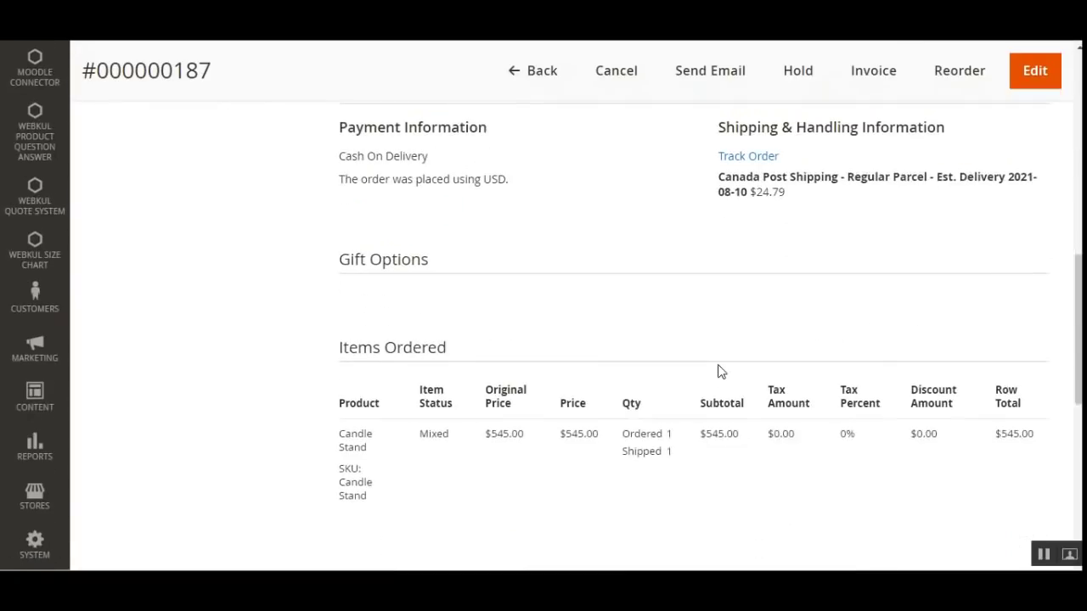
scroll(717, 371, up, 15)
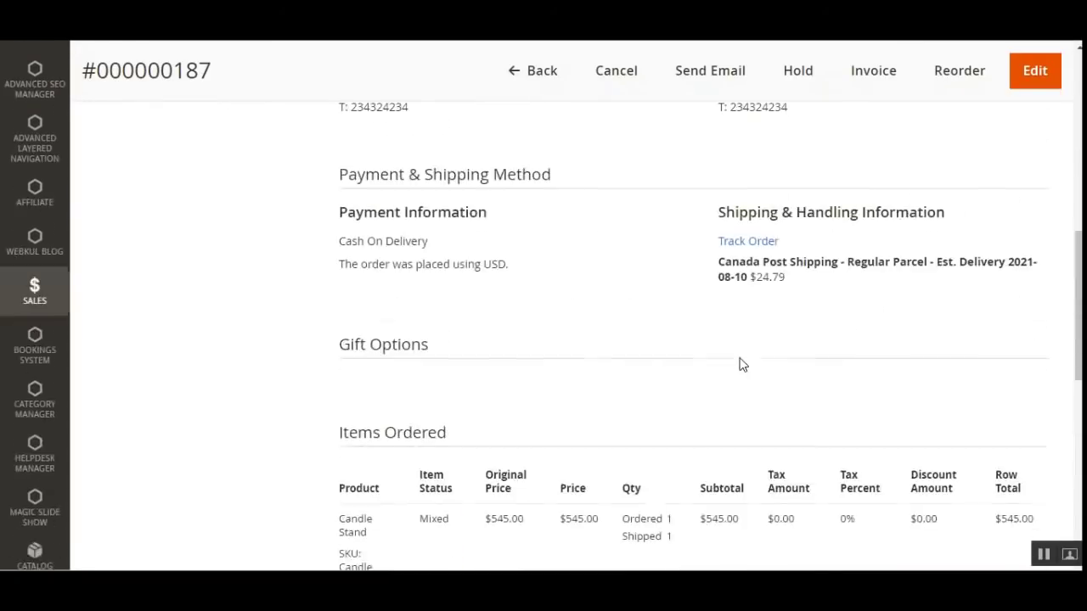
scroll(320, 422, down, 2)
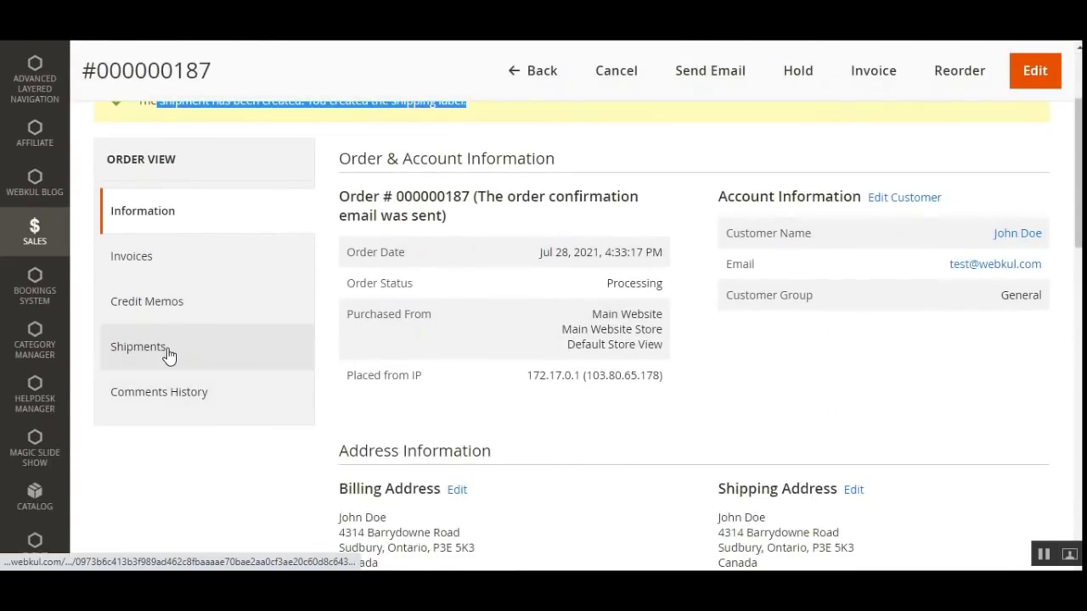
click(168, 352)
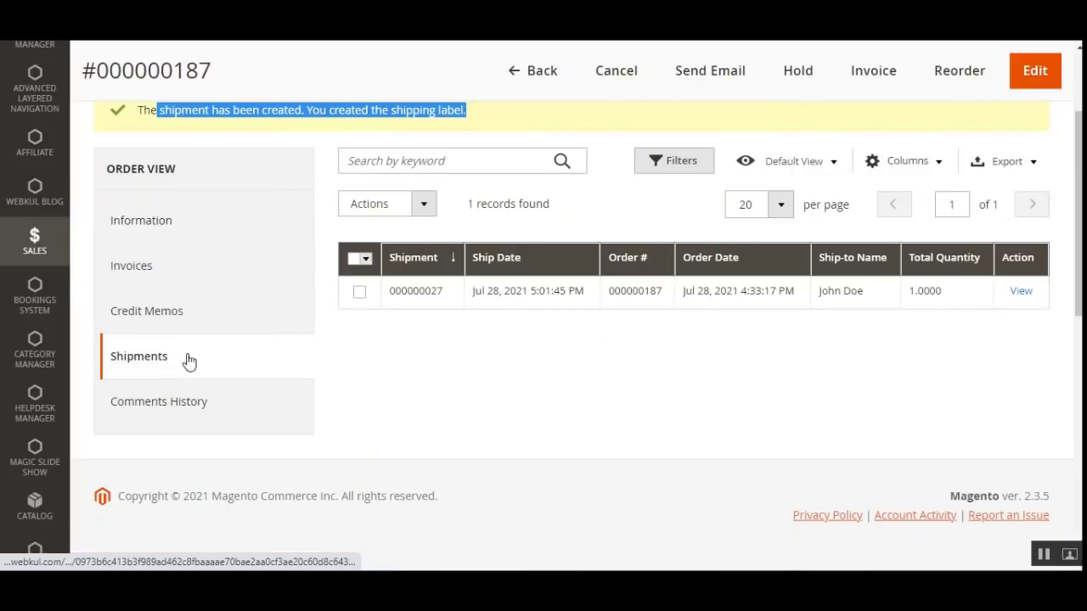
click(1021, 293)
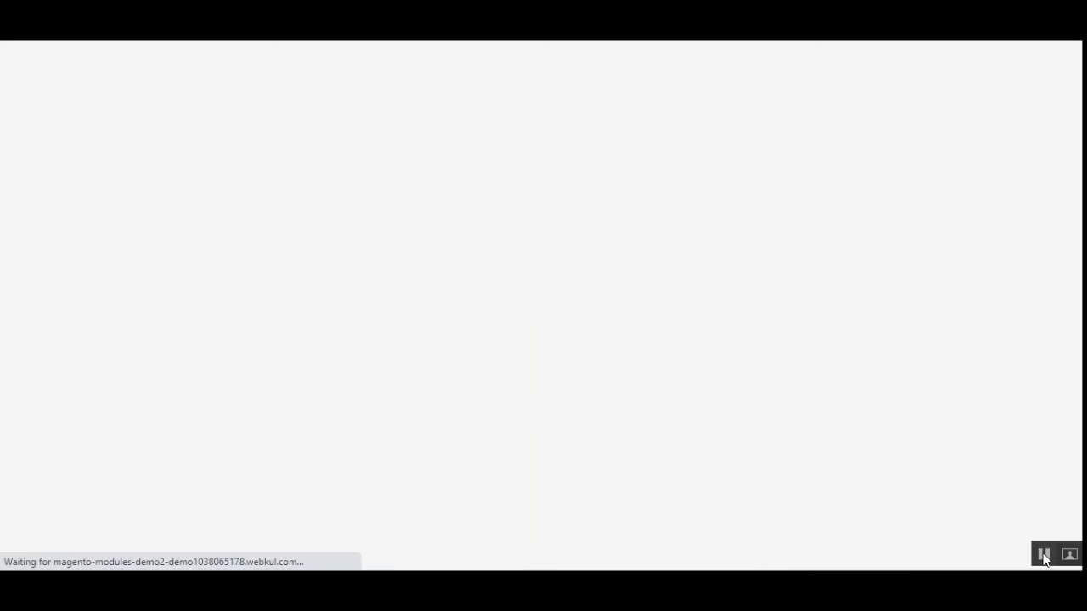
Examine the shipment's Shipping and Tracking Information, including the shipping method, carrier and title
scroll(682, 538, down, 2)
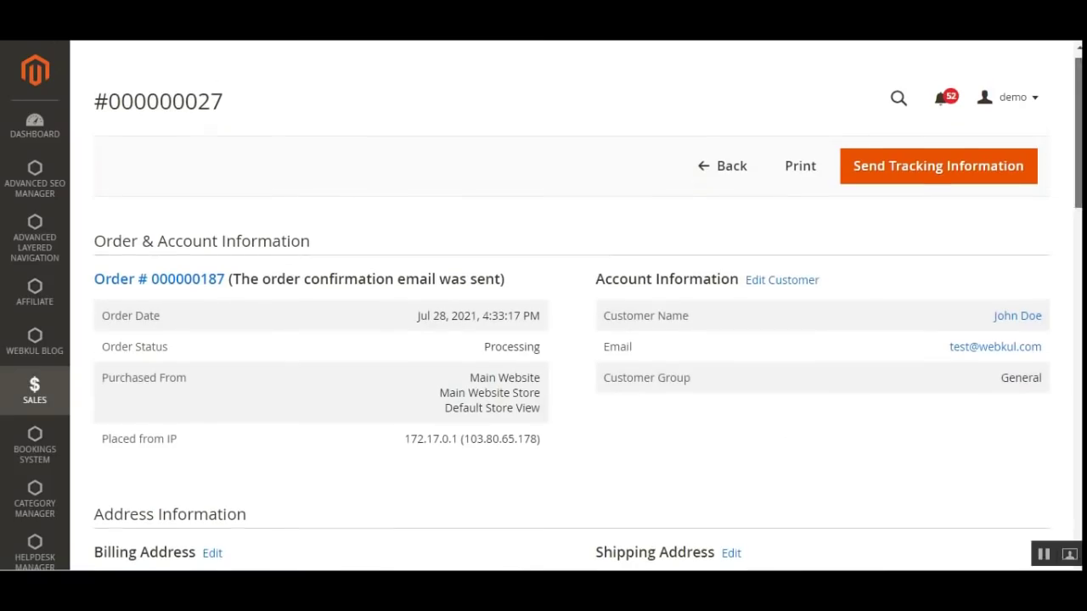
scroll(900, 303, down, 5)
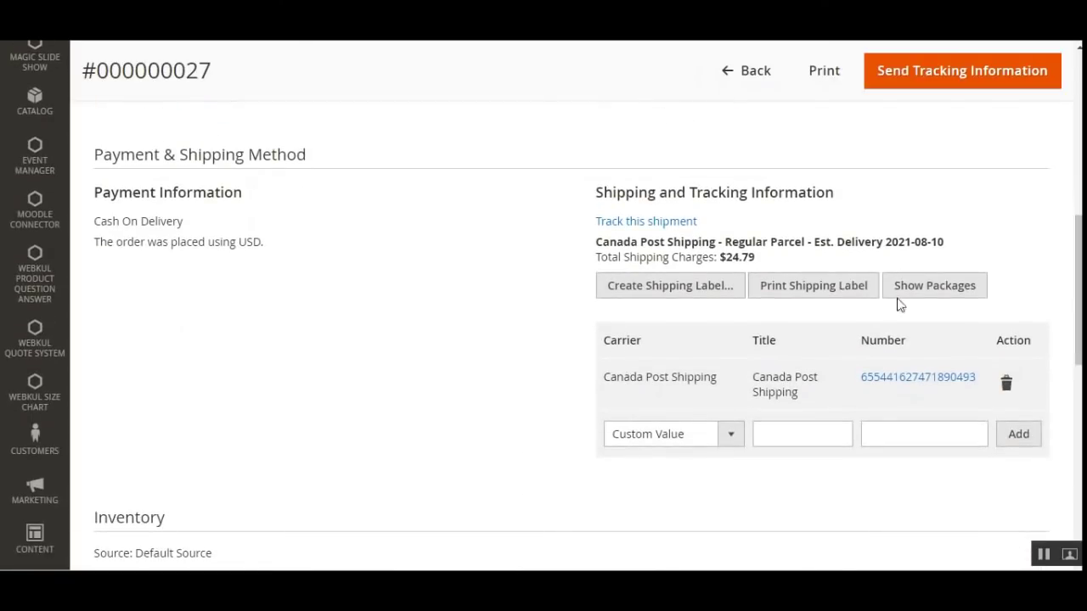
drag(593, 195, 818, 212)
click(781, 236)
drag(602, 246, 817, 256)
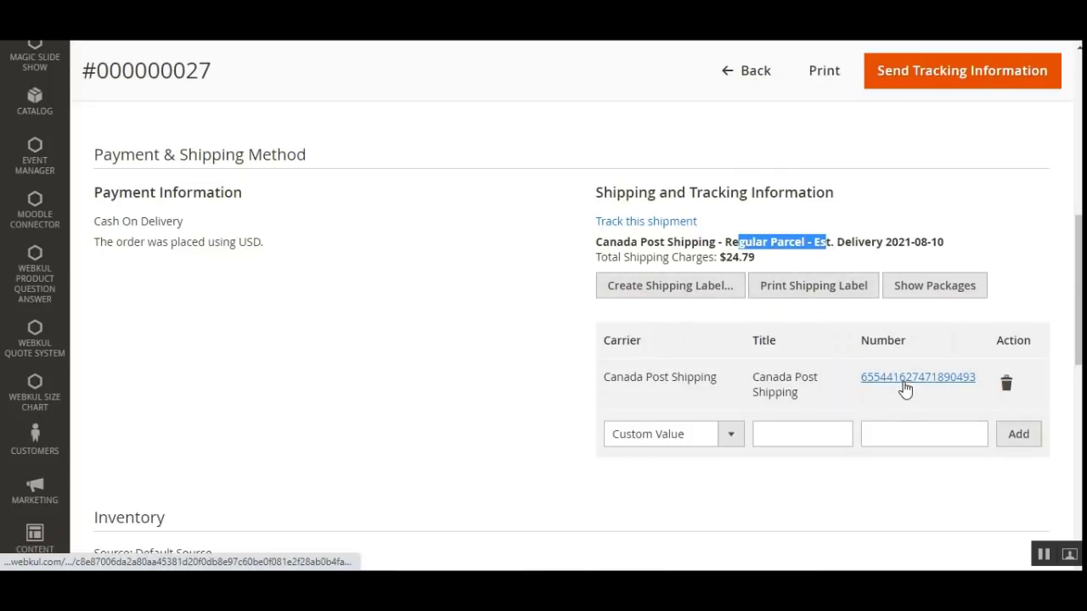
drag(616, 376, 808, 401)
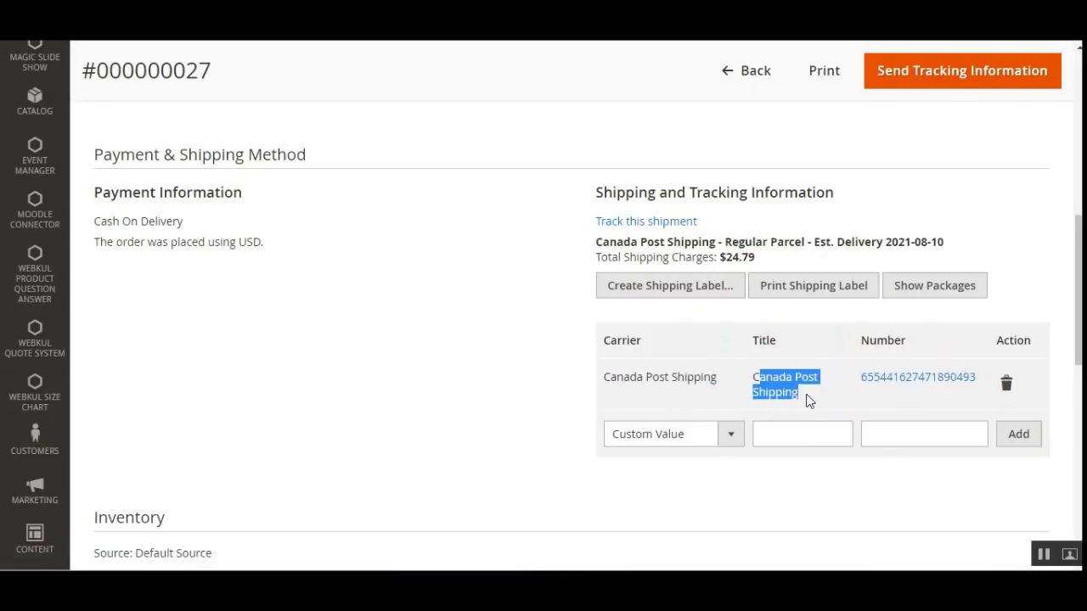
Print the shipment's shipping label and open the downloaded PDF
click(806, 294)
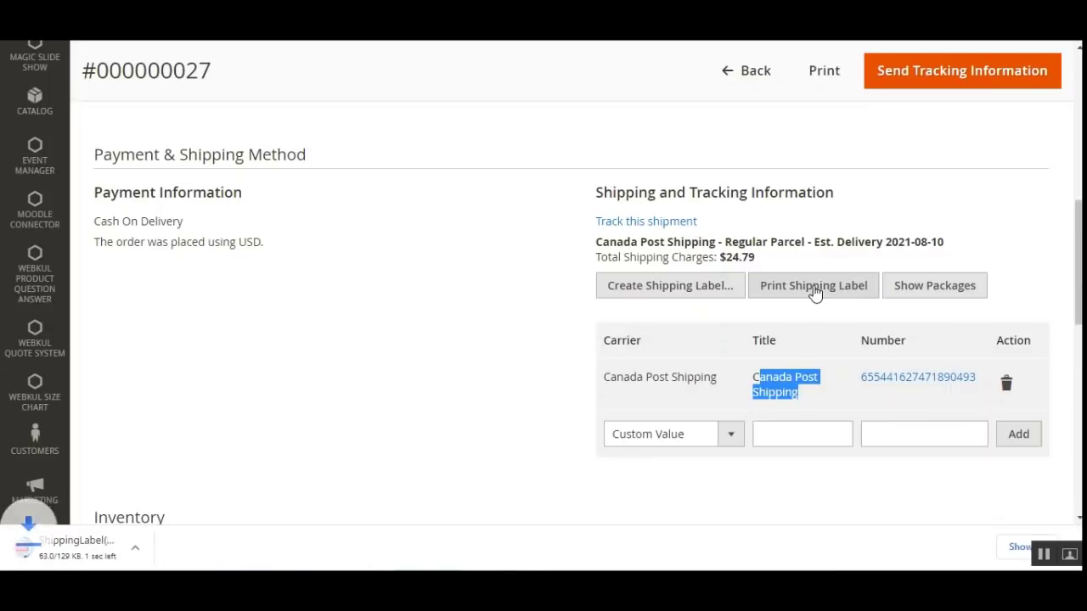
click(98, 552)
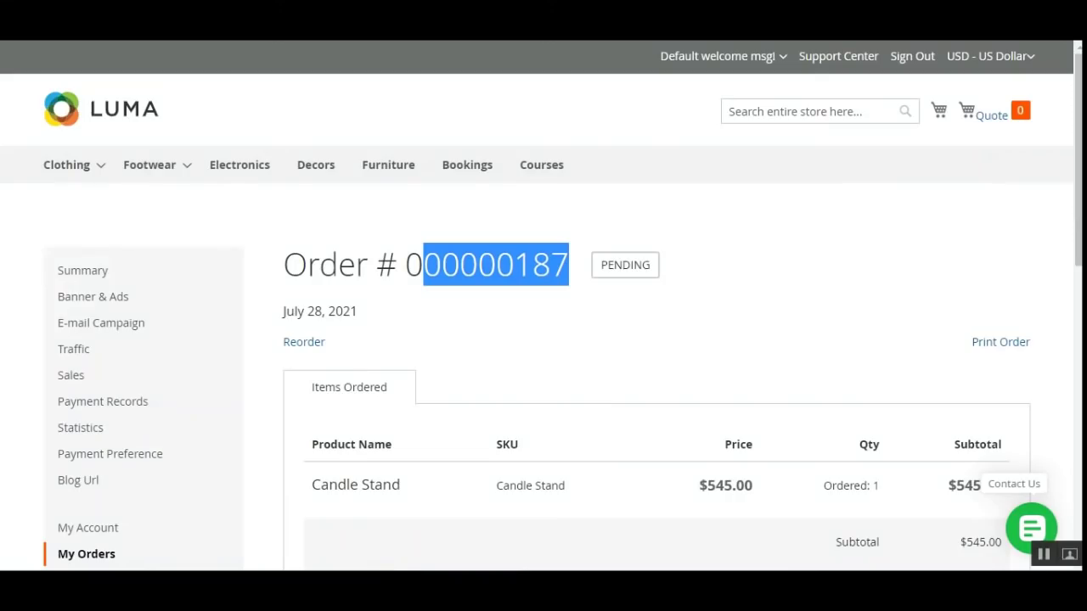
Switch to the storefront order page and examine the shipping address under Order Information
click(408, 318)
scroll(466, 328, down, 5)
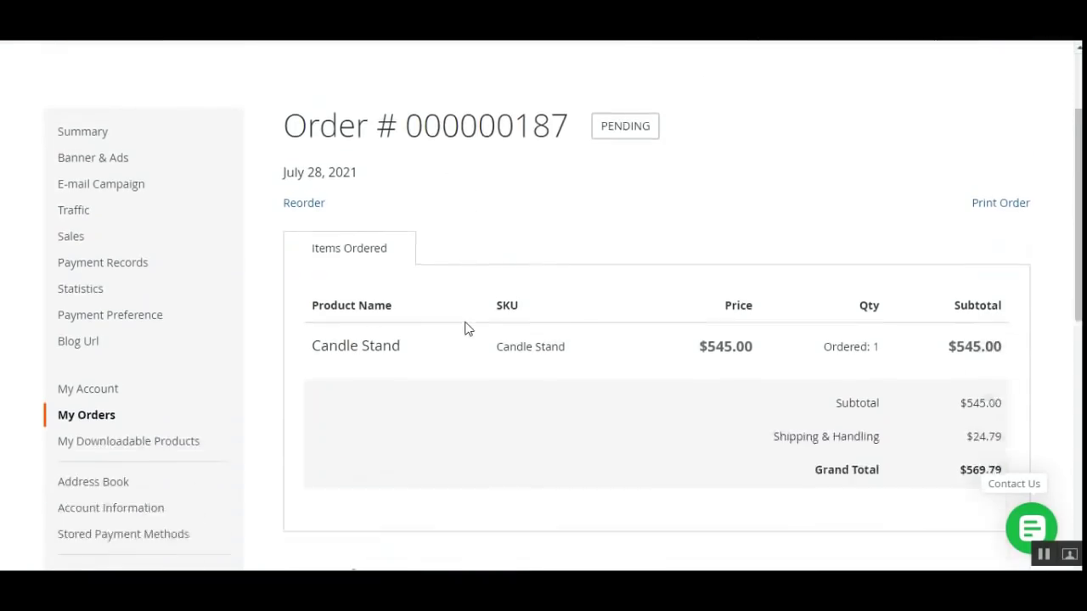
scroll(466, 328, down, 2)
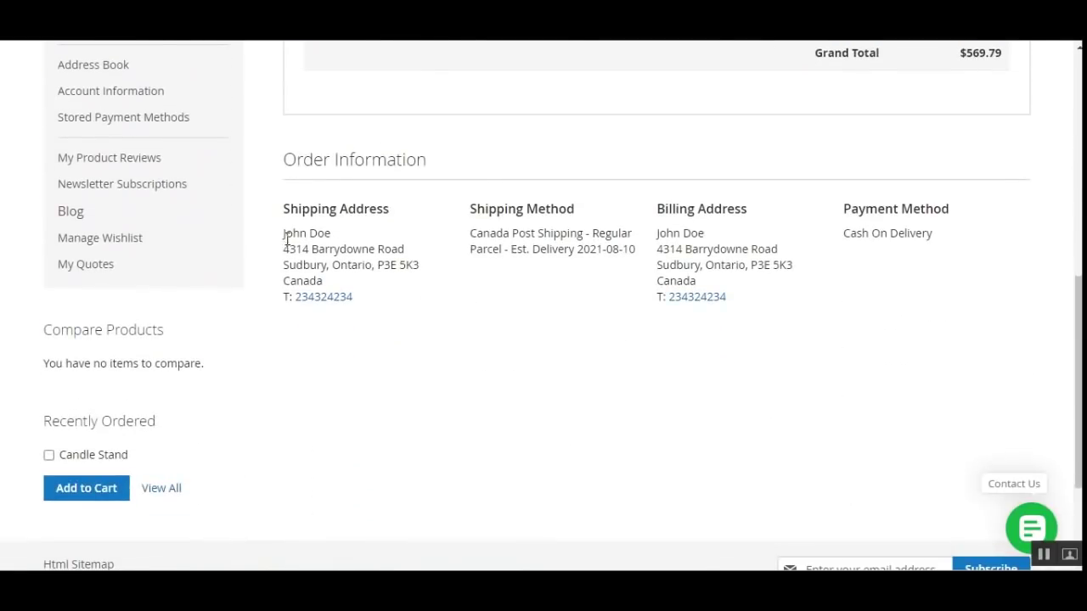
drag(286, 242, 332, 282)
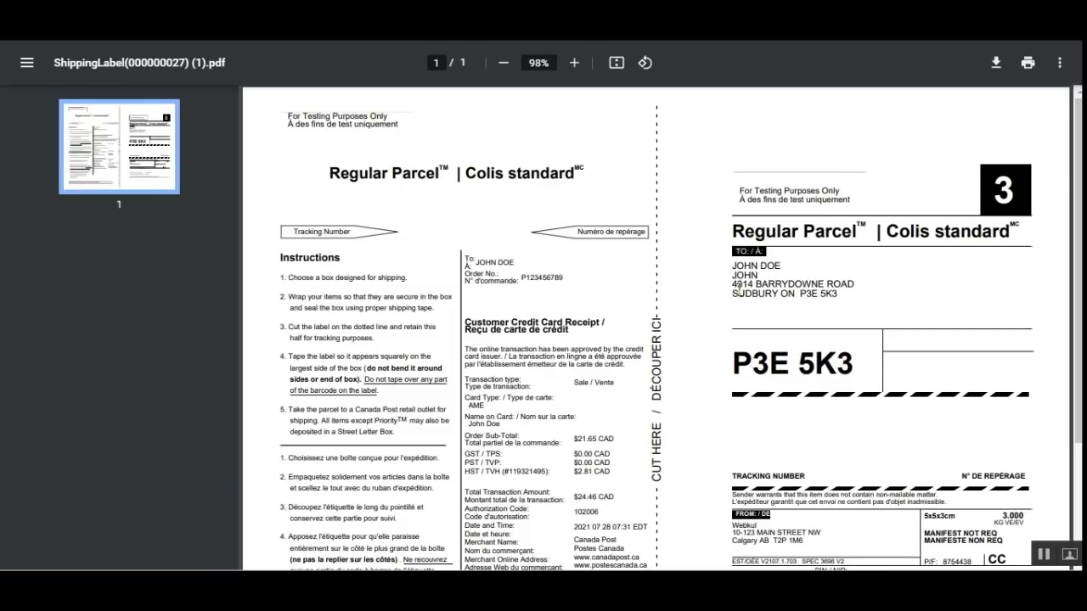
Return to the shipping label PDF and examine its recipient and sender addresses
triple_click(735, 287)
click(839, 302)
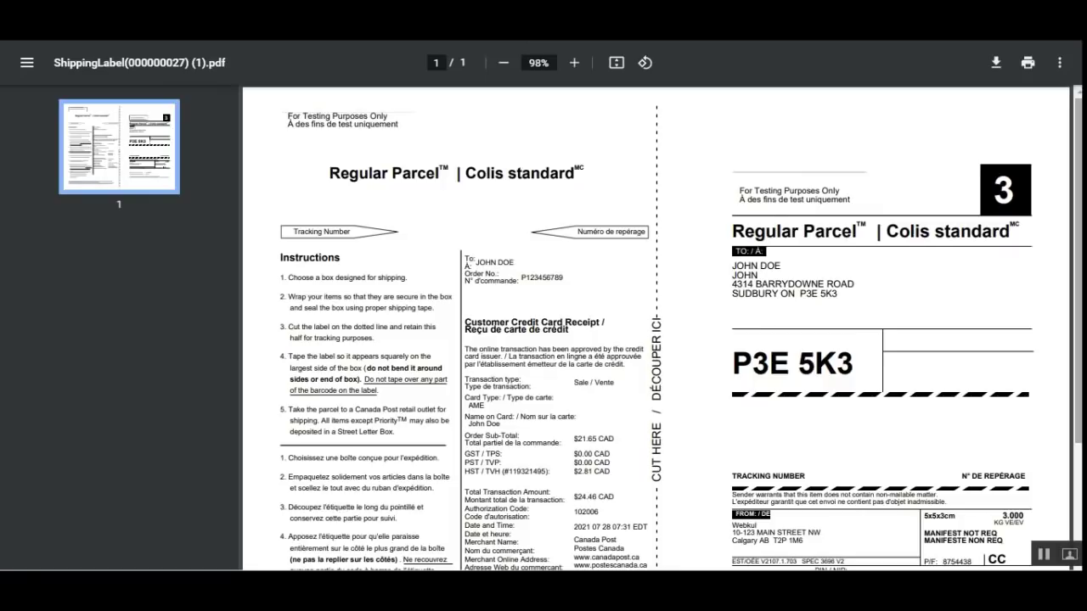
scroll(751, 300, down, 3)
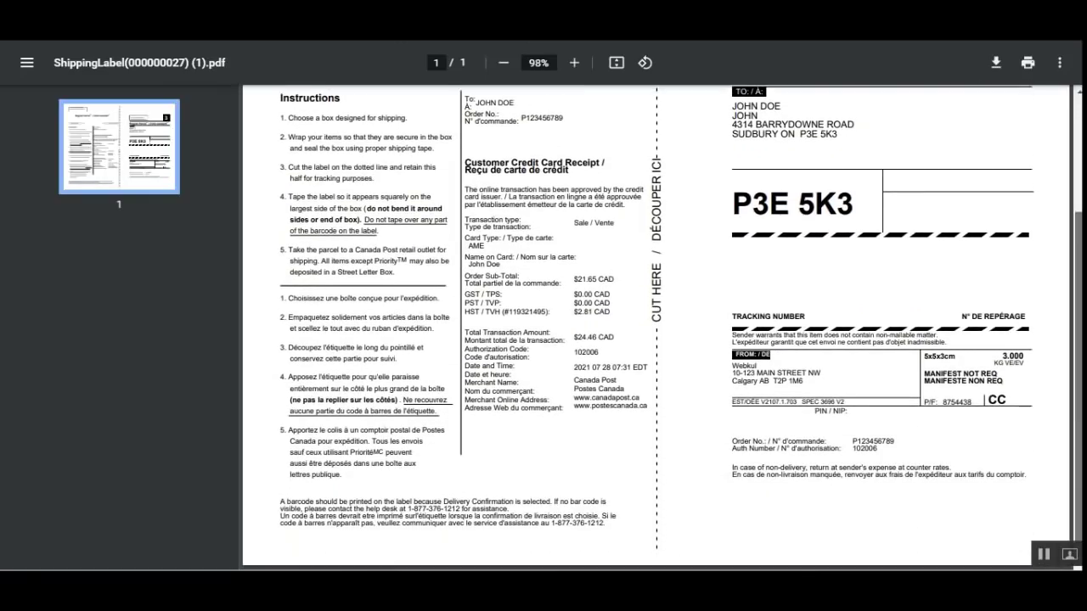
scroll(758, 141, up, 3)
scroll(758, 141, down, 3)
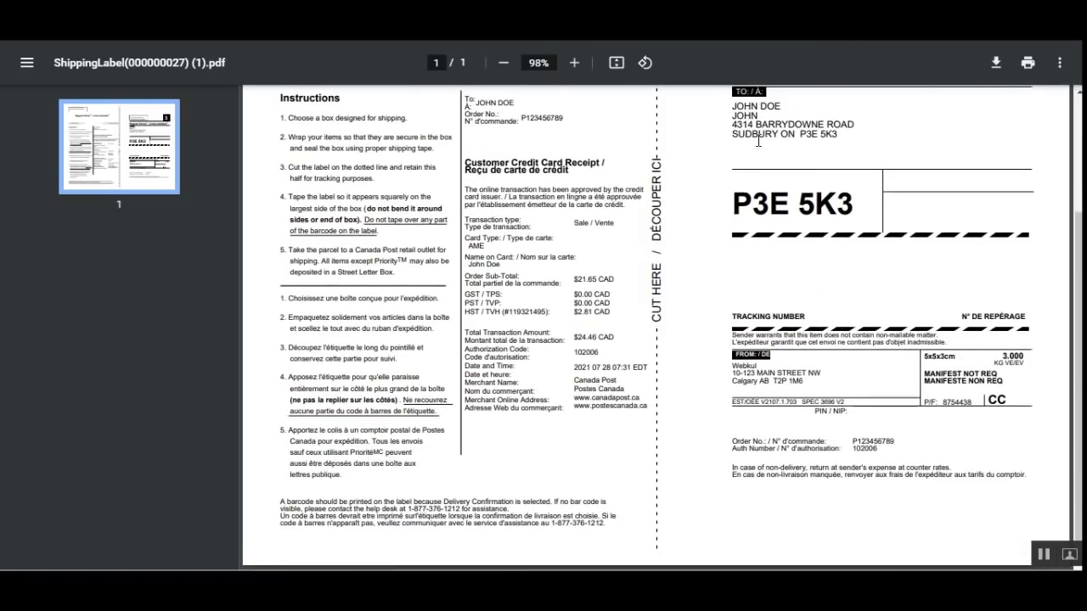
drag(733, 105, 757, 117)
drag(744, 374, 818, 385)
click(819, 385)
scroll(775, 358, up, 2)
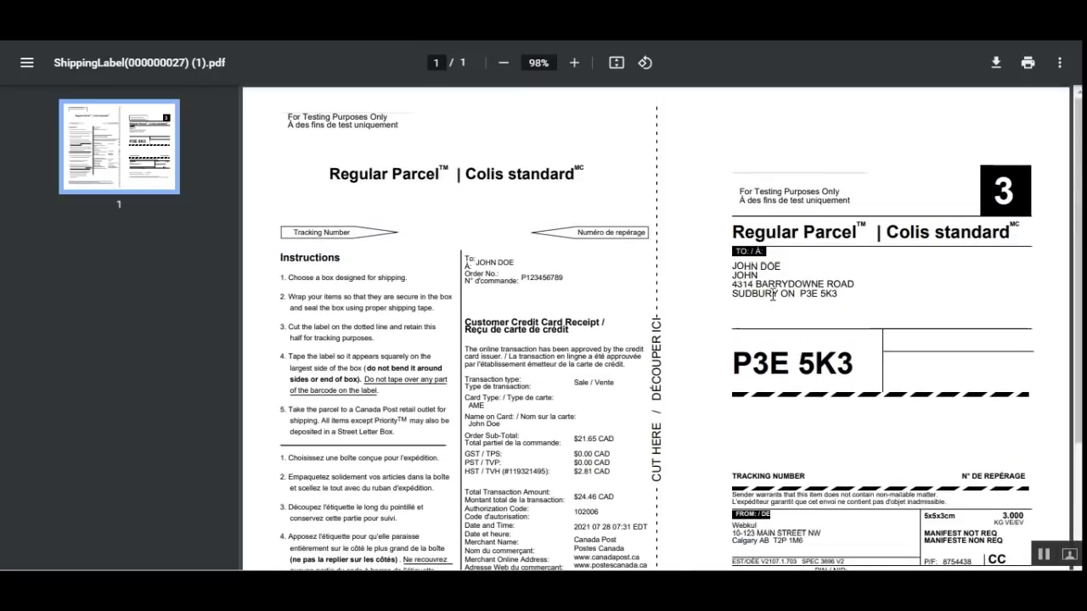
drag(752, 275, 842, 302)
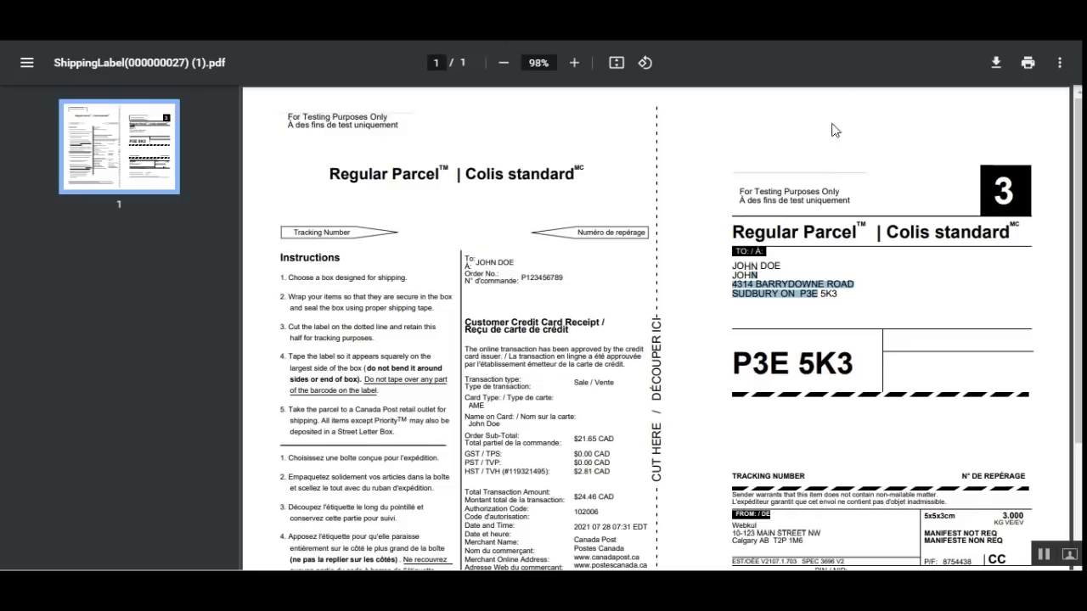